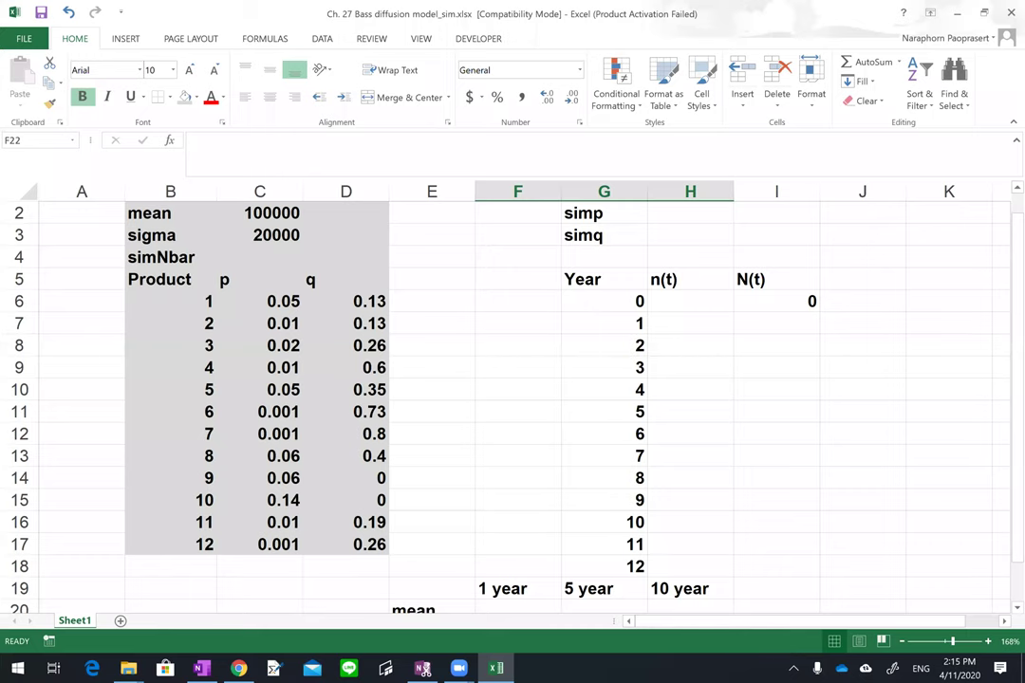
Handwrite the ink note "Monte Carlo simulation" across the year table on the sheet.
click(809, 528)
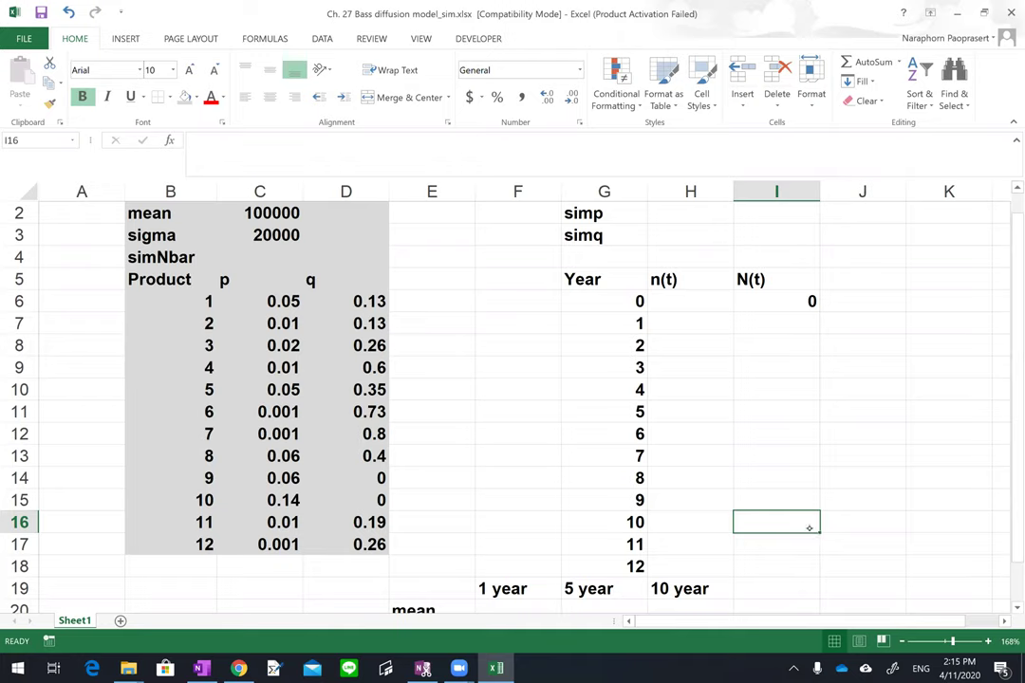
drag(458, 410, 548, 387)
mouse_move(607, 353)
mouse_down()
mouse_move(590, 378)
mouse_move(645, 351)
mouse_up()
mouse_move(653, 334)
mouse_down()
mouse_move(655, 359)
mouse_move(647, 351)
mouse_move(728, 323)
mouse_move(777, 258)
mouse_move(813, 266)
mouse_up()
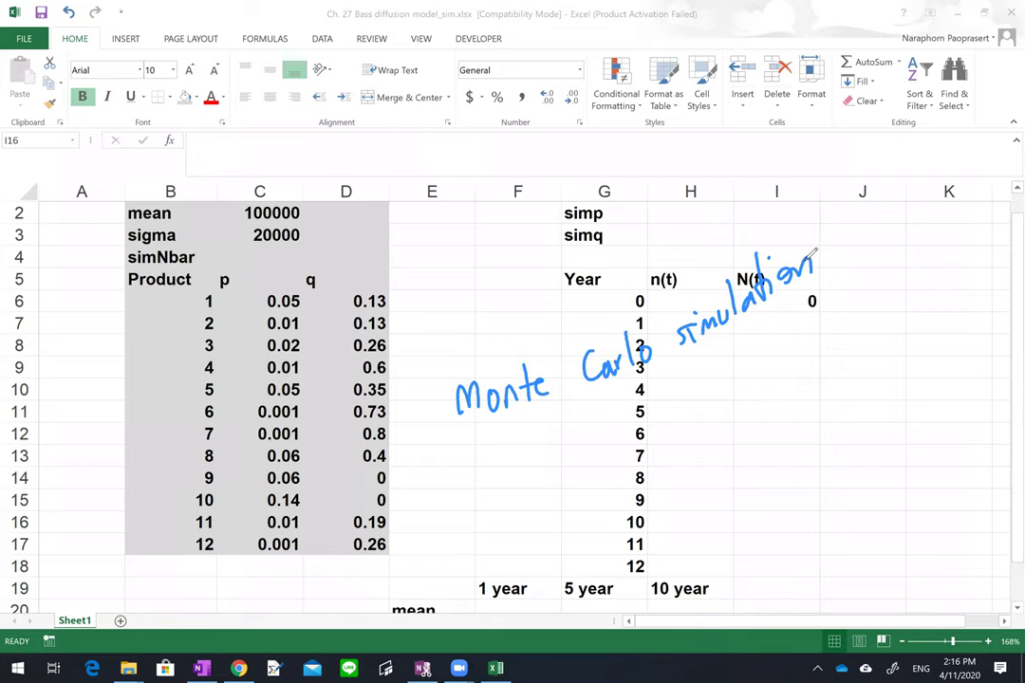
Erase the handwritten ink note from the sheet and leave the eraser mode.
click(626, 367)
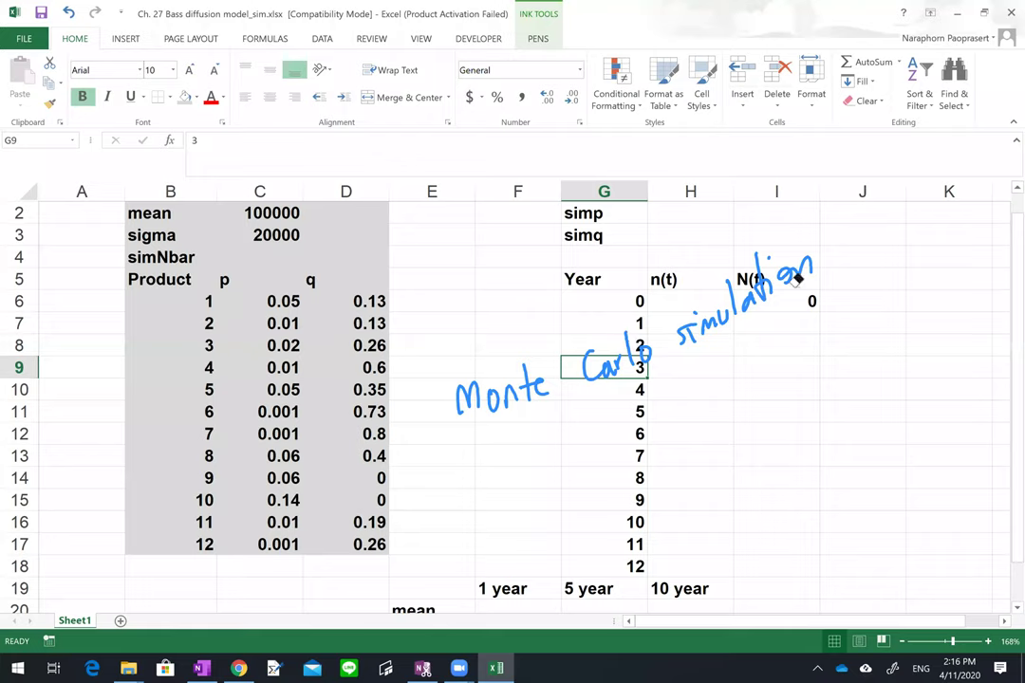
drag(796, 277, 529, 368)
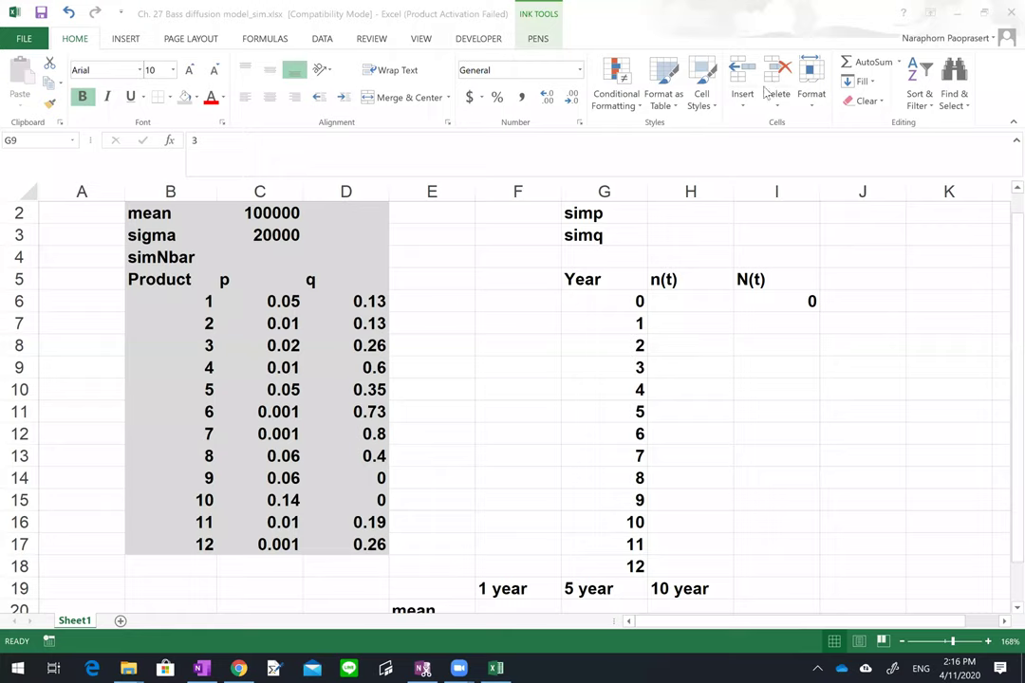
key(Escape)
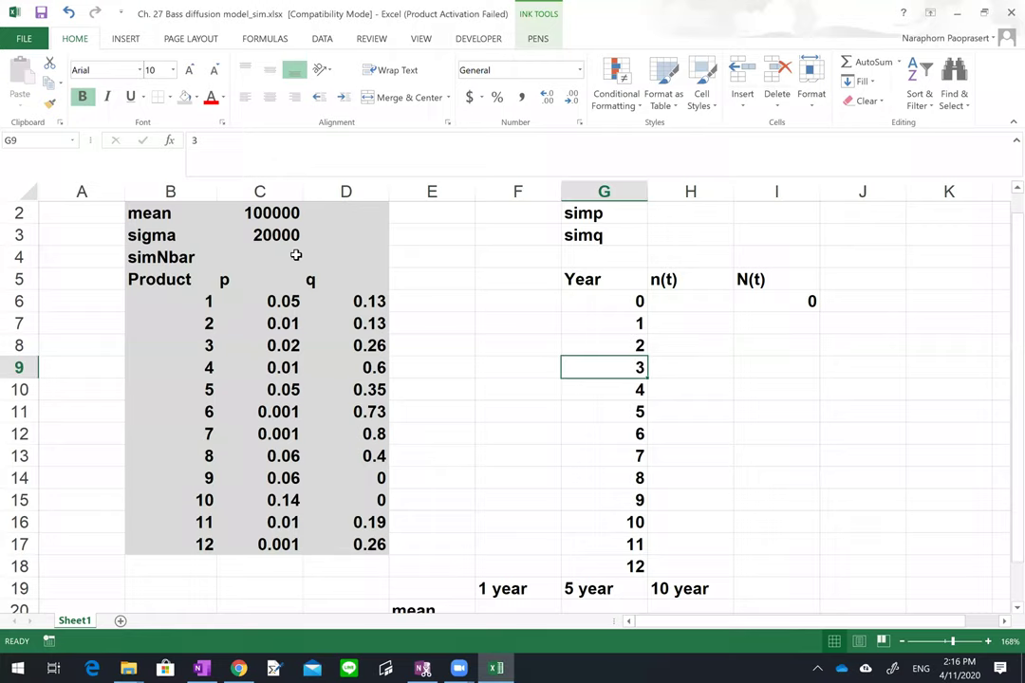
Review the shaded input block holding the Nbar parameters and the product data in columns B to D.
click(254, 210)
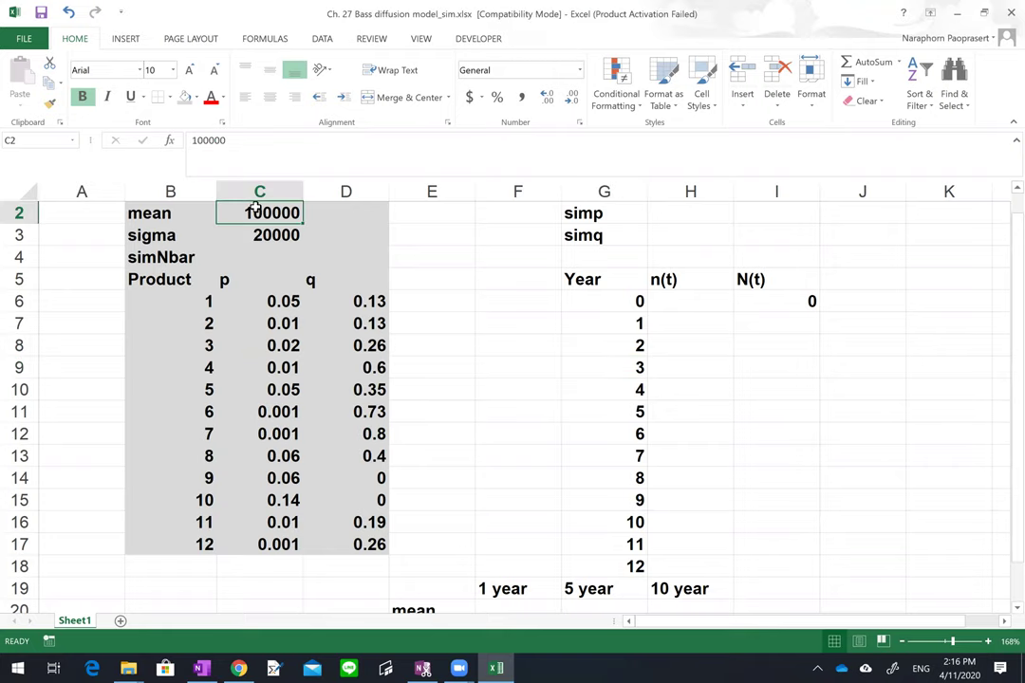
key(Left)
key(shift+Right)
key(shift+Right)
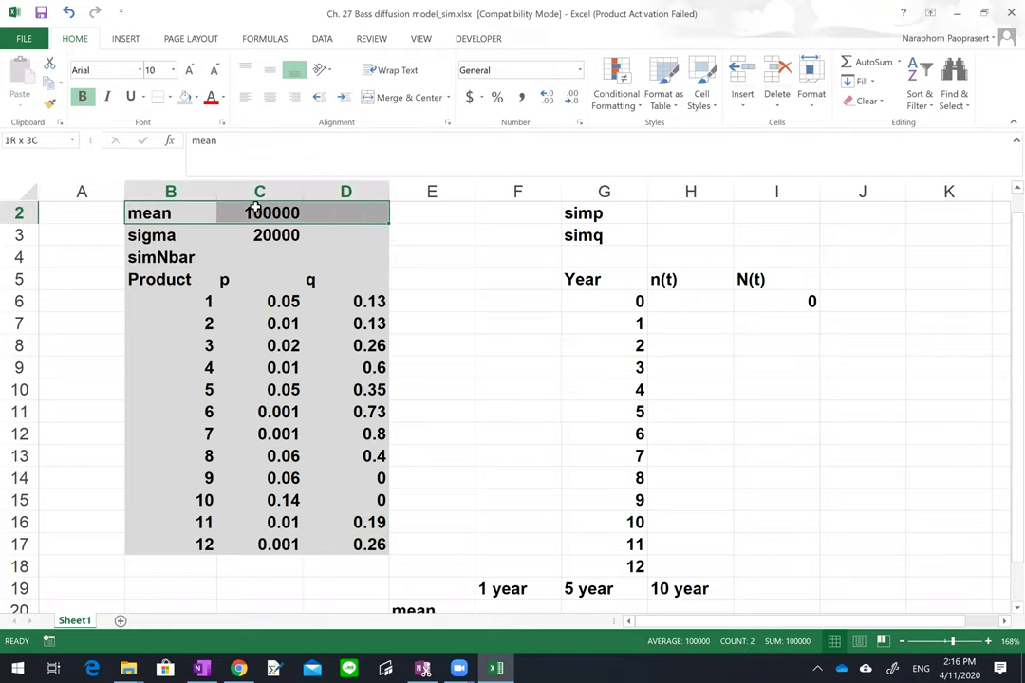
key(shift+Down)
key(shift+Down)
key(shift+Down)
key(shift+Down)
key(shift+Down)
key(shift+Down)
key(shift+Down)
key(shift+Down)
key(shift+Down)
key(shift+Down)
key(shift+Down)
key(shift+Down)
key(shift+Down)
key(shift+Down)
key(shift+Down)
key(shift+Down)
key(shift+Down)
key(shift+Down)
key(shift+Down)
key(shift+Up)
key(shift+Up)
key(shift+Up)
key(shift+Up)
key(shift+Up)
key(shift+Up)
key(shift+Up)
key(shift+Up)
key(shift+Up)
key(shift+Up)
key(shift+Up)
key(shift+Up)
key(shift+Up)
key(shift+Up)
key(shift+Up)
key(shift+Up)
key(shift+Up)
key(shift+Up)
key(shift+Up)
key(shift+Up)
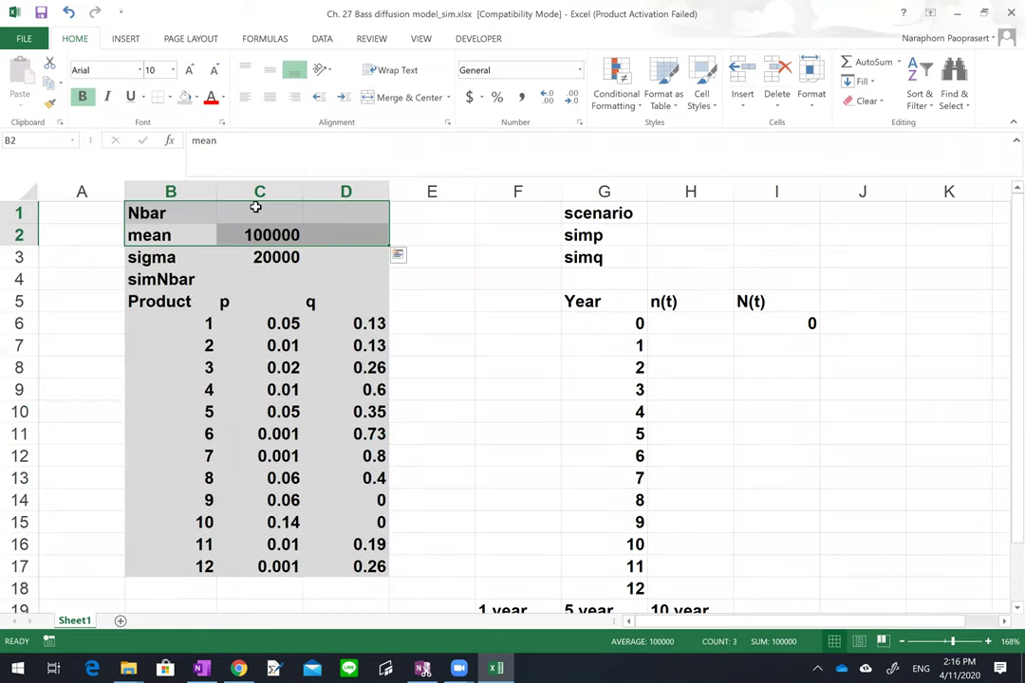
Examine the Nbar section and the p and q column headings in row 5.
key(Down)
key(Up)
key(Up)
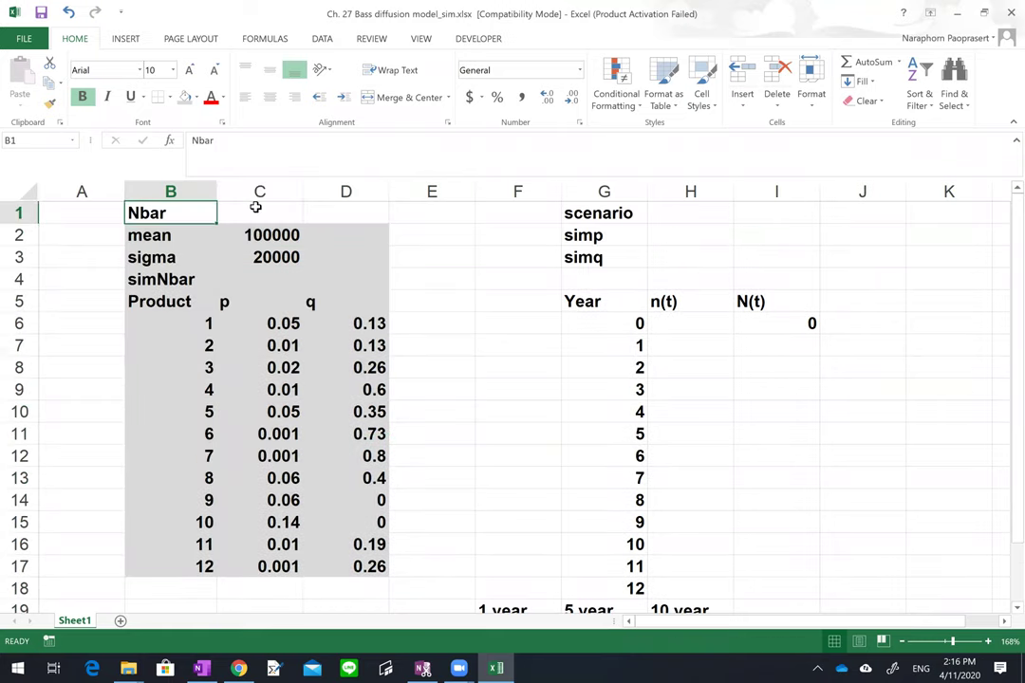
key(Down)
key(Right)
key(Down)
key(Down)
key(Down)
key(Down)
key(Down)
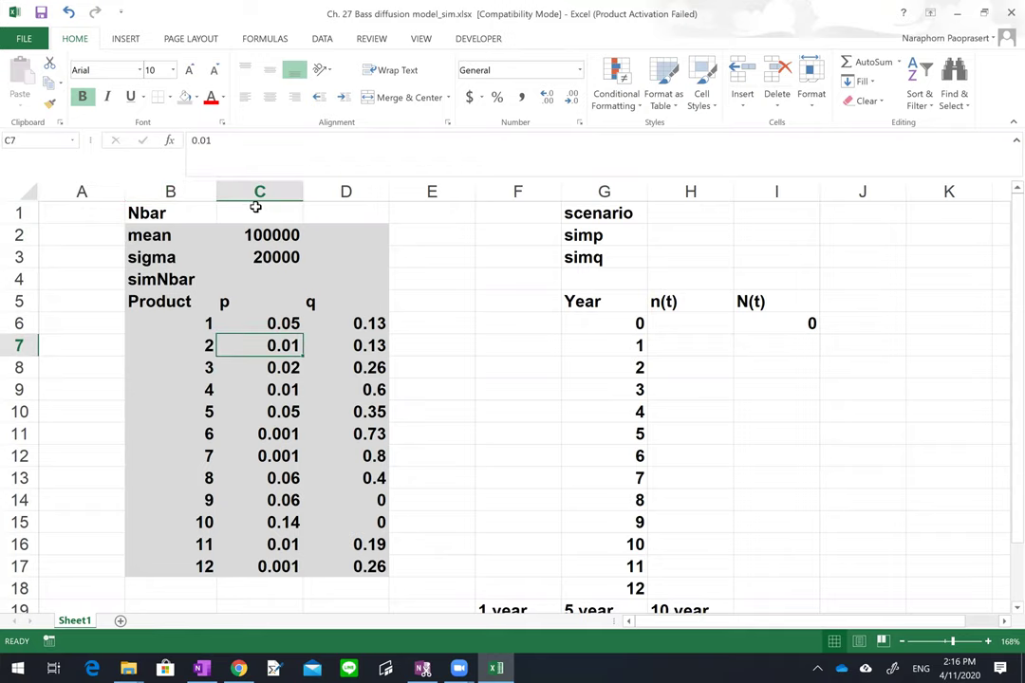
key(Up)
key(Up)
key(Right)
key(Left)
key(Right)
key(Left)
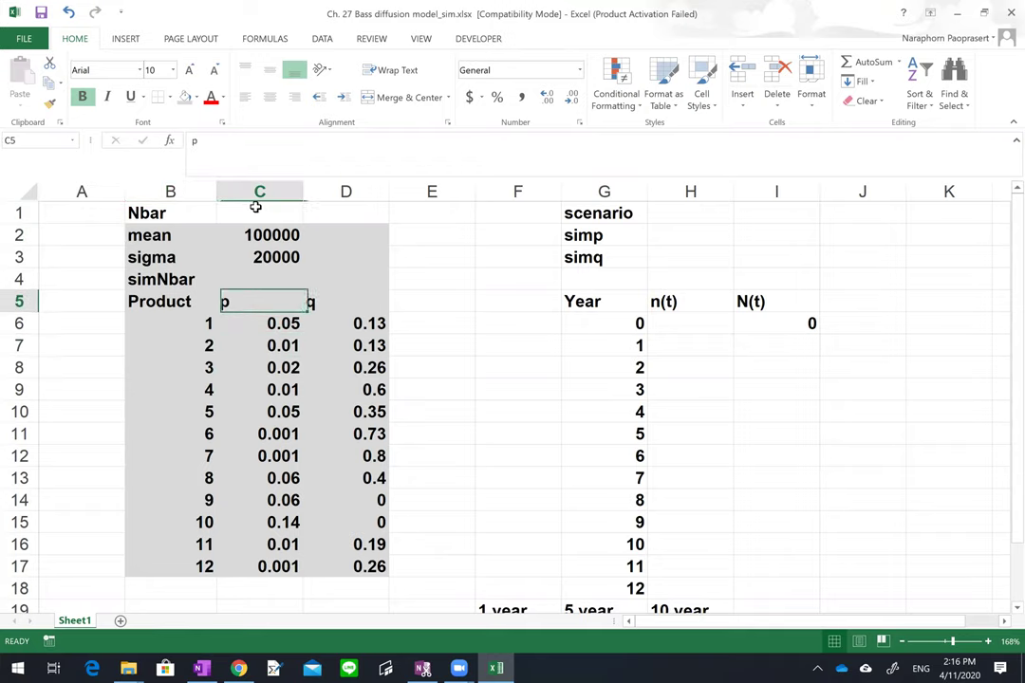
Go through the list of products in column B from the first to the last and back up to Nbar.
key(Down)
key(Left)
key(Down)
key(ctrl+Down)
key(Down)
key(Down)
key(Down)
key(Down)
key(Up)
key(Up)
key(Up)
key(Up)
key(Up)
key(Up)
key(Up)
key(Up)
key(Up)
key(Up)
key(Up)
key(Up)
key(Up)
key(Up)
key(Up)
key(Up)
key(Up)
key(Up)
key(Up)
key(Up)
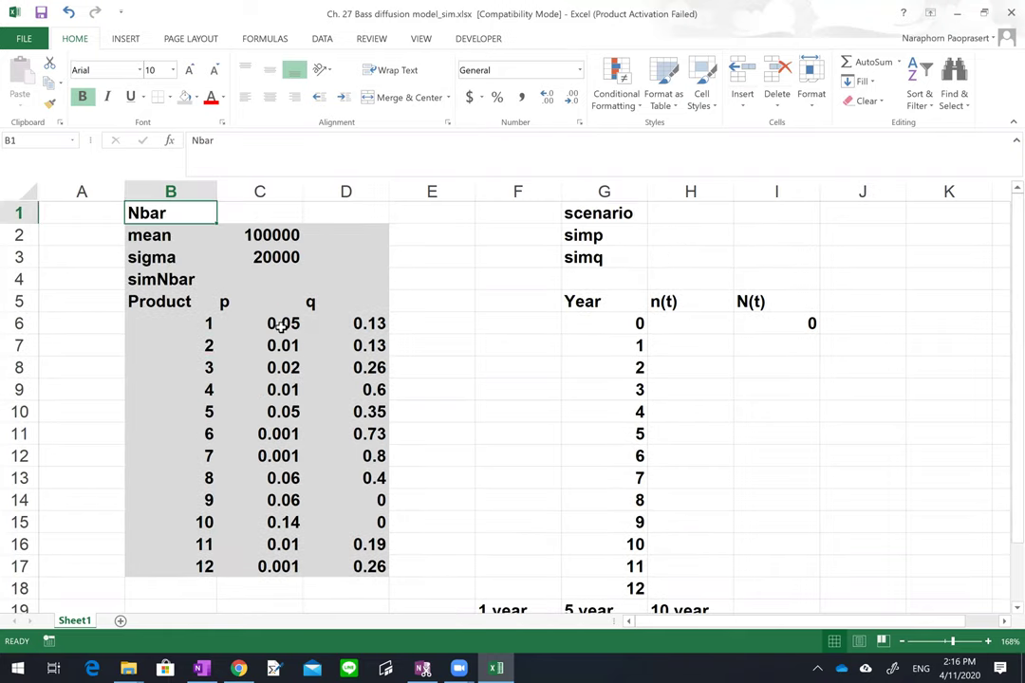
Examine the products' p and q values and the mean and sigma inputs for Nbar.
click(280, 326)
key(Right)
key(Left)
key(Down)
key(Down)
key(Down)
key(Down)
key(Down)
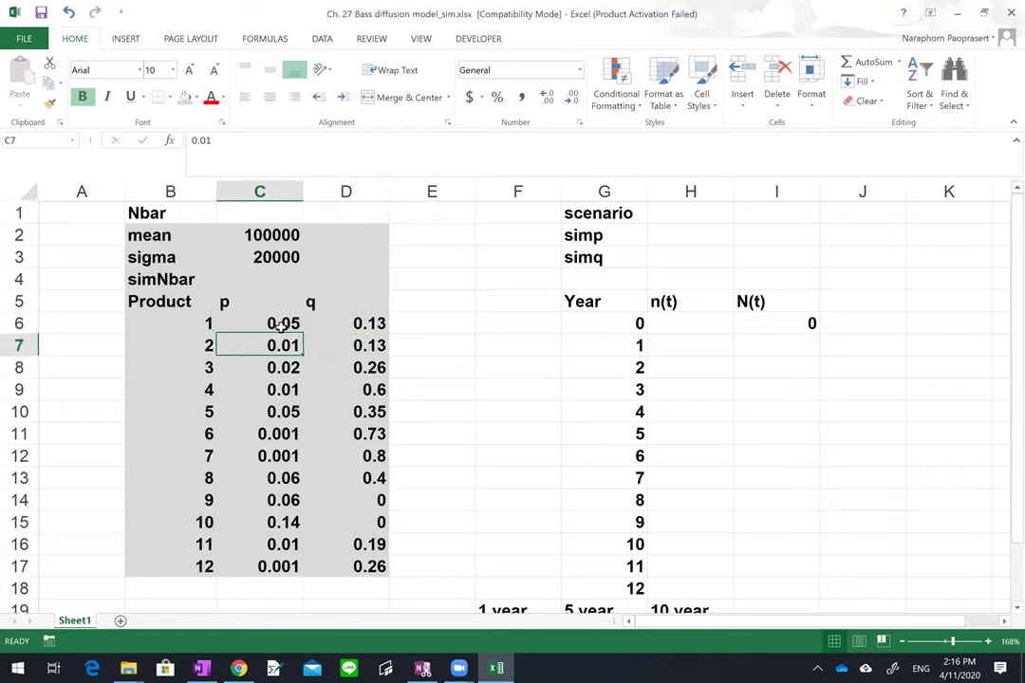
key(Down)
key(Down)
key(Down)
key(Down)
key(Down)
key(Down)
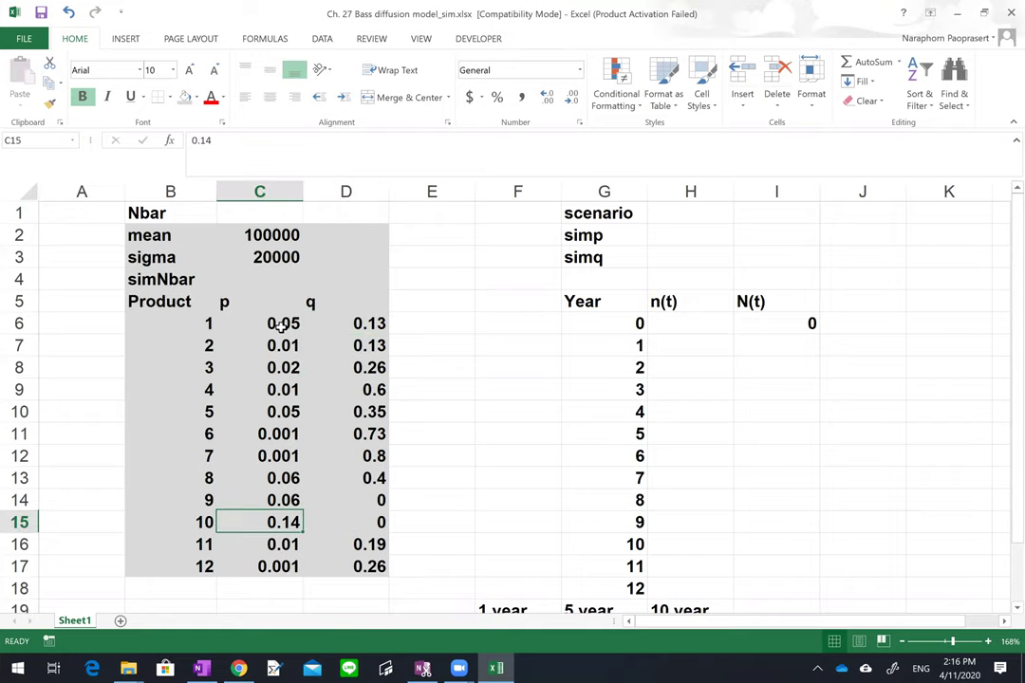
key(Right)
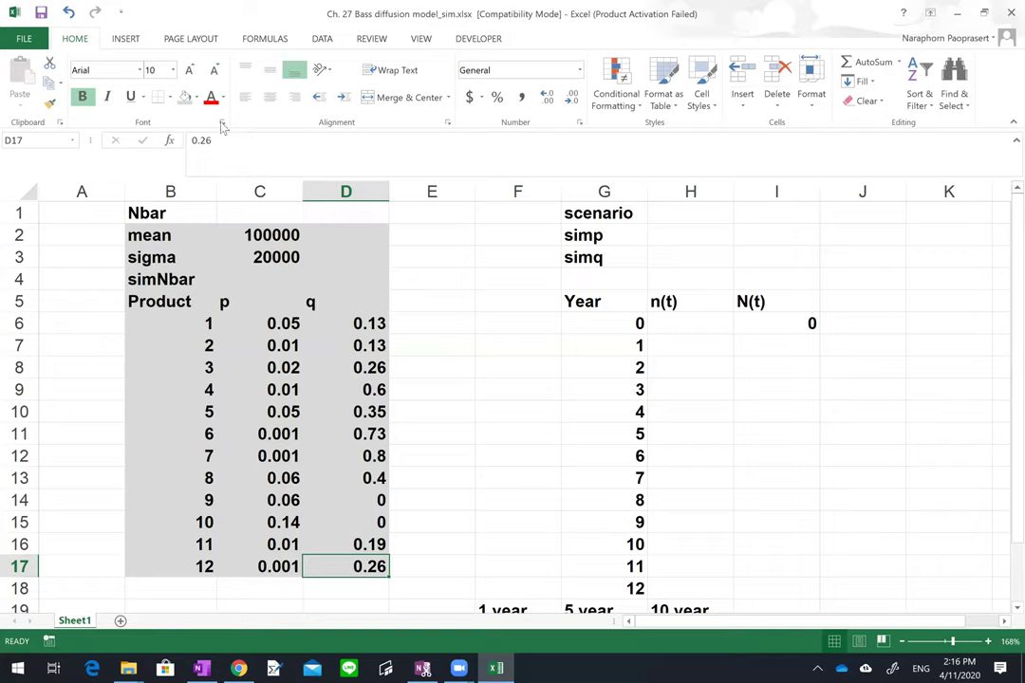
click(262, 237)
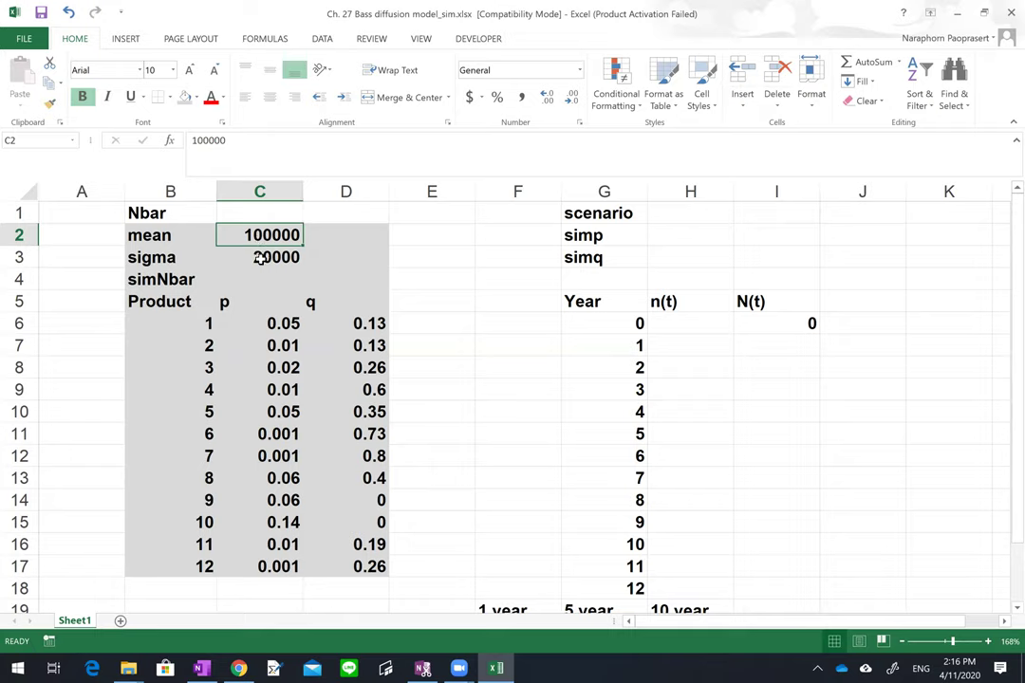
click(260, 257)
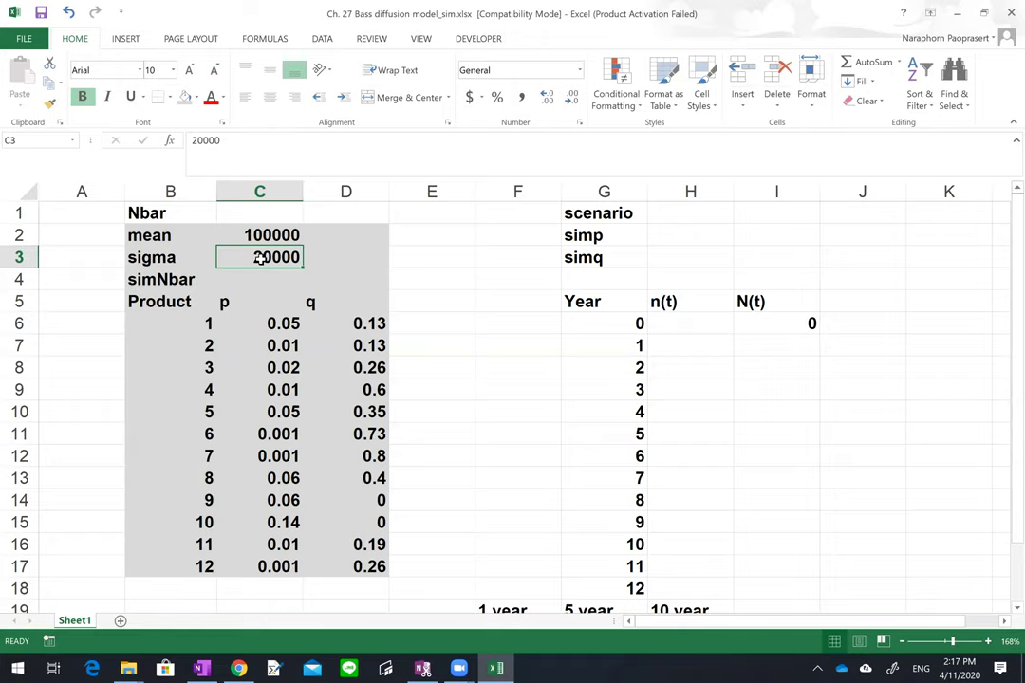
Enter the formula =ROUND(NORMINV(RAND(),C2,C3),0) in cell C4 to simulate Nbar from its mean and sigma.
click(264, 280)
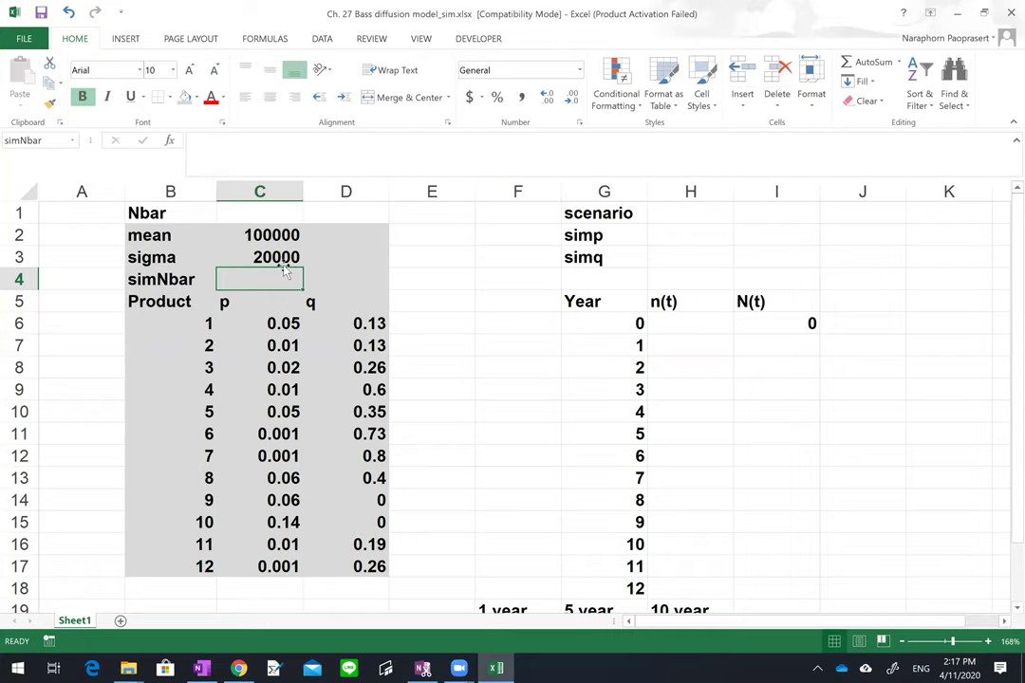
text(=Round)
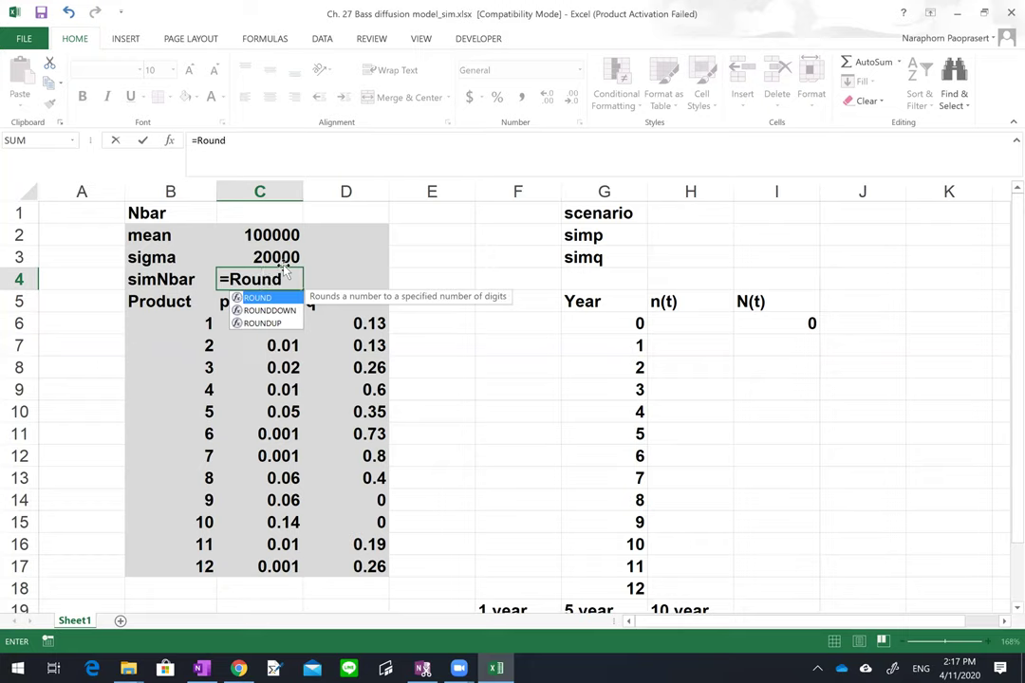
text(()
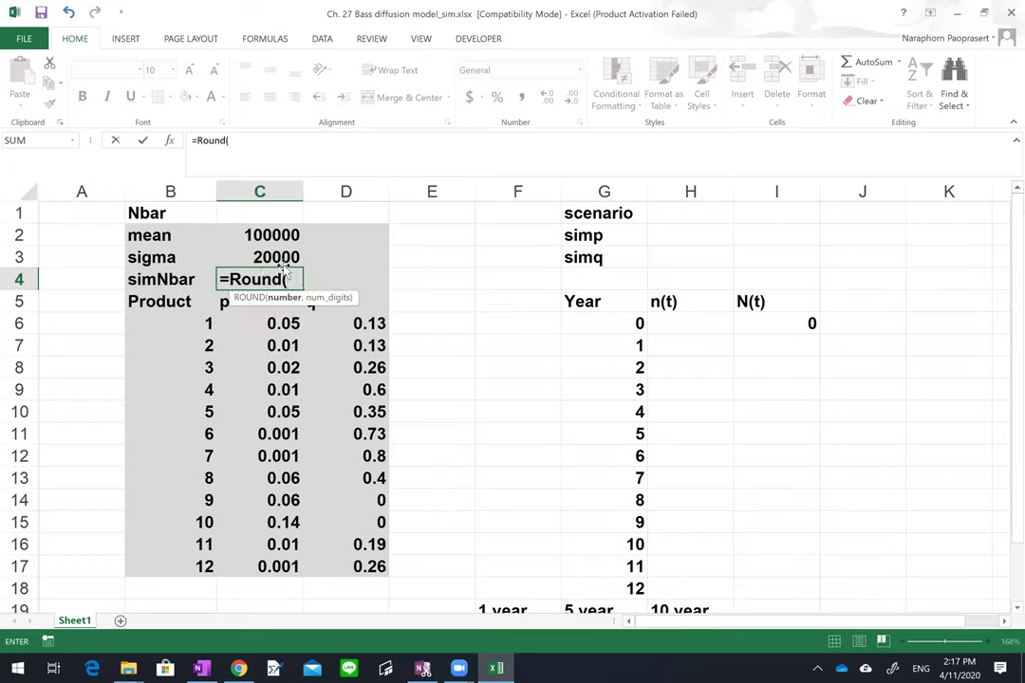
text(norminv()
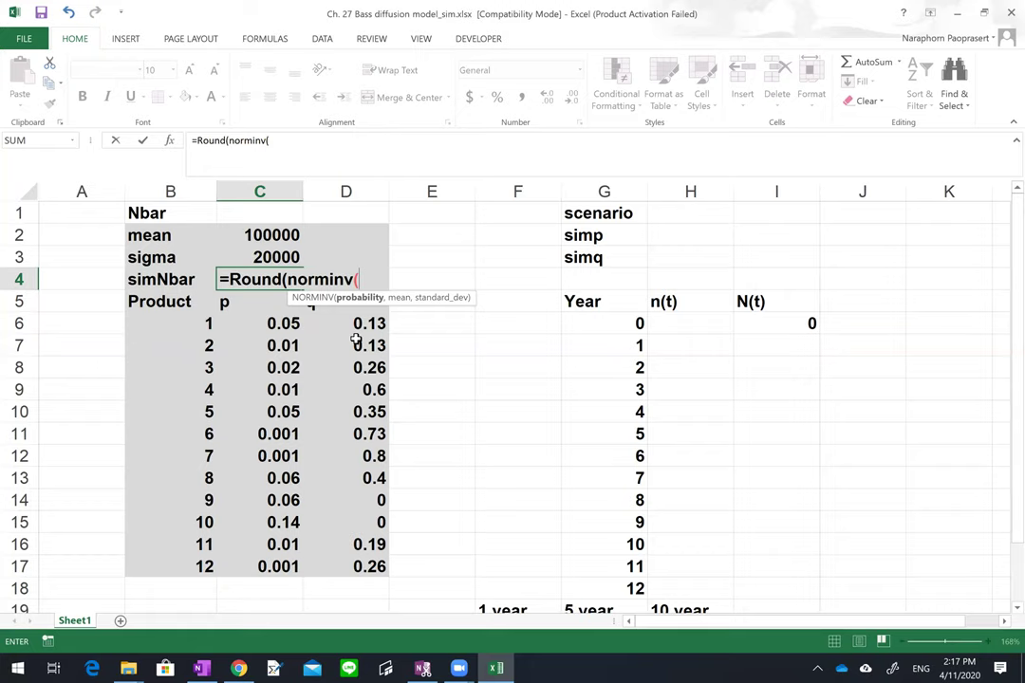
text(Ran)
text(d()
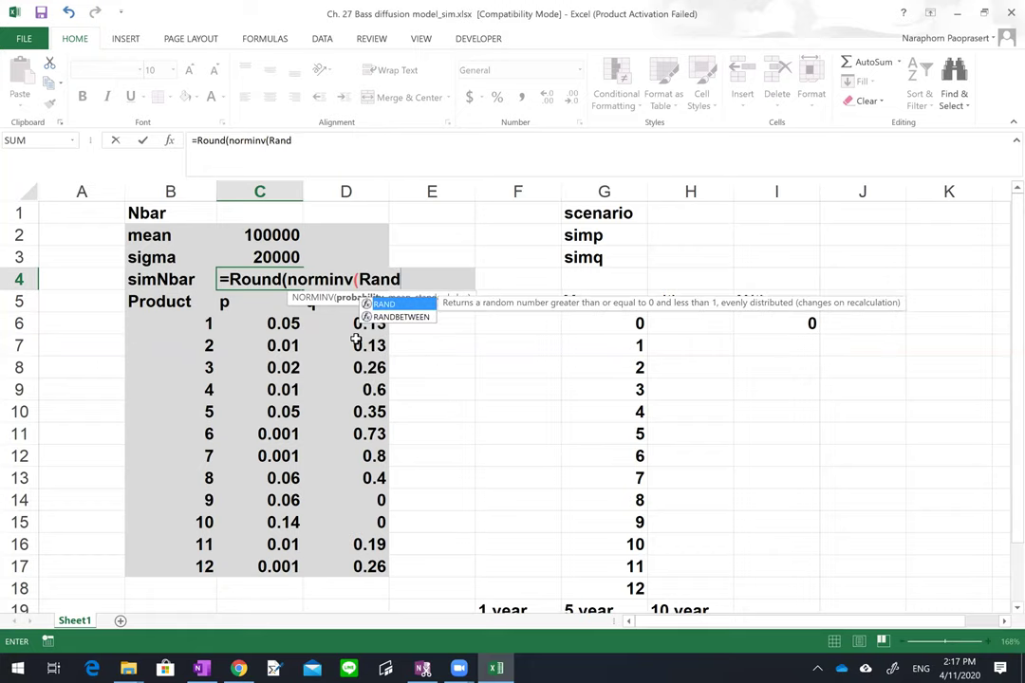
text())
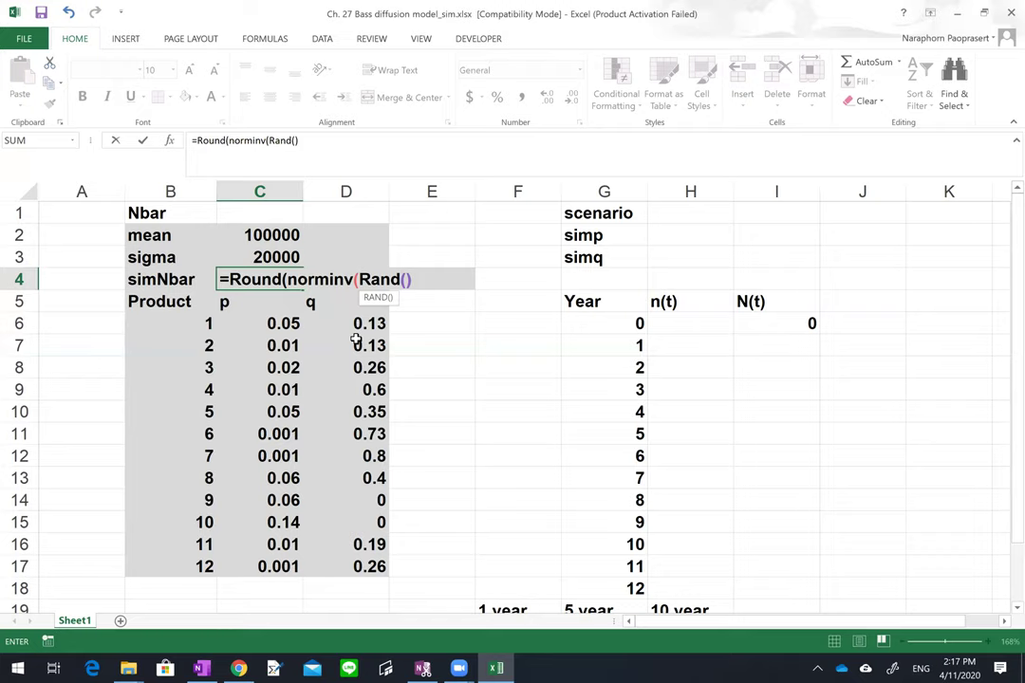
text(,)
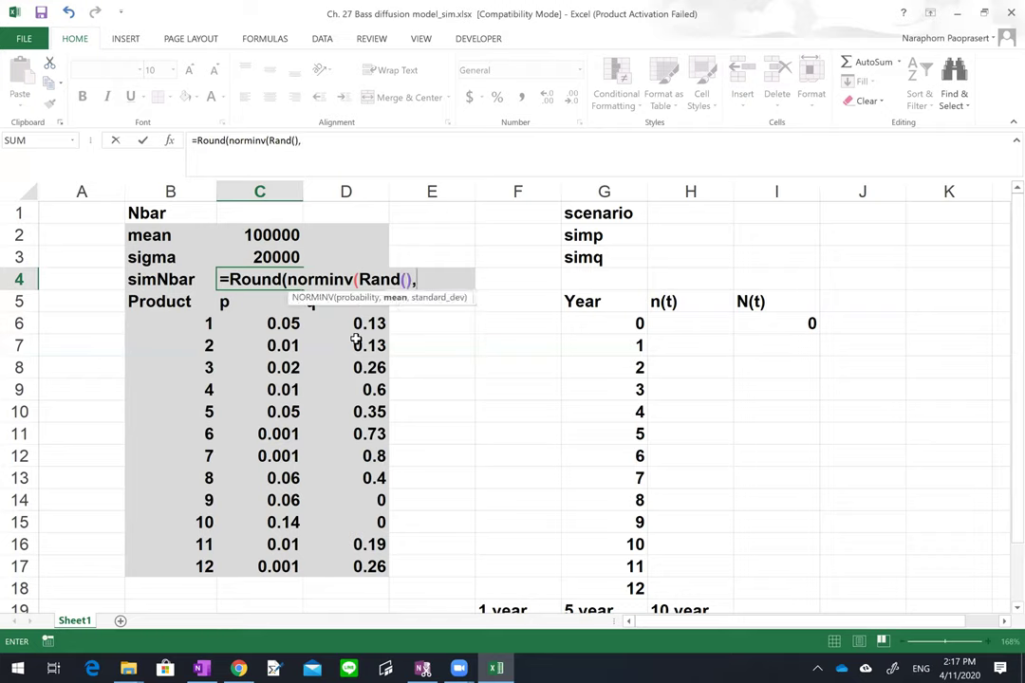
click(271, 234)
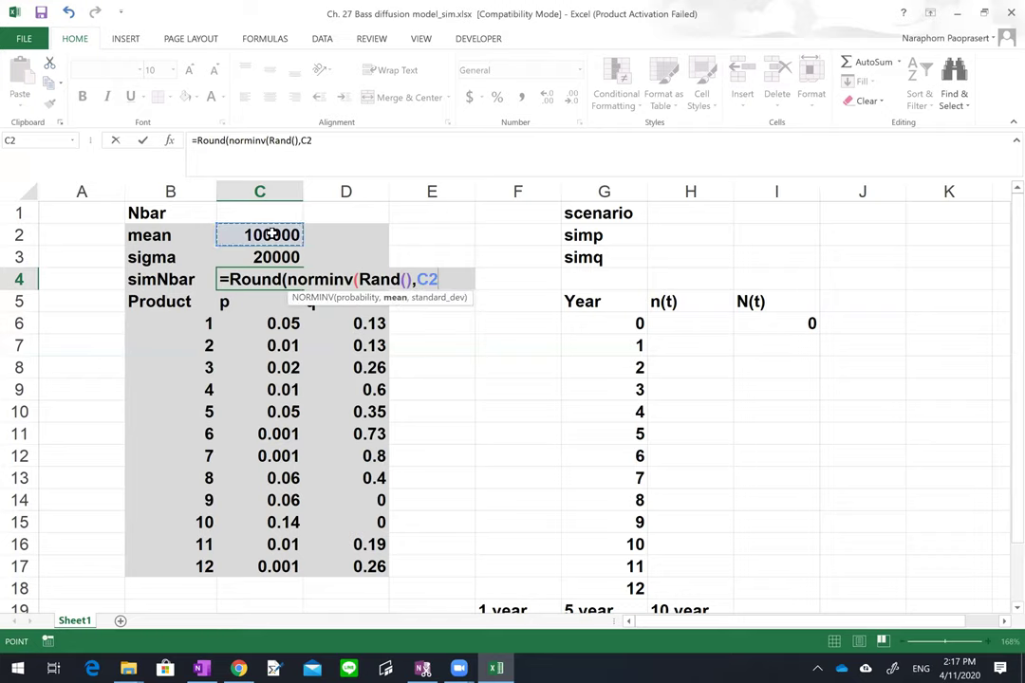
text(,)
click(260, 254)
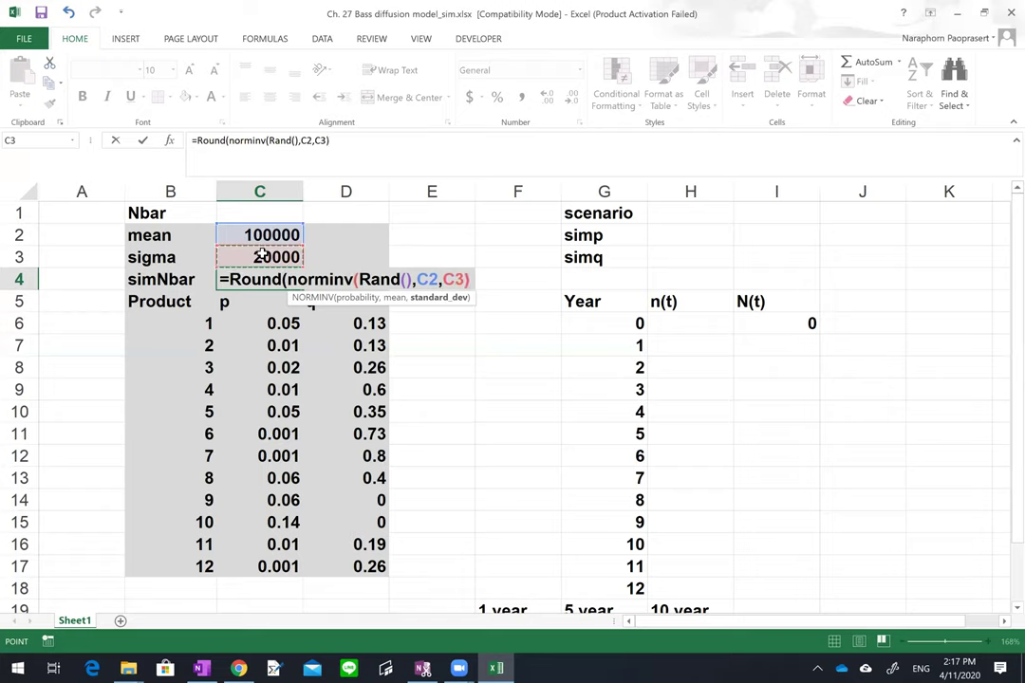
text())
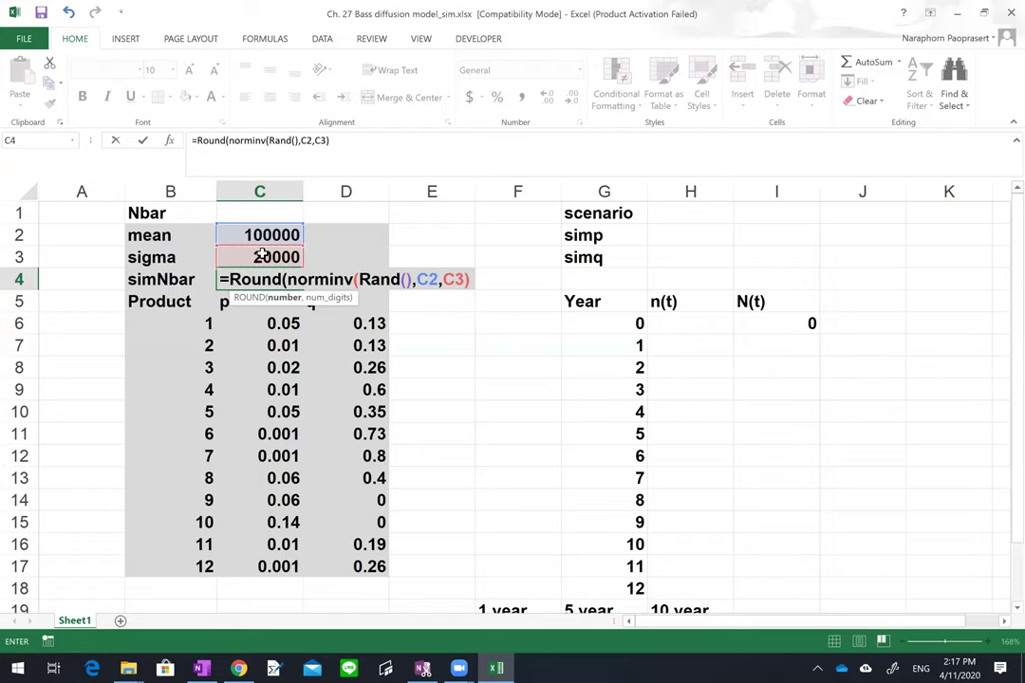
text(,0))
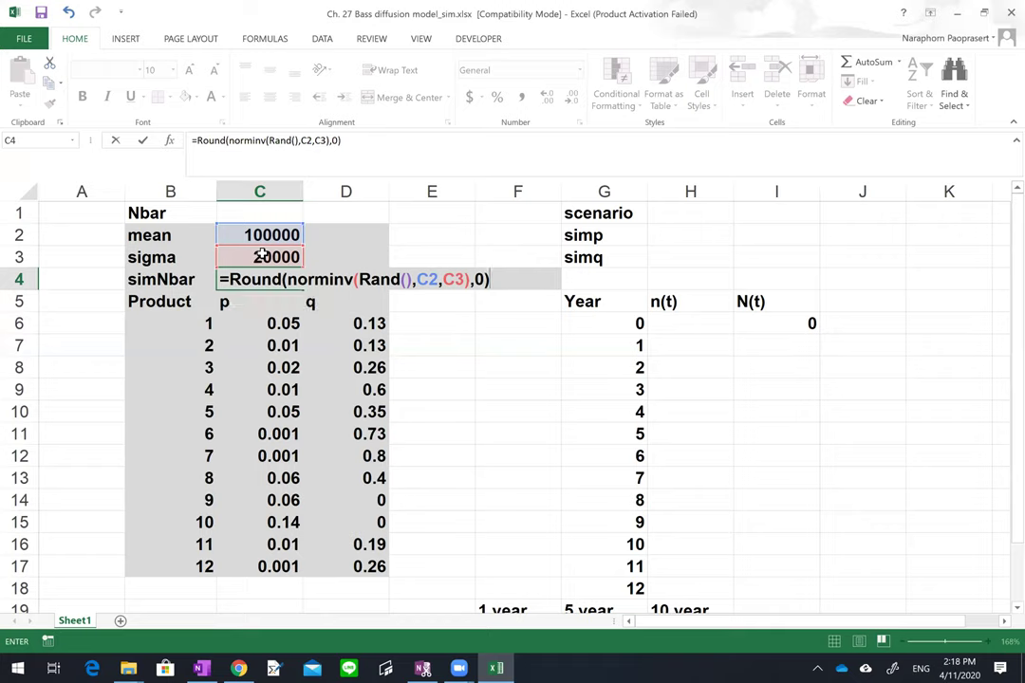
key(Return)
key(Up)
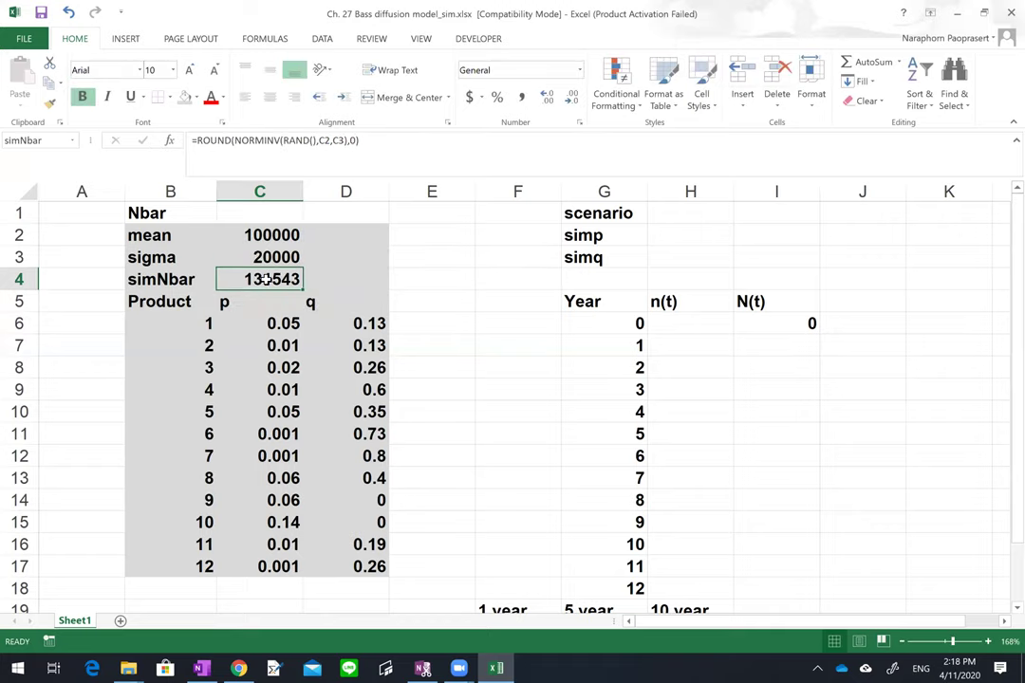
Recalculate the simNbar formula in C4 several times to check that it draws new random values.
double_click(268, 279)
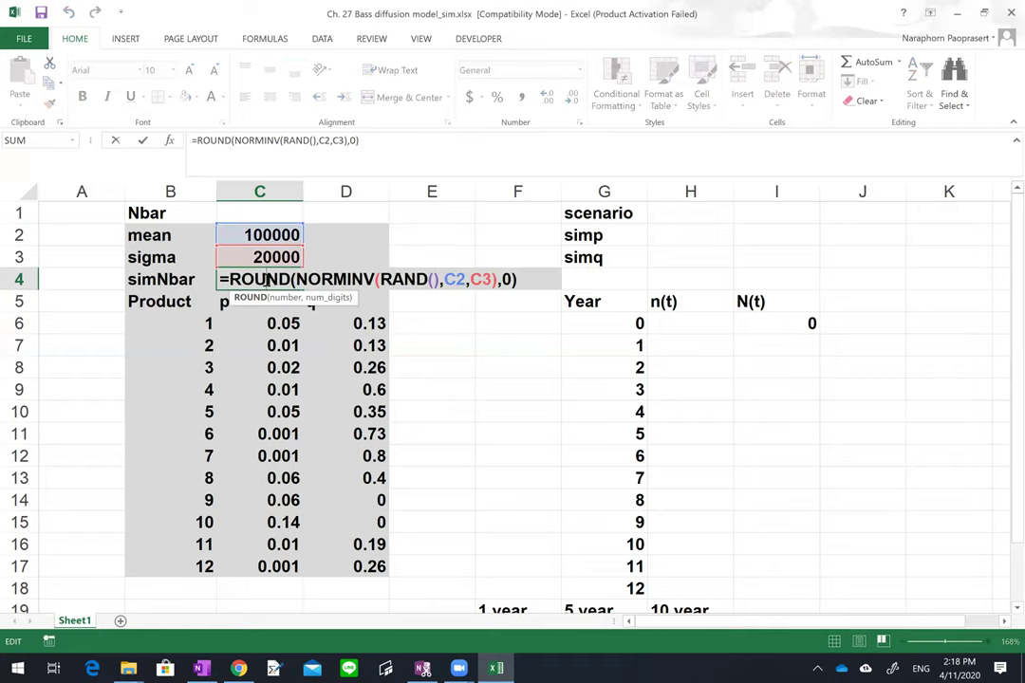
key(Return)
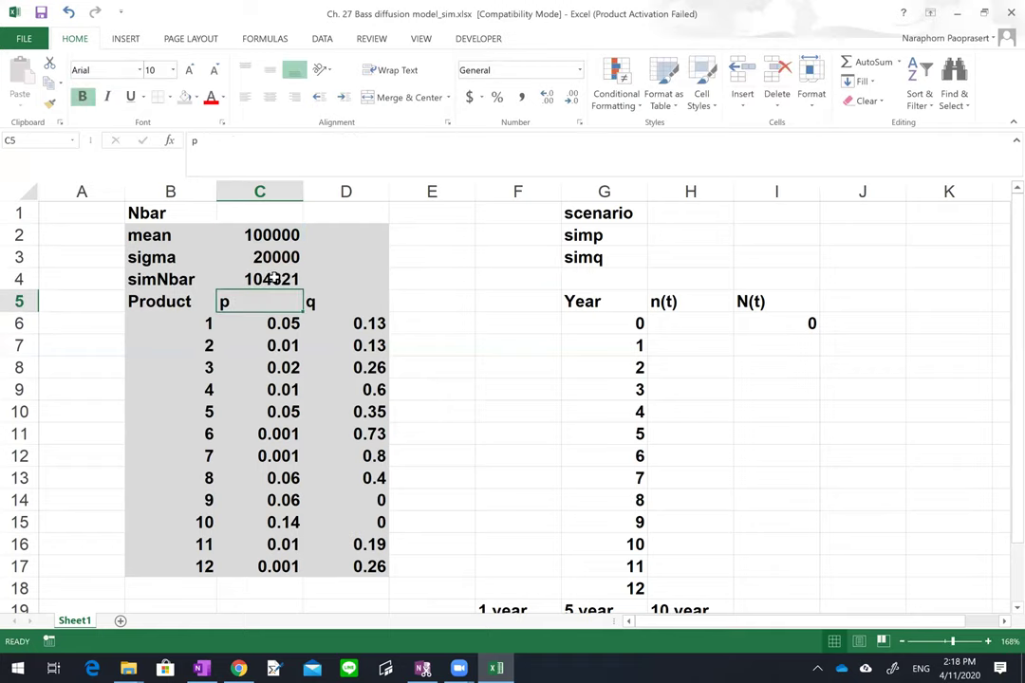
double_click(267, 278)
key(Return)
double_click(272, 277)
key(Return)
double_click(273, 278)
key(Return)
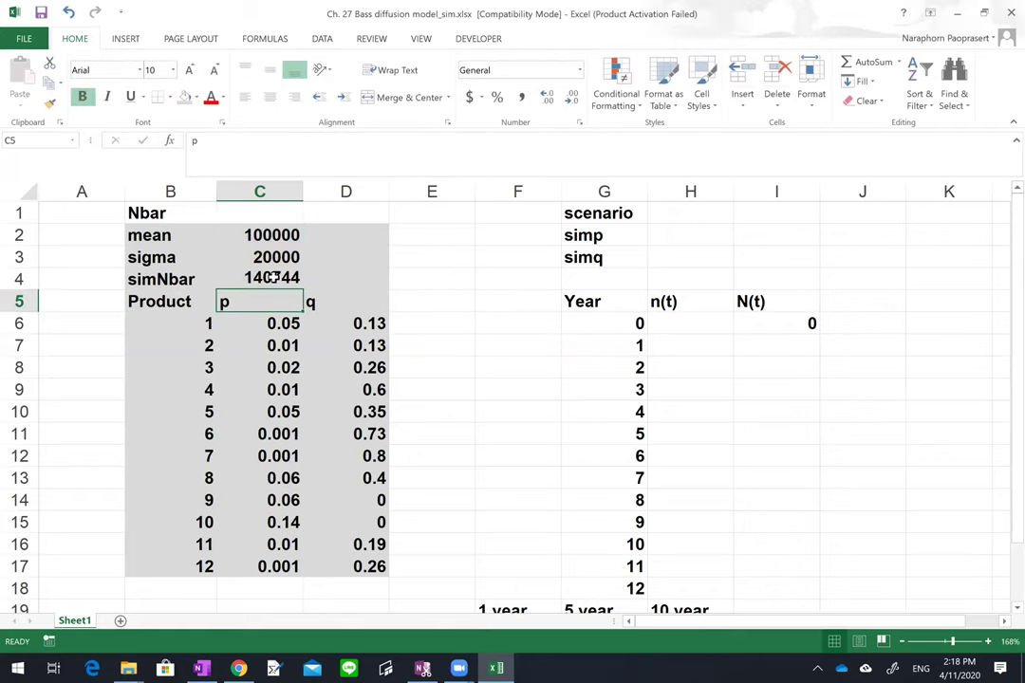
Enter =RANDBETWEEN(1,12) in cell H1 to draw a random product scenario.
click(697, 206)
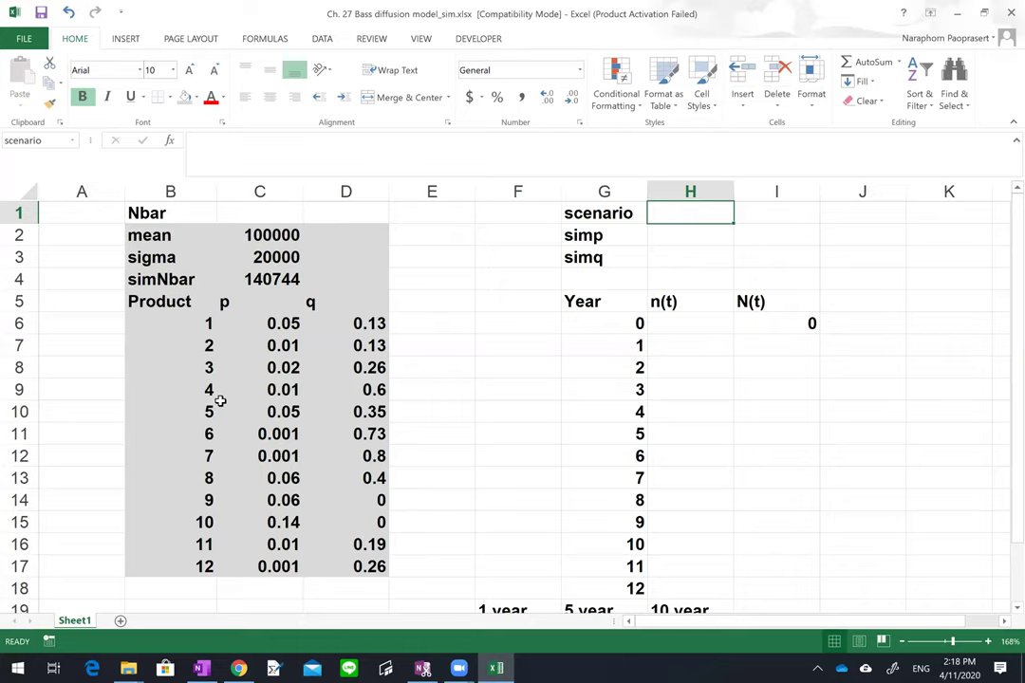
text(=RAND)
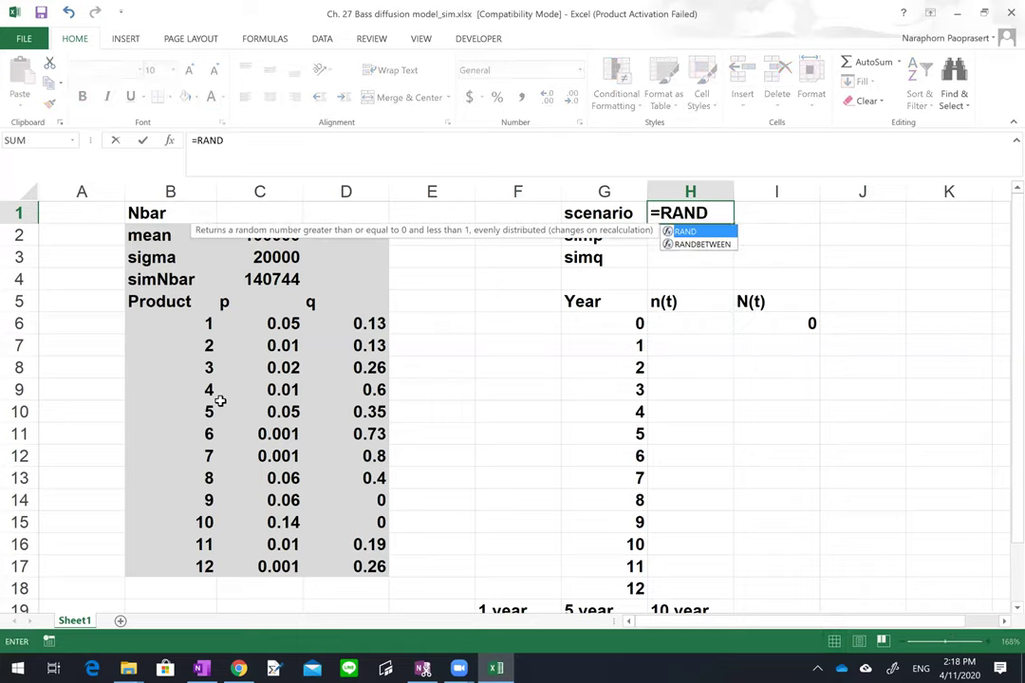
text(BE)
text(EN()
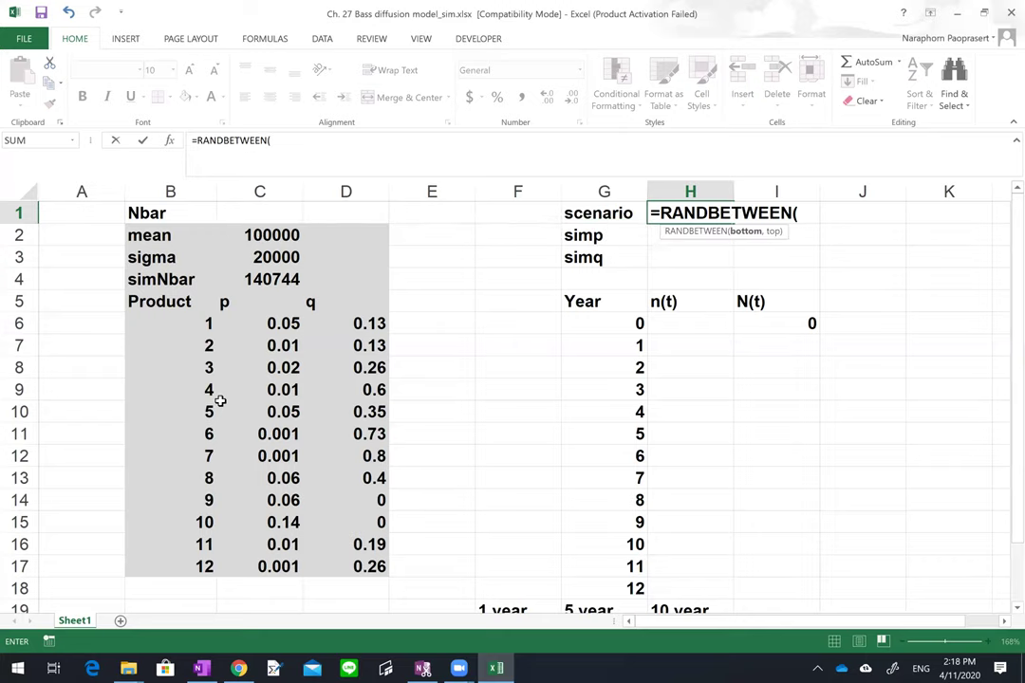
text(1,12))
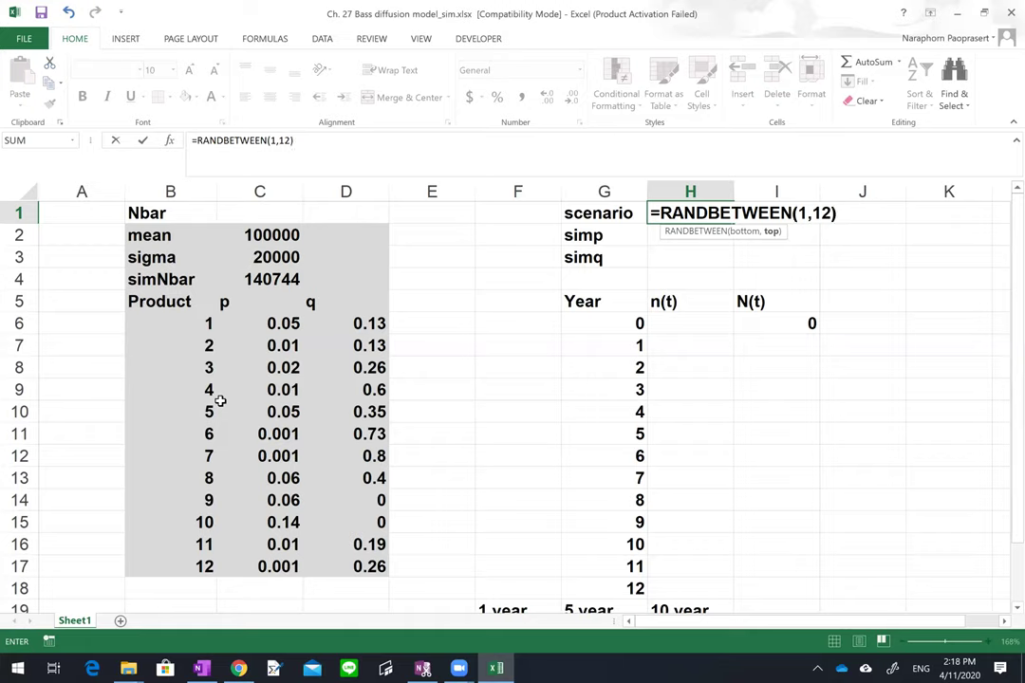
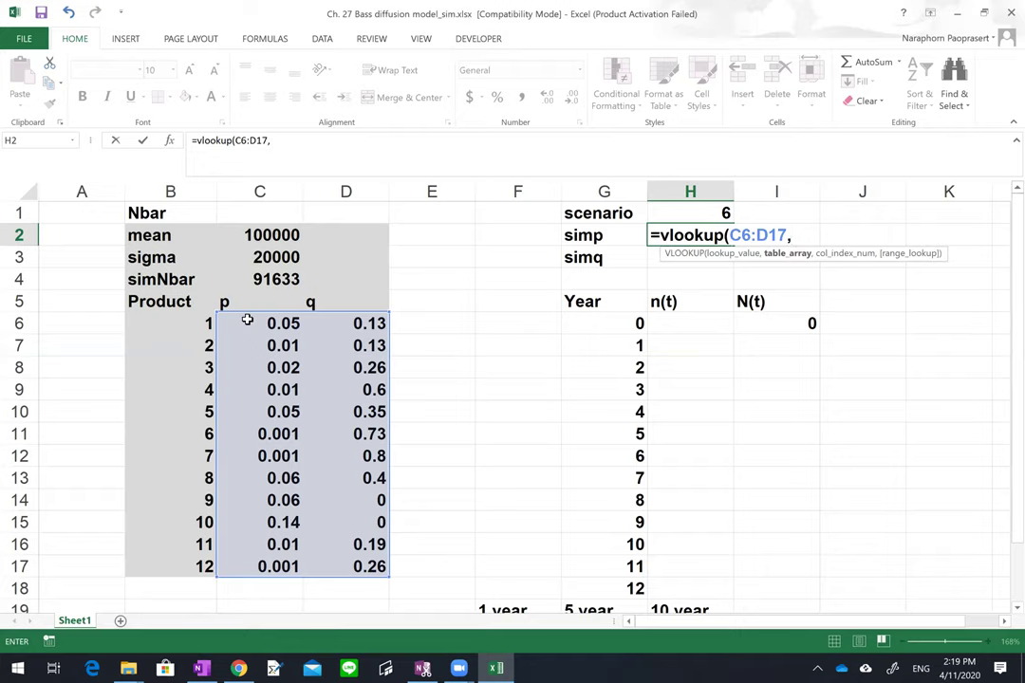
Correct the lookup arguments in H2 and complete simp as =VLOOKUP(scenario,B6:D17,2), using H1 as the lookup value.
key(BackSpace)
key(BackSpace)
key(BackSpace)
key(BackSpace)
key(BackSpace)
key(BackSpace)
key(BackSpace)
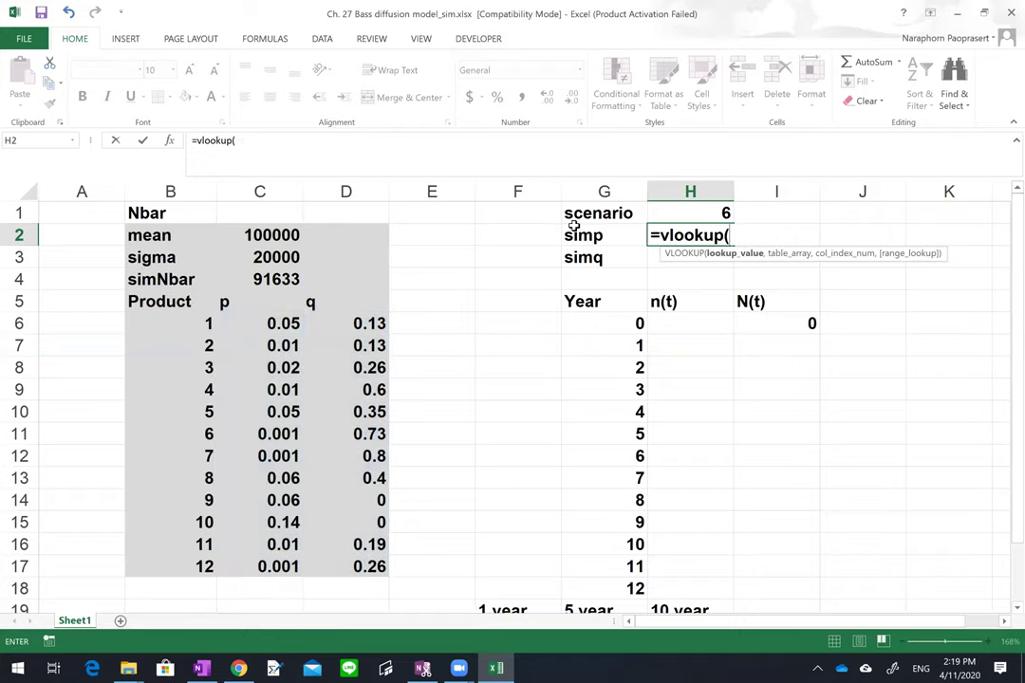
click(684, 212)
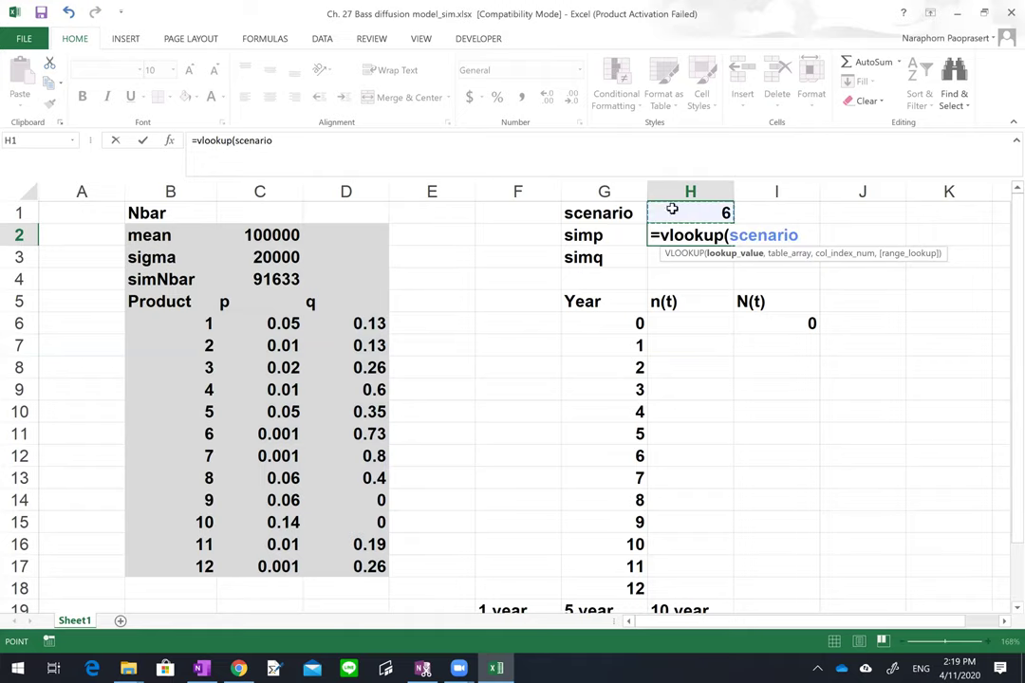
text(,)
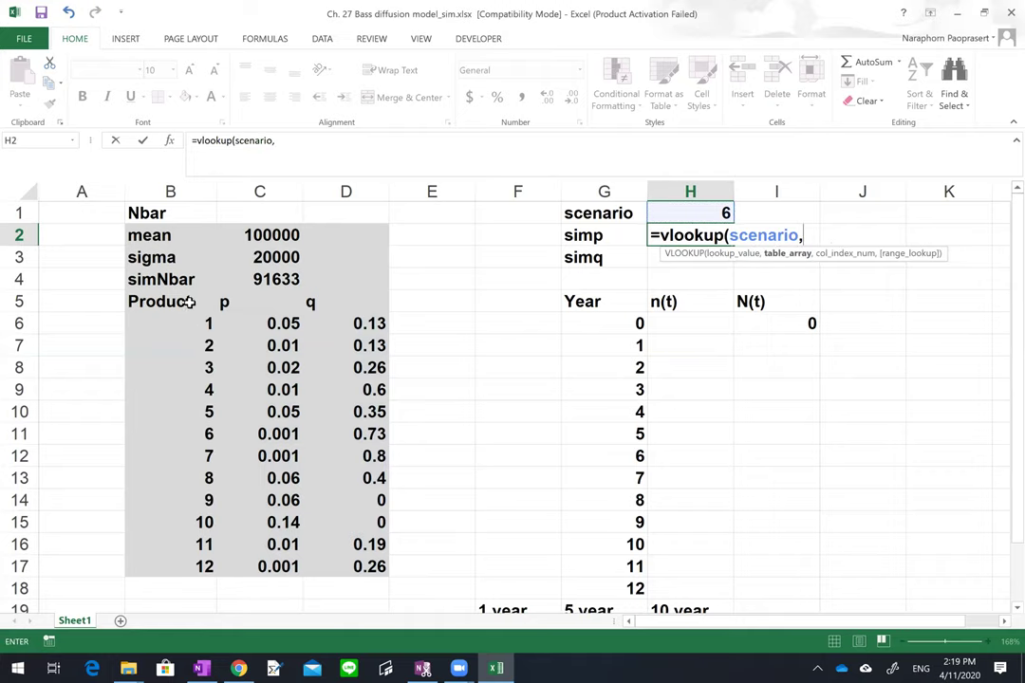
drag(189, 323, 384, 567)
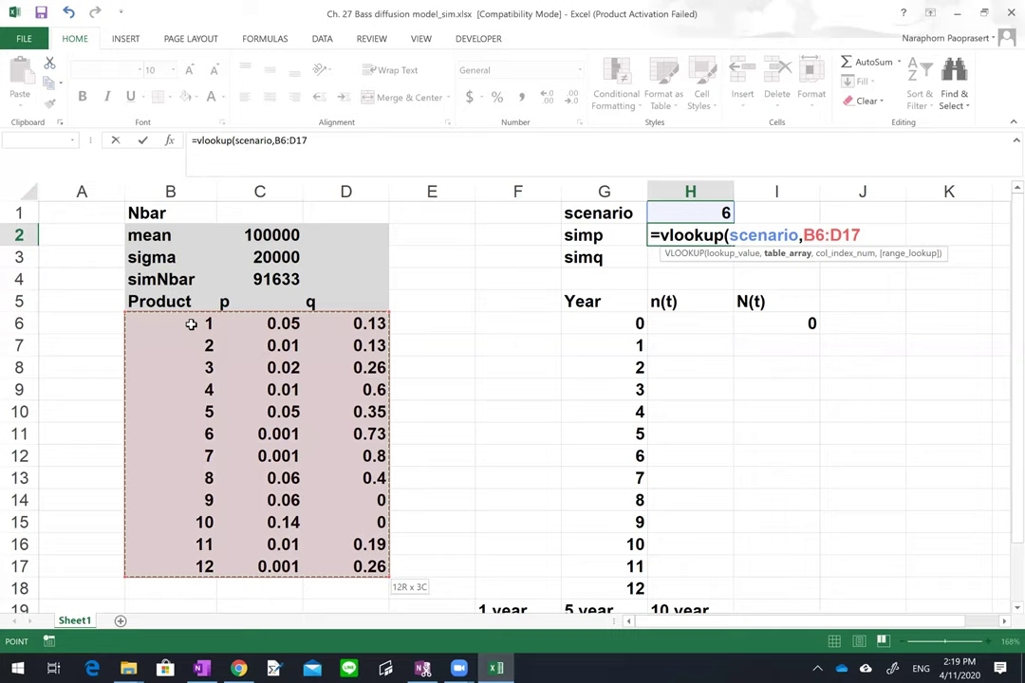
text(,)
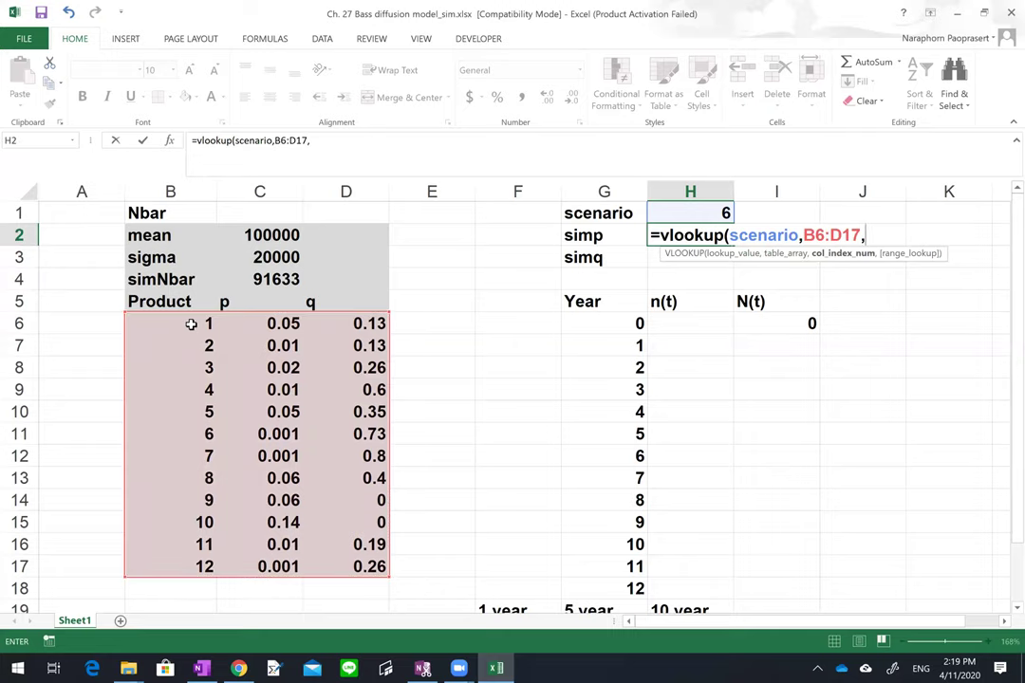
text(2))
key(ctrl+Return)
key(Return)
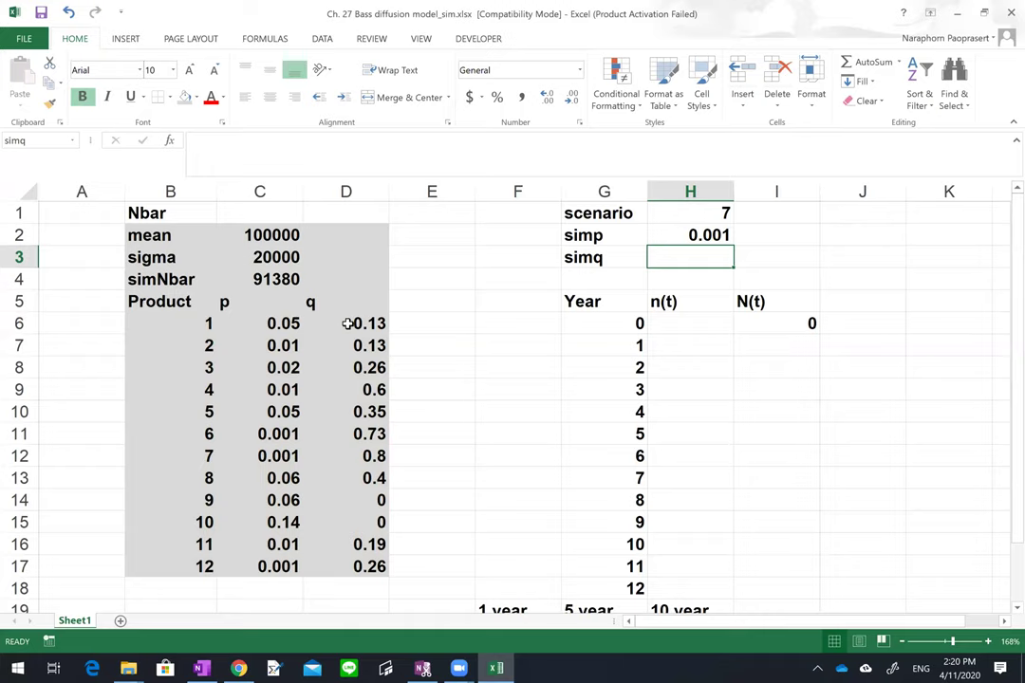
Enter =VLOOKUP(scenario,B6:D17,3) in cell H3 to look up simq for the drawn scenario.
text(=voll)
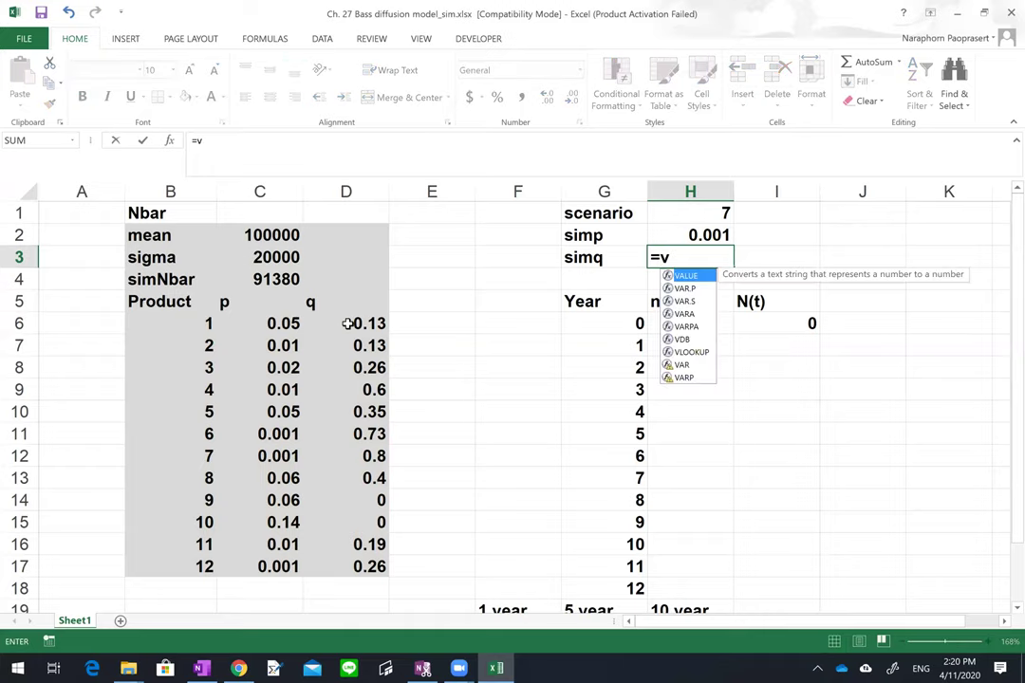
key(BackSpace)
key(BackSpace)
key(BackSpace)
text(lookup()
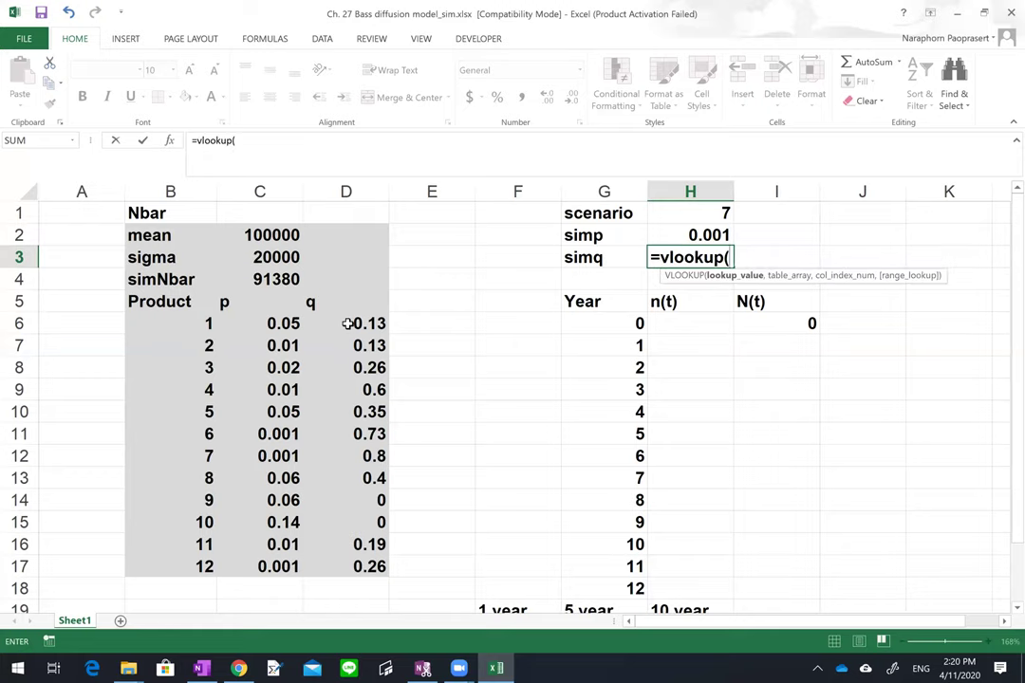
click(693, 222)
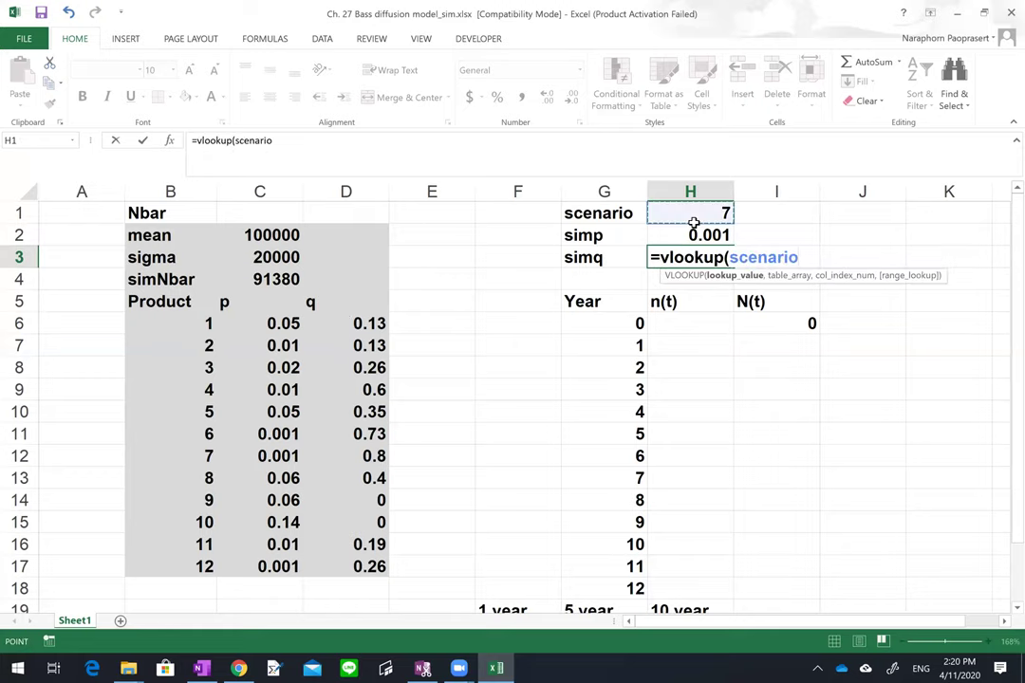
text(,)
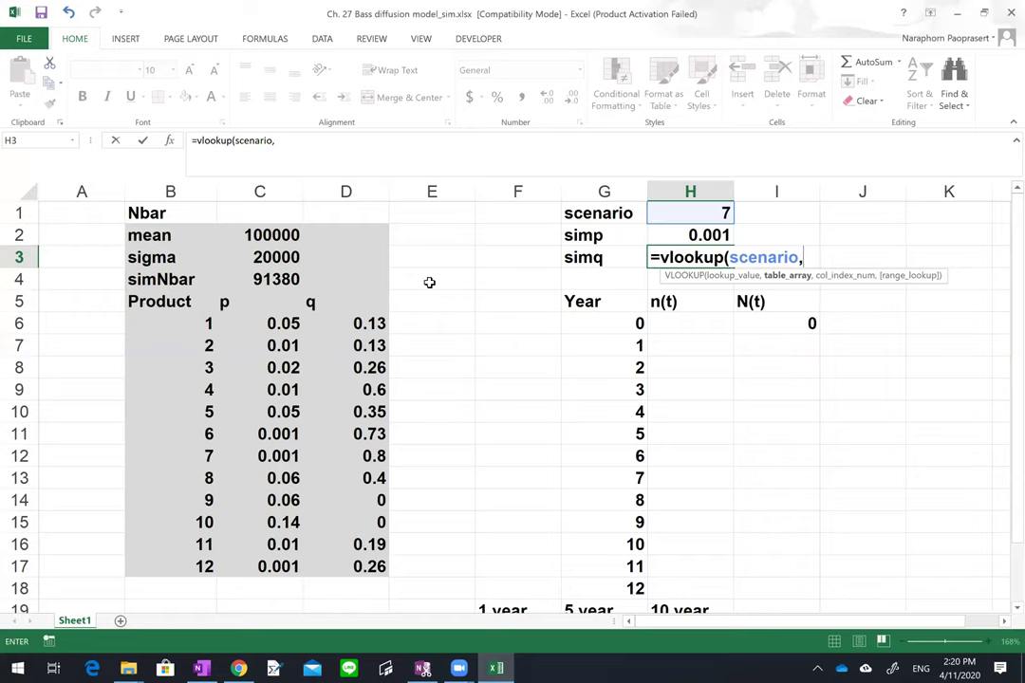
drag(183, 322, 380, 566)
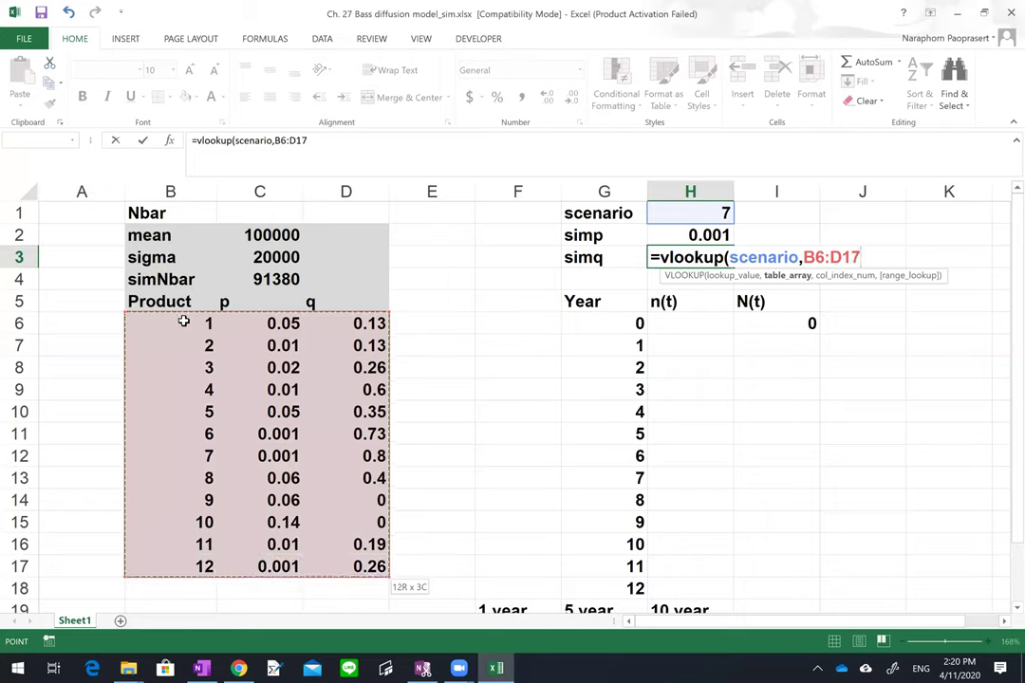
text(,3))
key(Return)
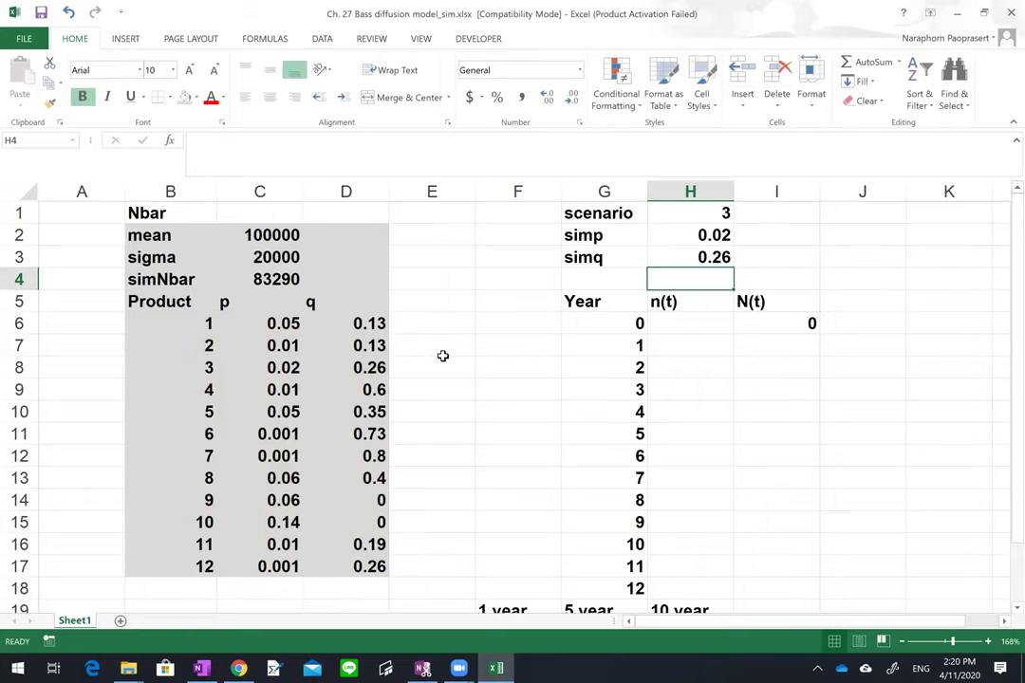
Compare simp and simq with the drawn product's p and q in the table.
click(263, 367)
click(706, 236)
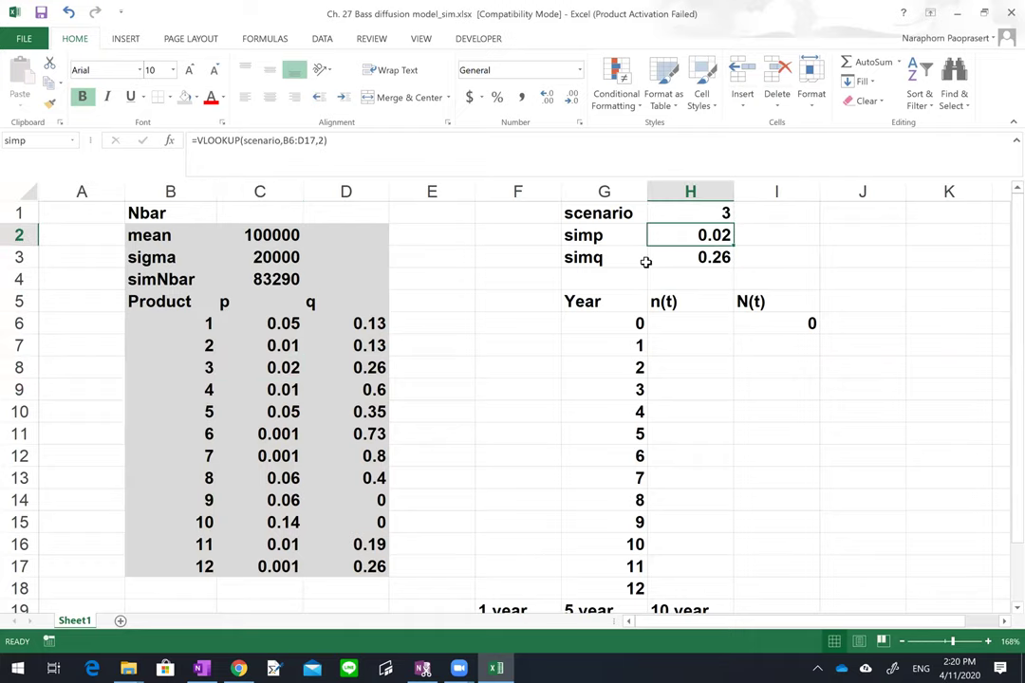
click(345, 369)
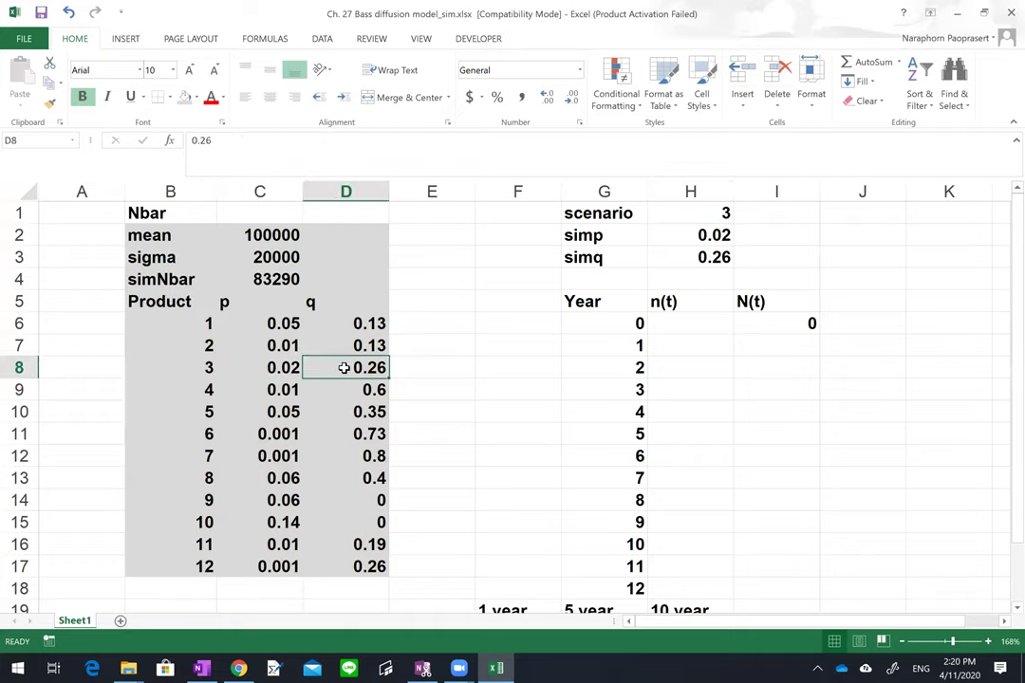
click(690, 257)
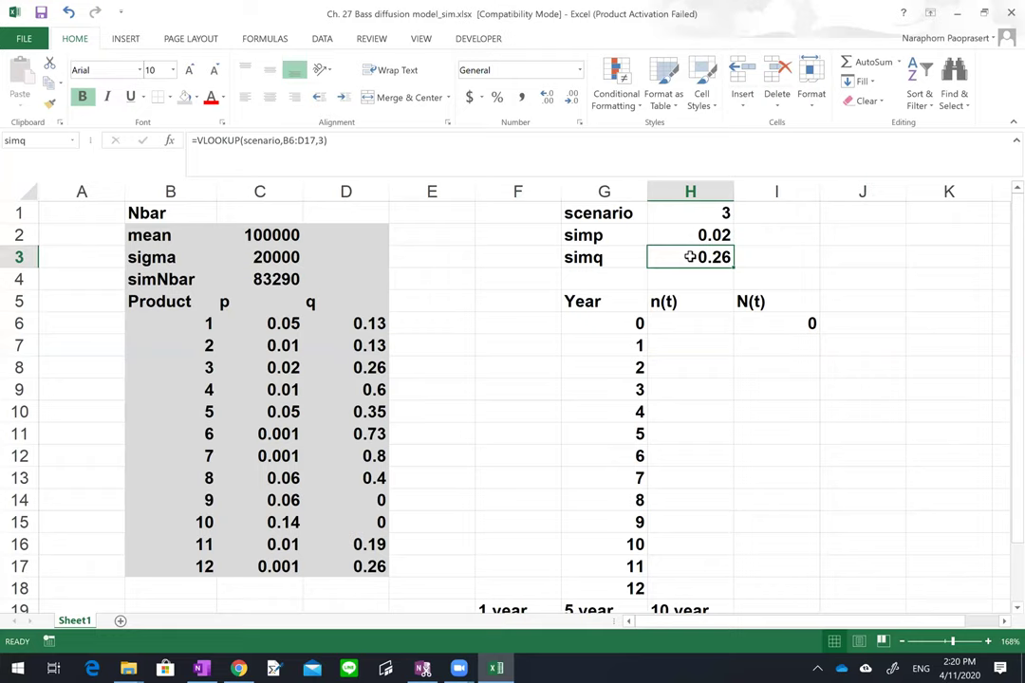
Begin a SUM formula in I7 for the year 1 N(t) value, with H6:H6 as its range.
click(790, 324)
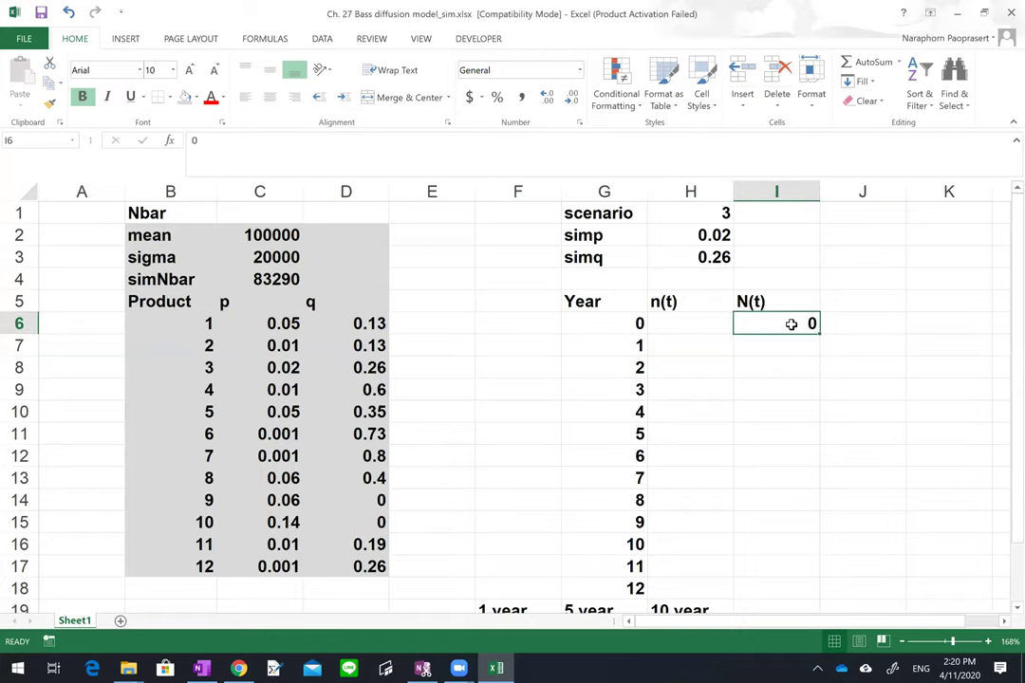
key(Return)
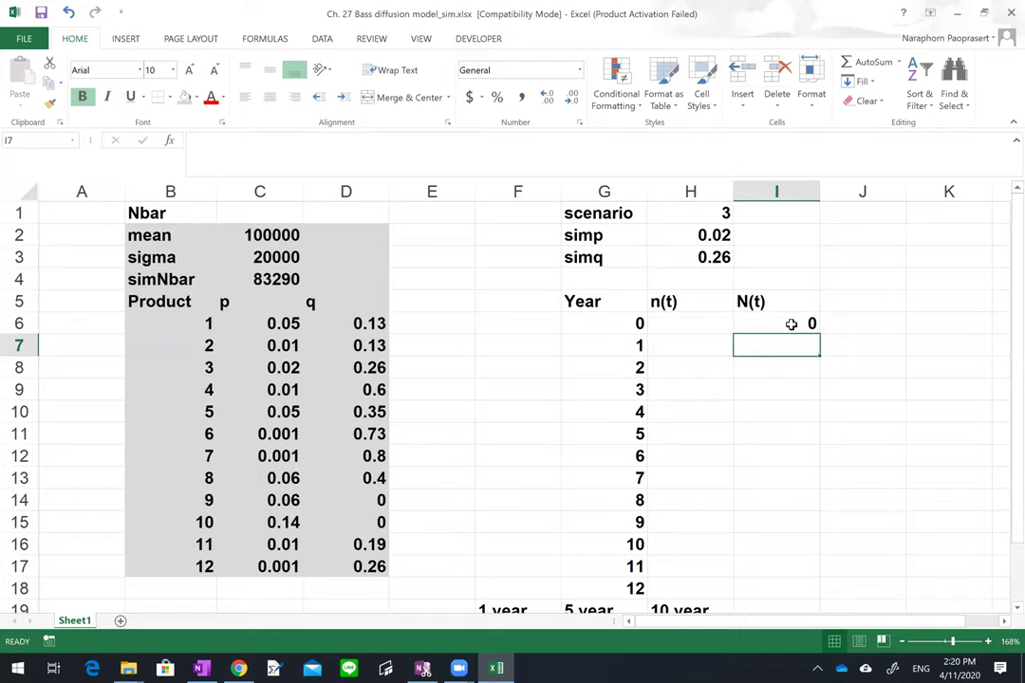
click(790, 324)
key(Return)
text(=sum)
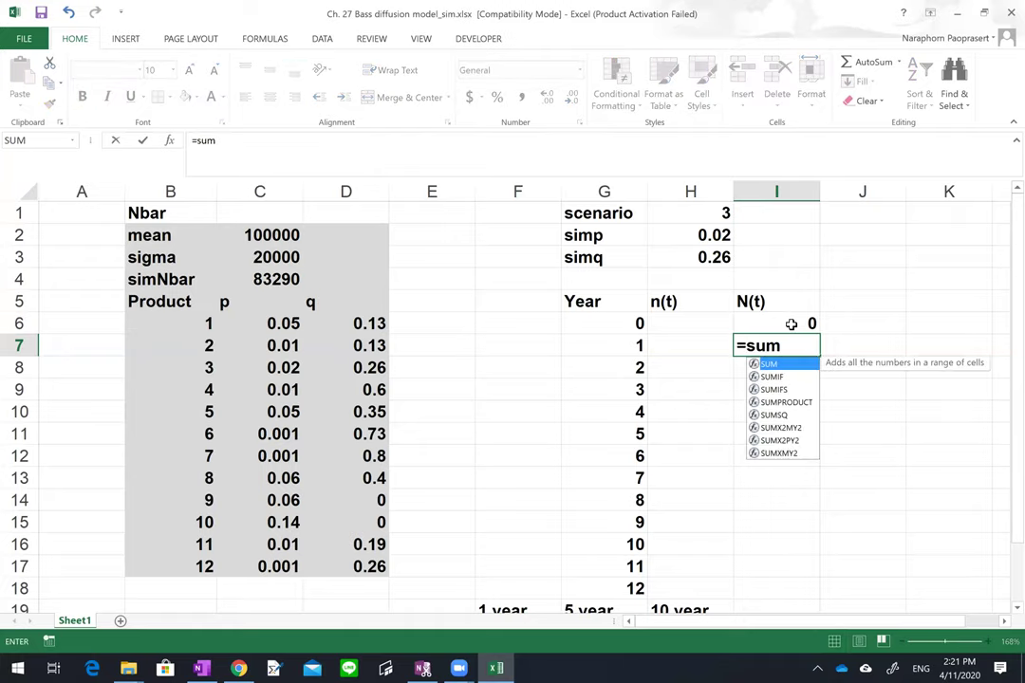
text(()
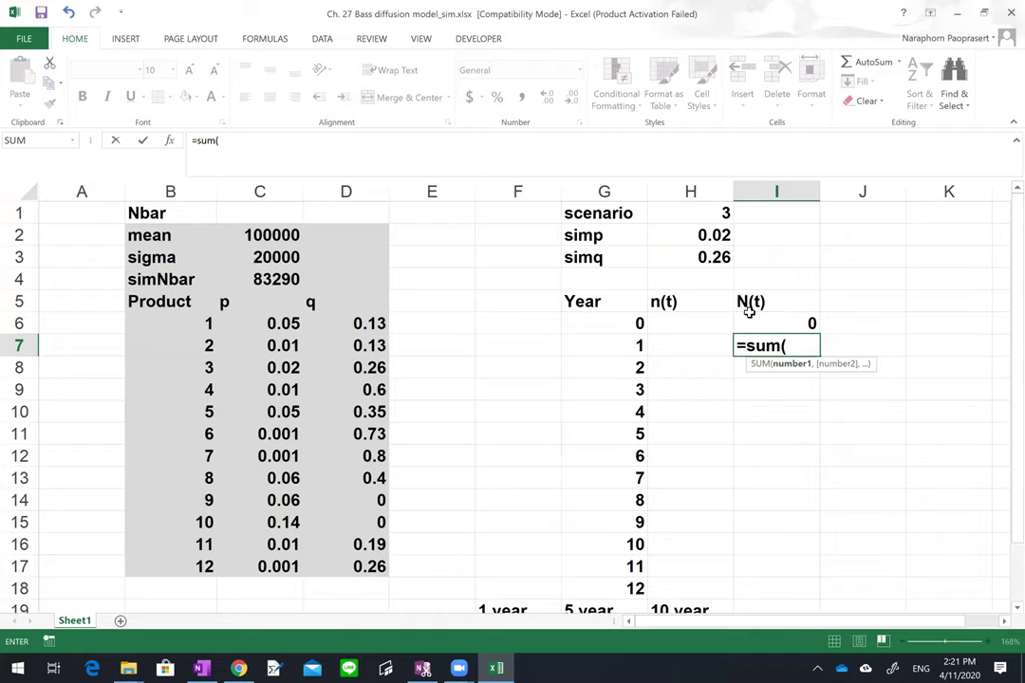
click(702, 321)
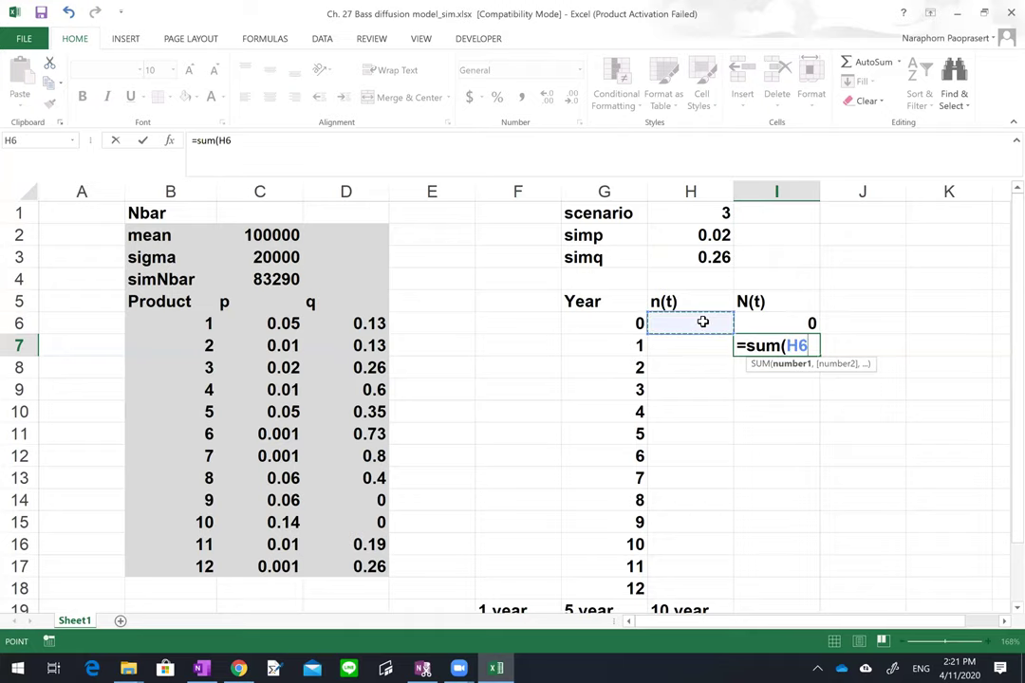
key(F4)
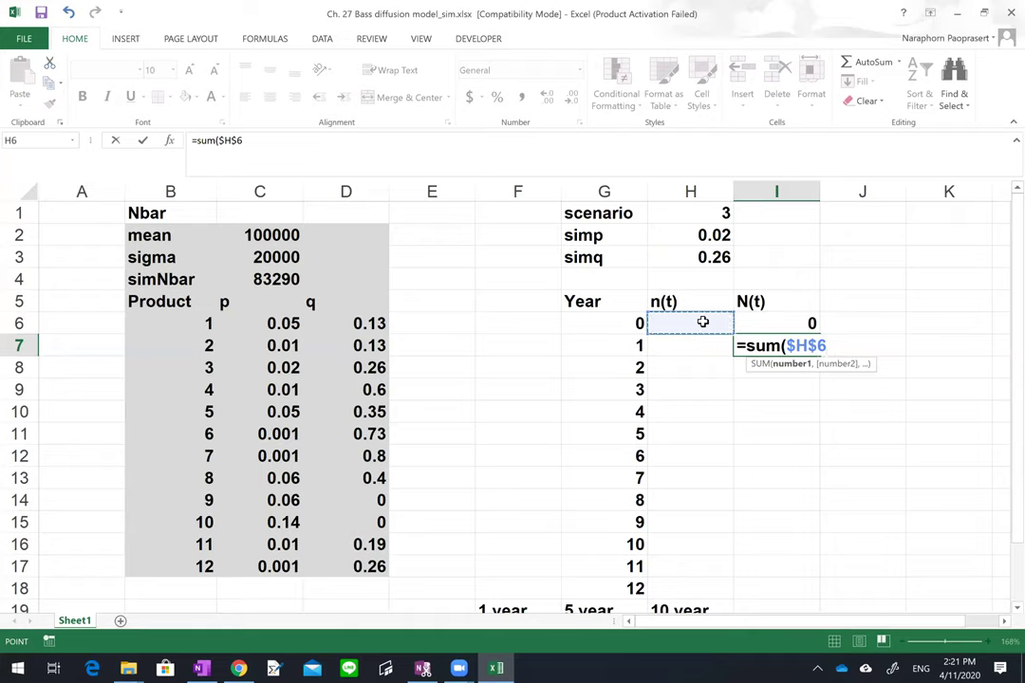
key(F4)
key(F4)
key(F4)
key(F8)
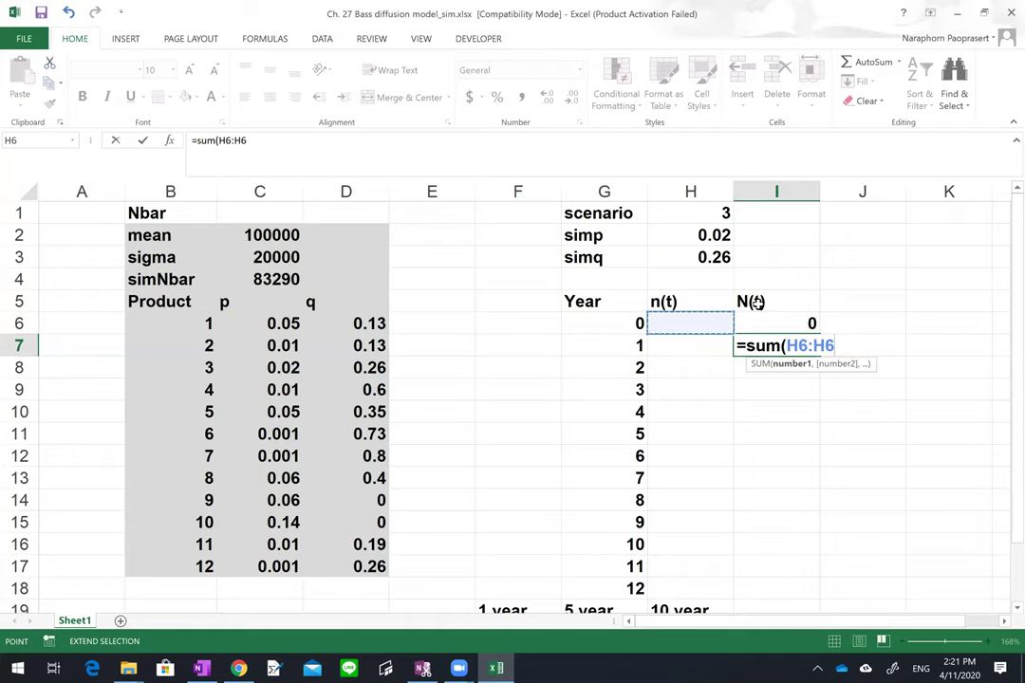
Anchor the start of the range and extend its end to complete I7 as =SUM($H$6:H7).
drag(835, 345, 792, 346)
click(792, 347)
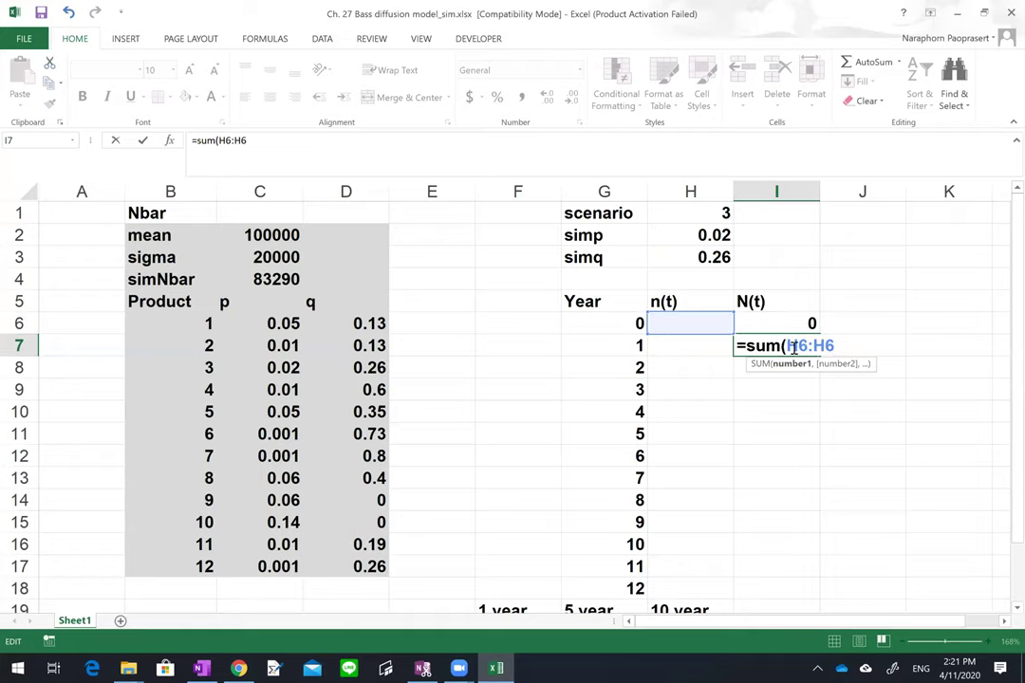
key(F4)
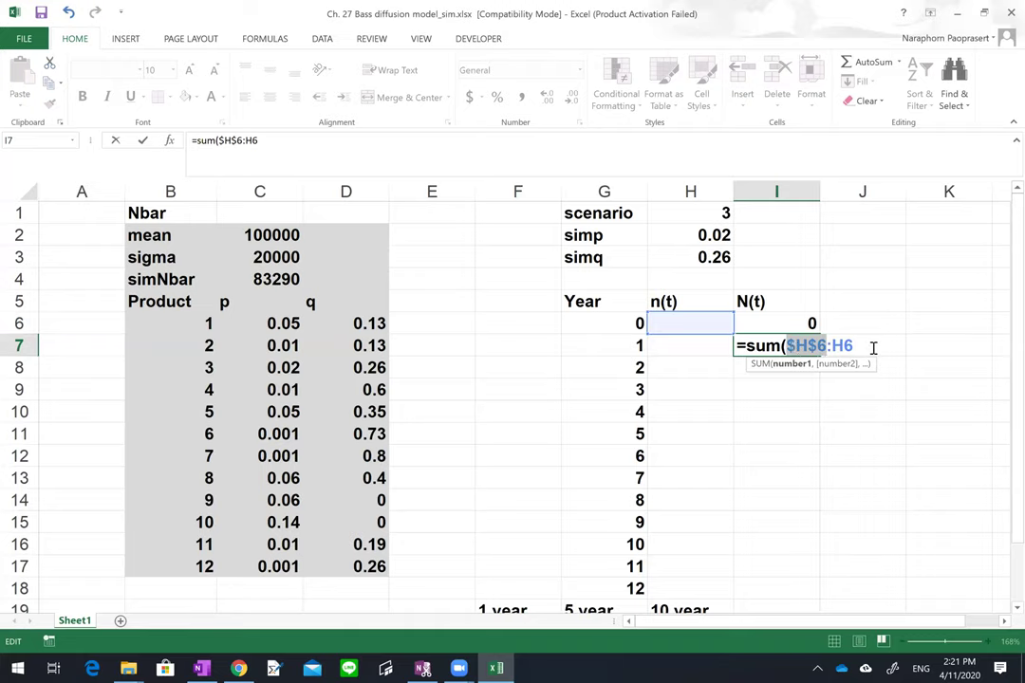
key(BackSpace)
text(7)
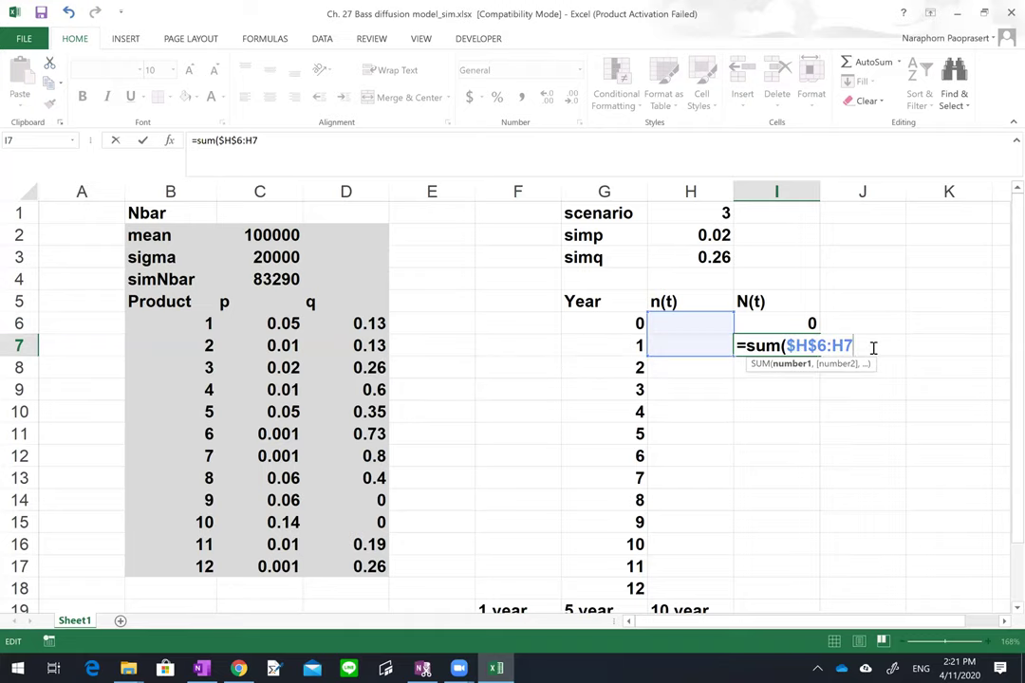
text())
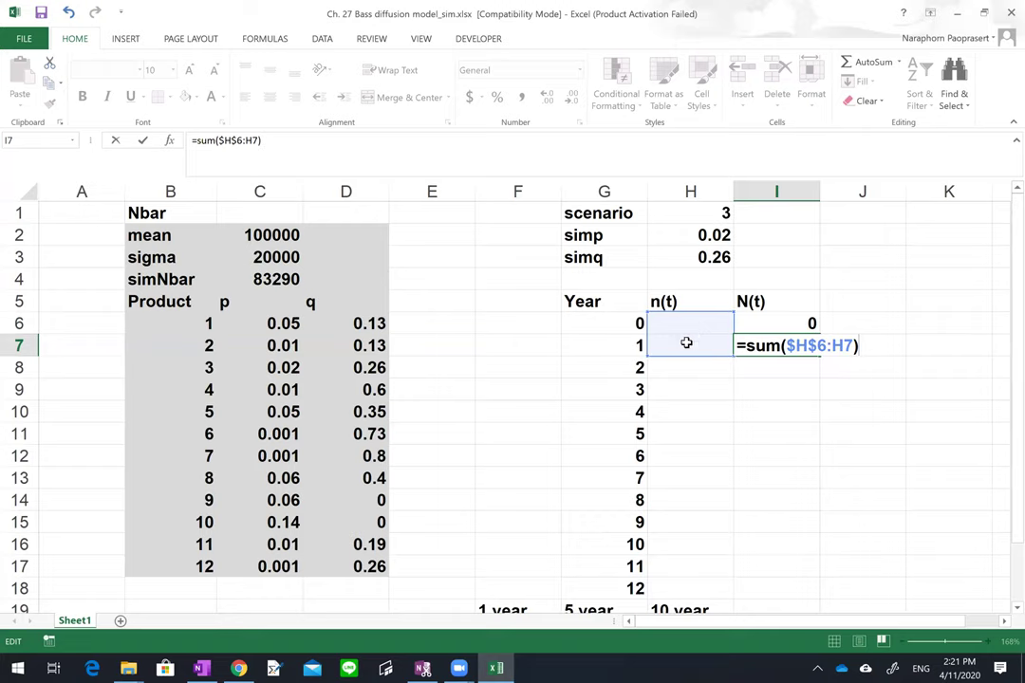
key(Return)
Copy the cumulative N(t) formula from I7 down to I18 for year 12 and inspect the copy in I8.
click(804, 345)
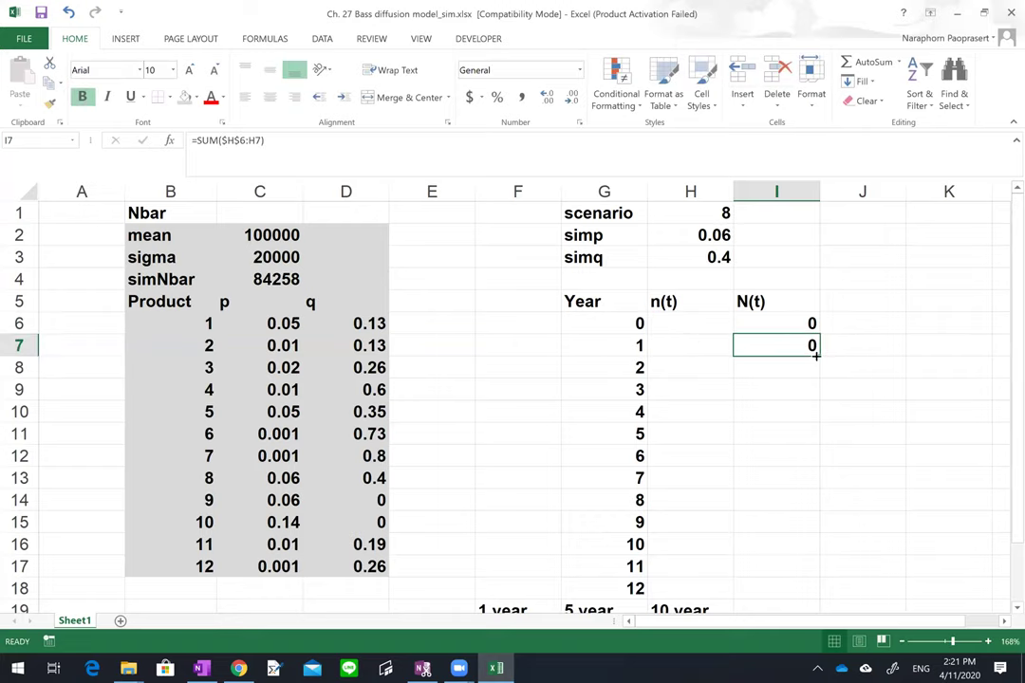
drag(816, 362, 796, 589)
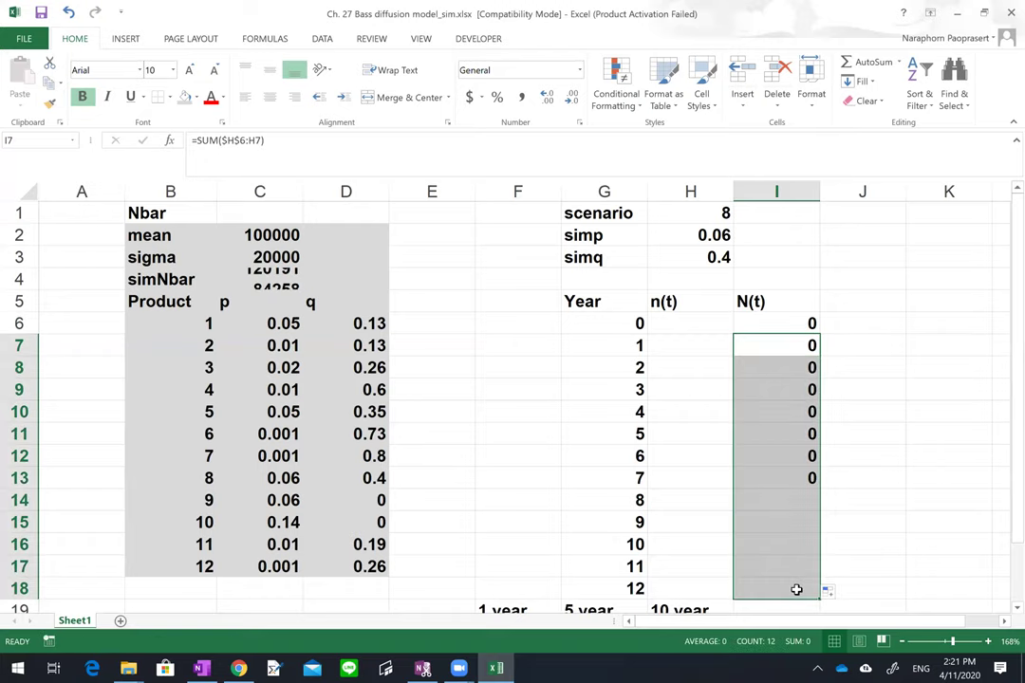
double_click(778, 367)
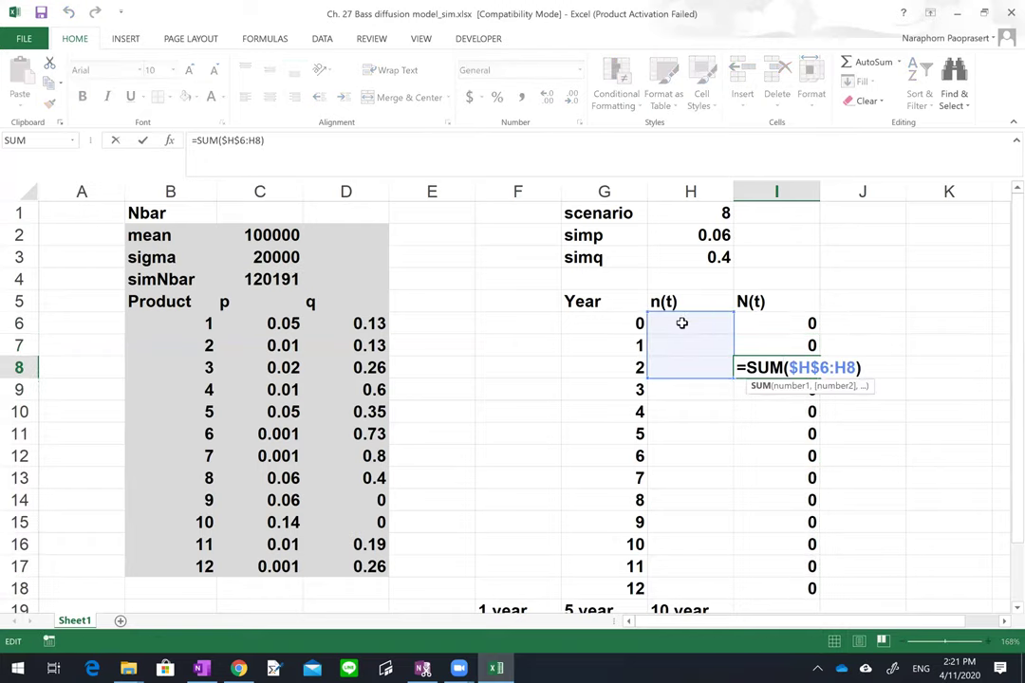
key(Return)
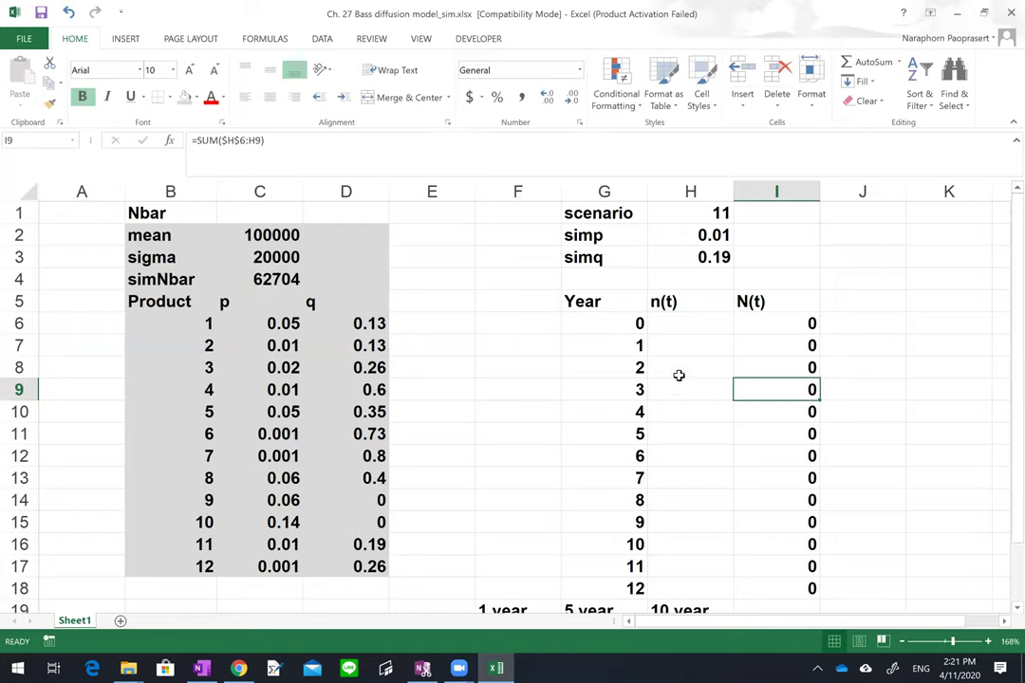
Inspect the range referenced by the copied cumulative N(t) formula in I14 for year 8.
double_click(775, 500)
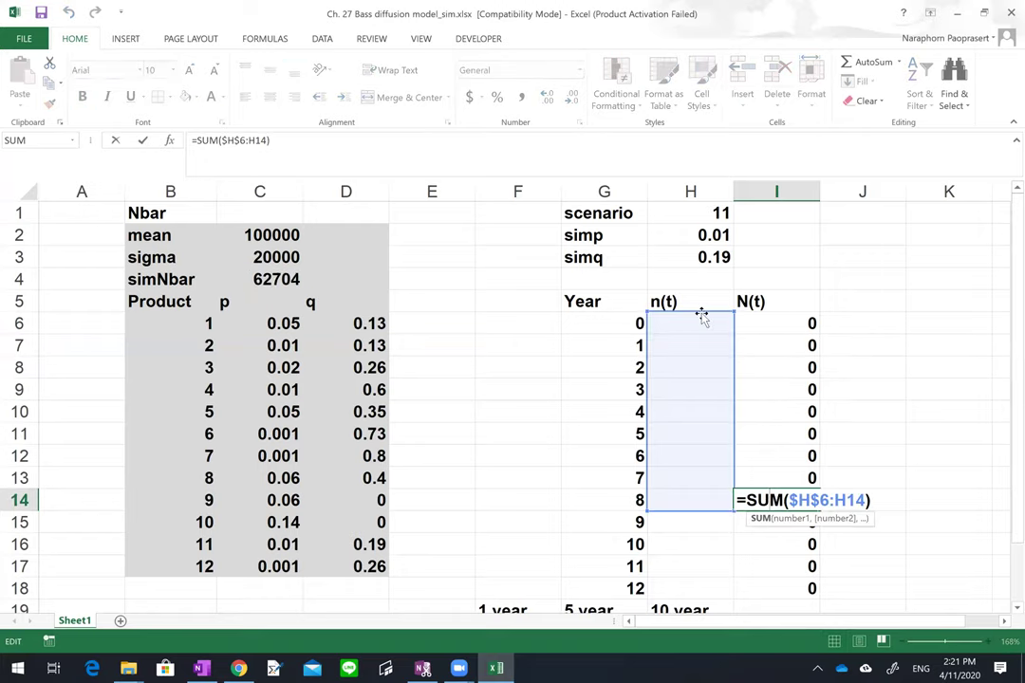
key(Return)
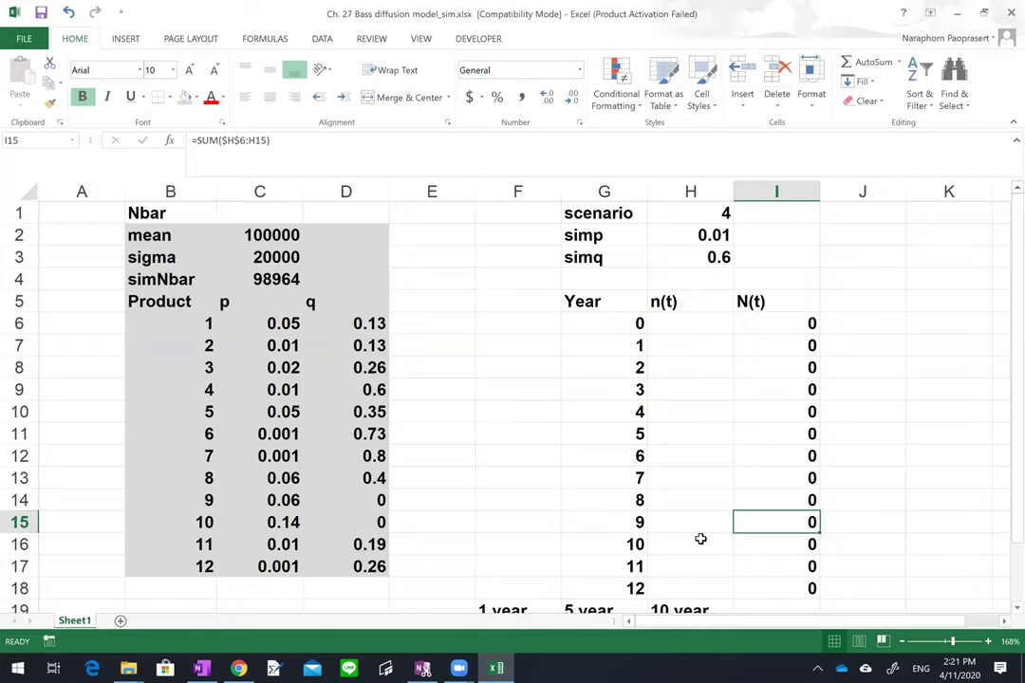
Begin the year 1 n(t) formula in H7 as =simp*(simNbar-I6, using the previous year's cumulative N(t).
click(688, 347)
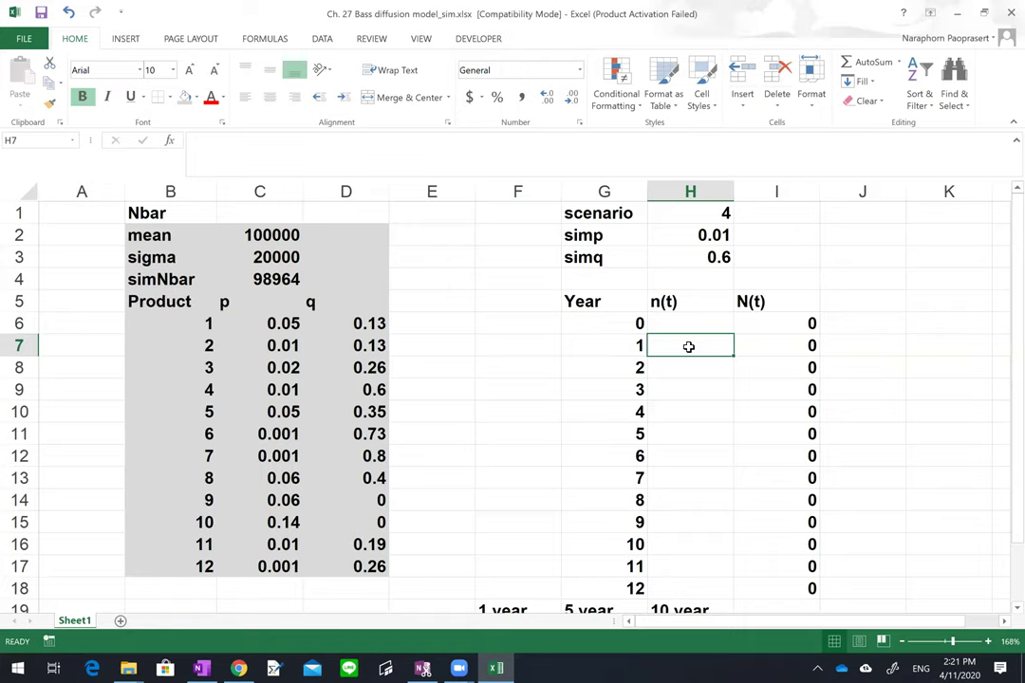
text(=)
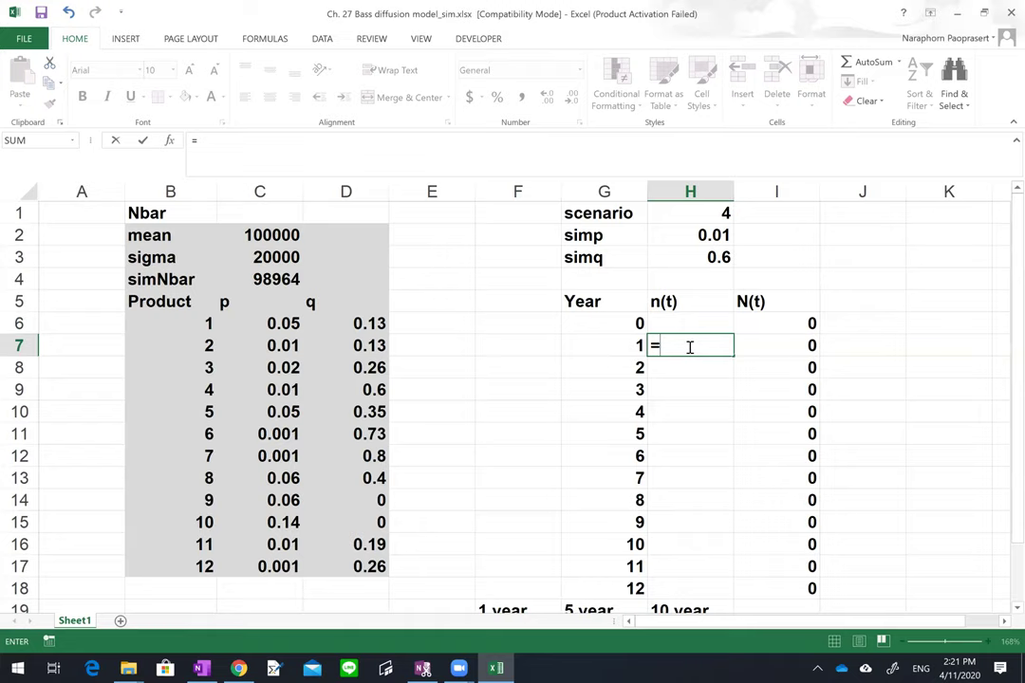
text(simp)
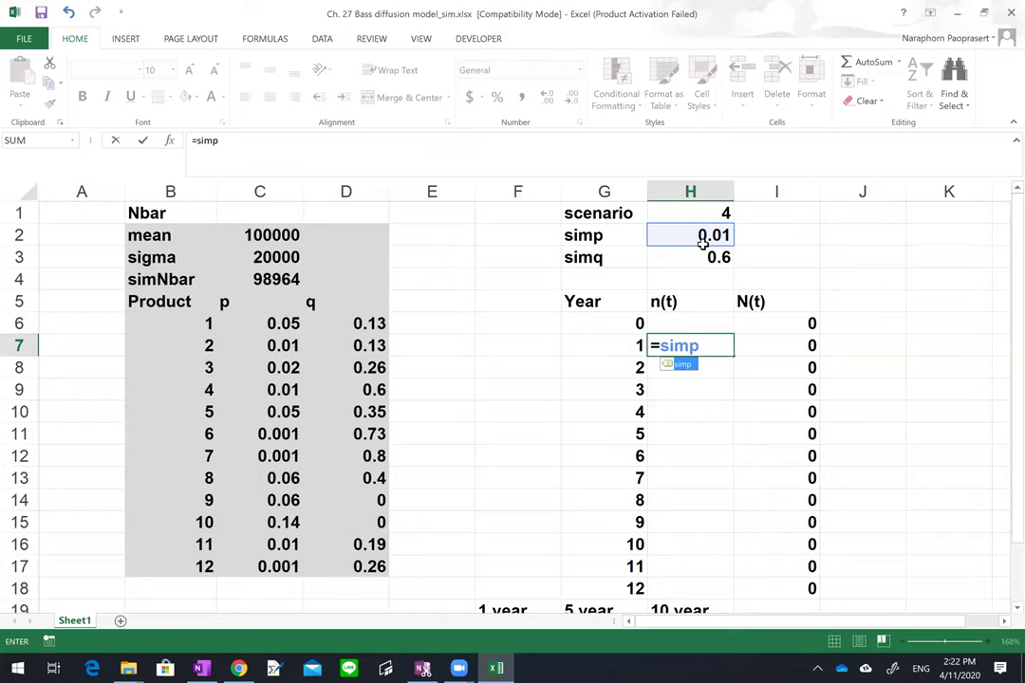
text(*(simNbar)
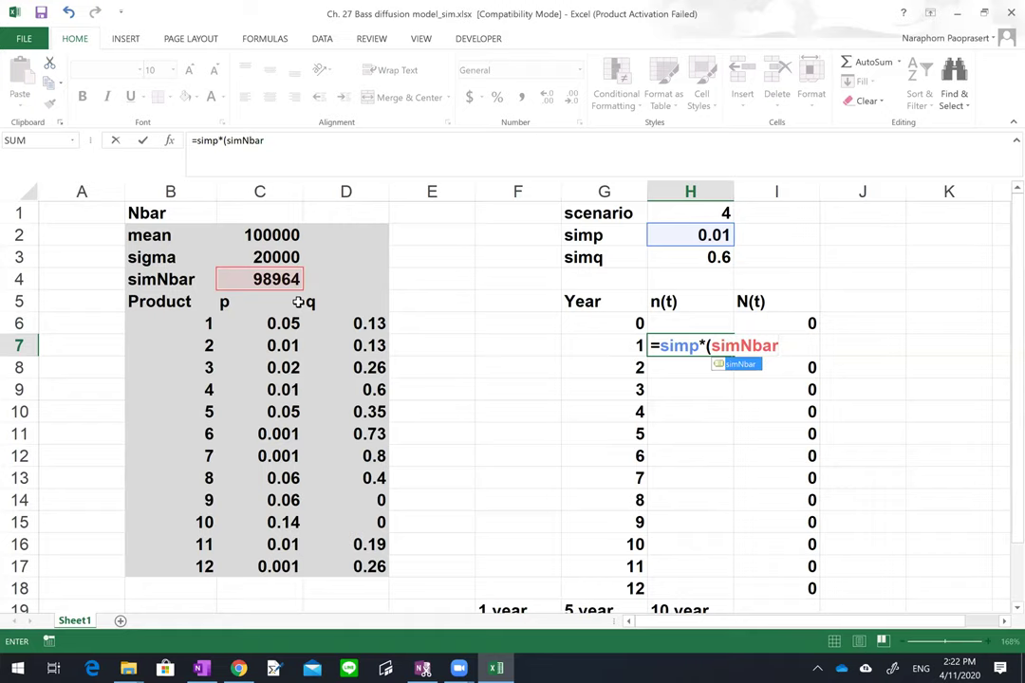
text(-)
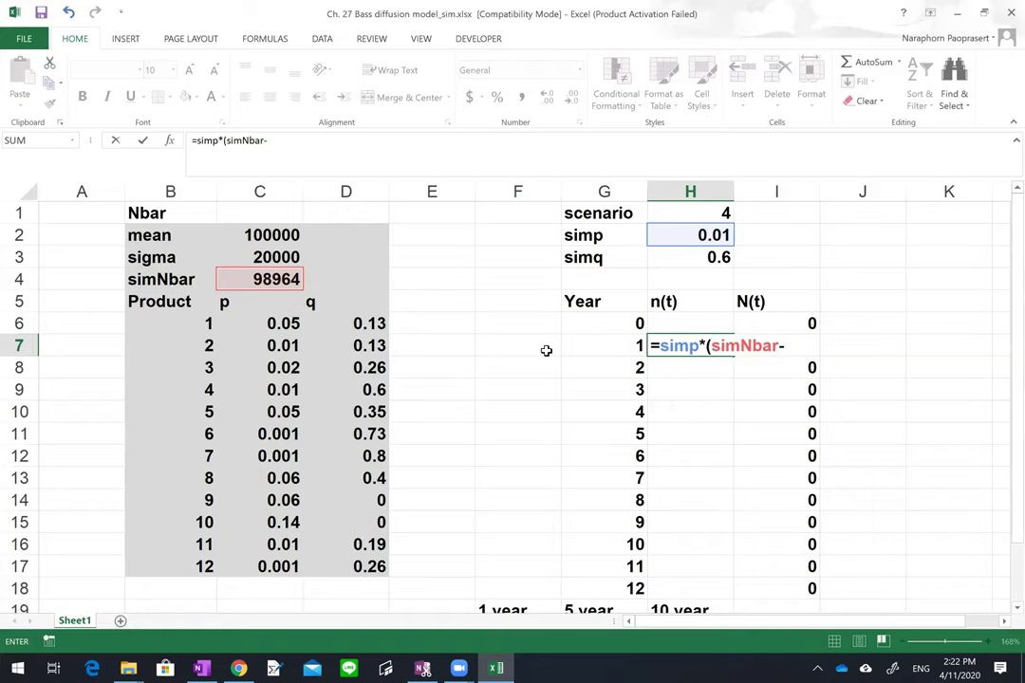
click(847, 351)
key(Left)
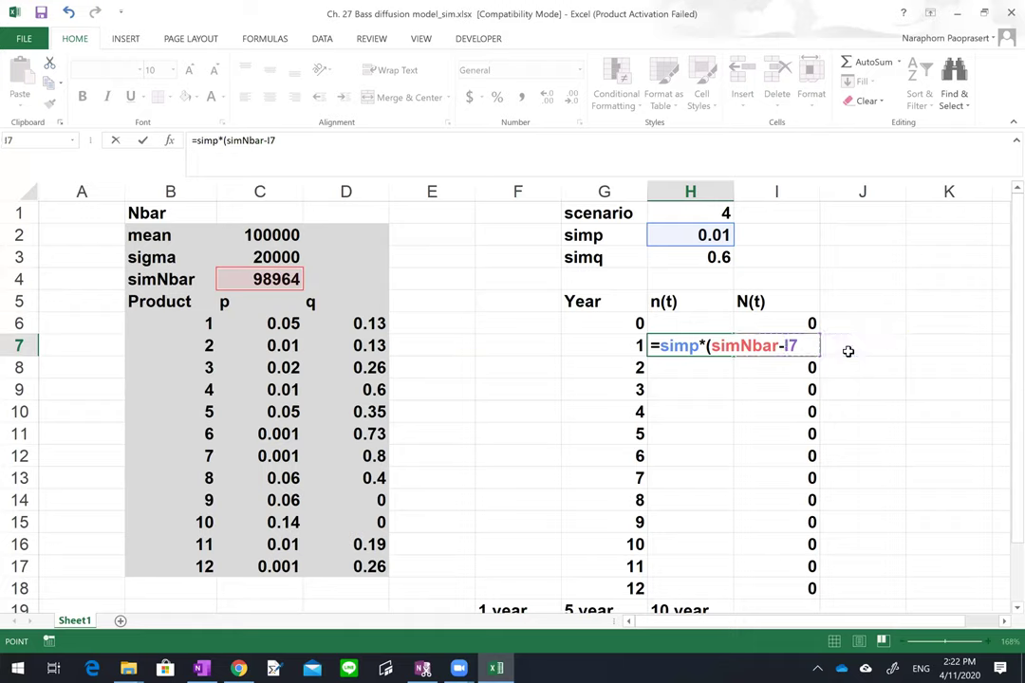
key(Up)
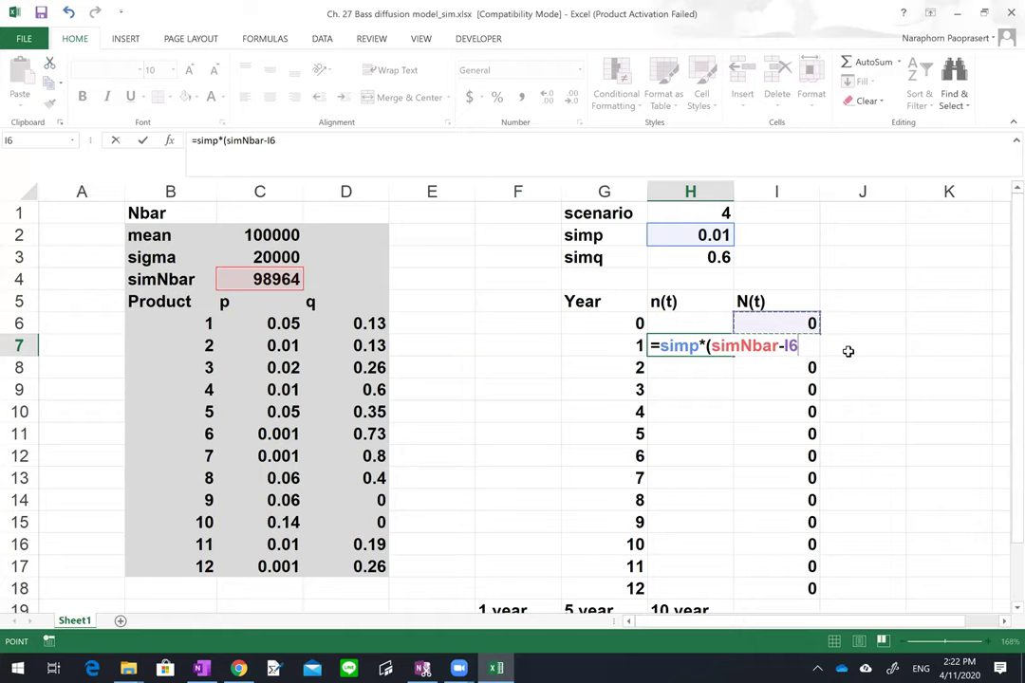
Complete the formula in H7 as =simp*(simNbar-I6)+simq*I6*(simNbar-I6)/simNbar.
text()+simq)
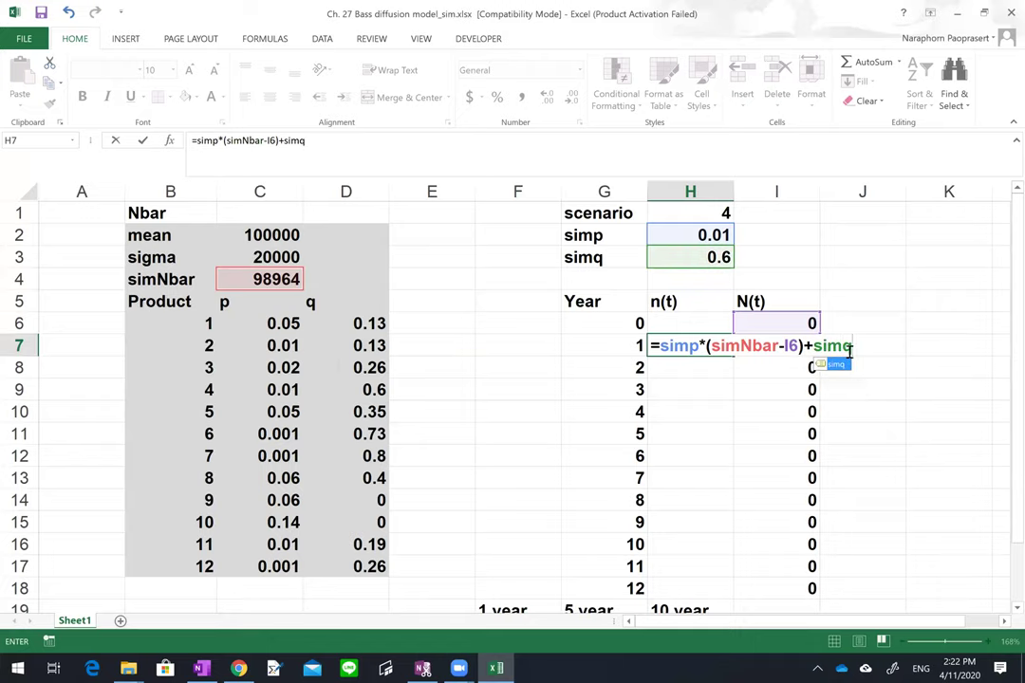
text(*)
click(790, 323)
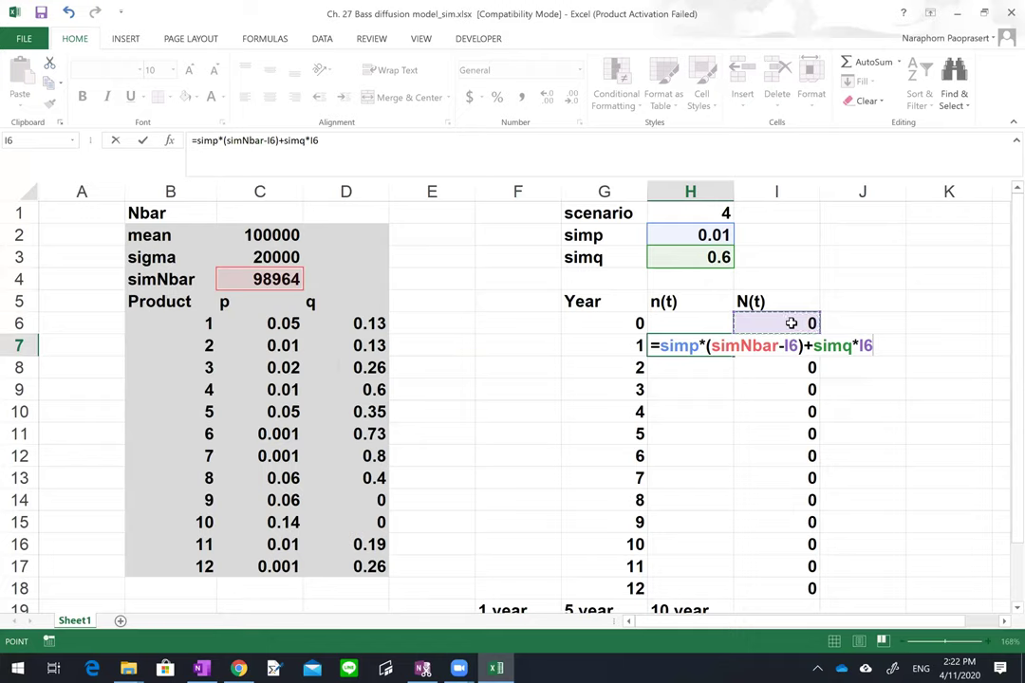
text(*(simN)
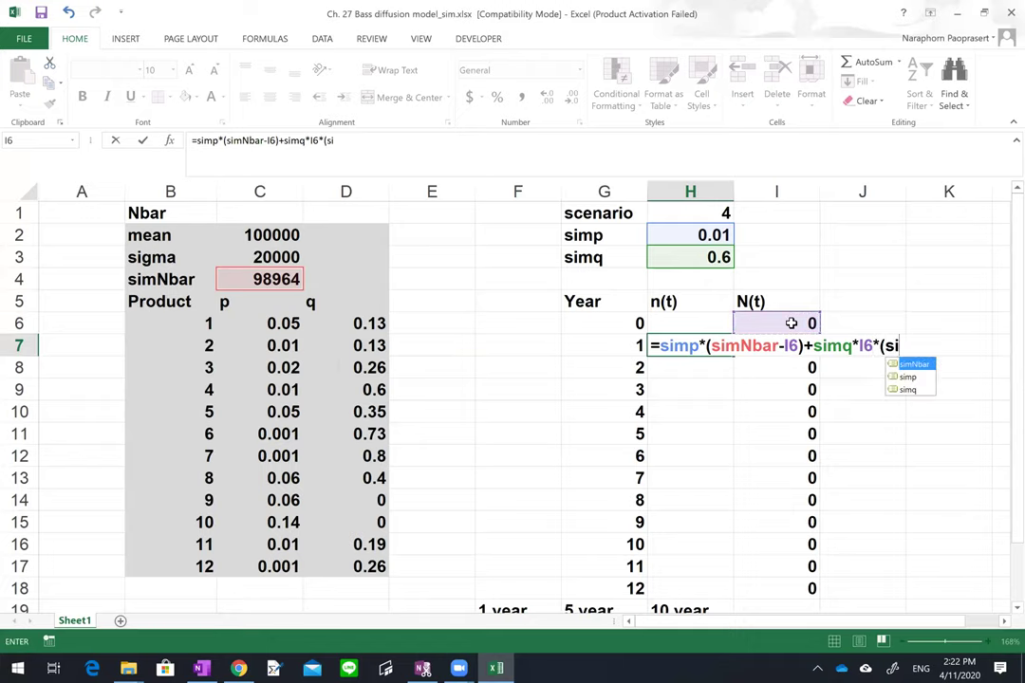
text(bar)
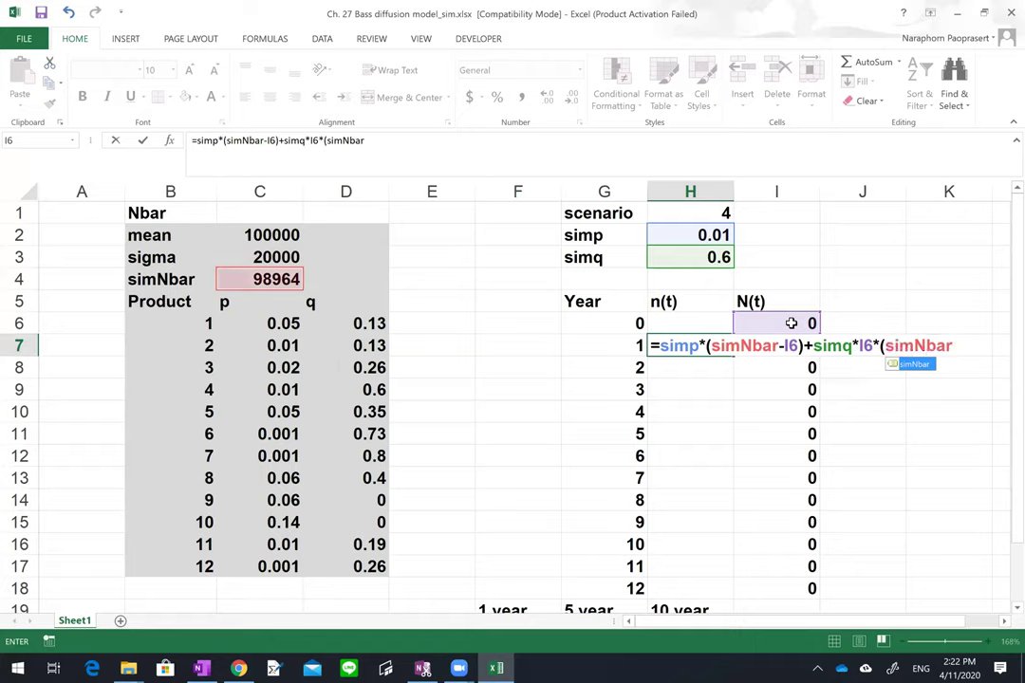
text(-)
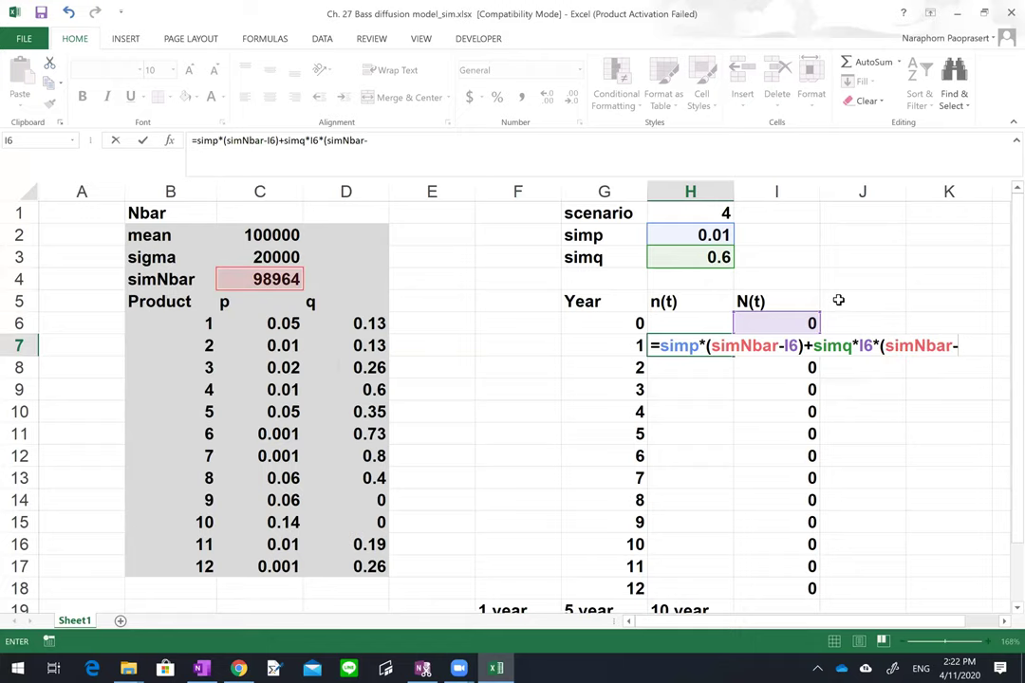
click(782, 319)
text())
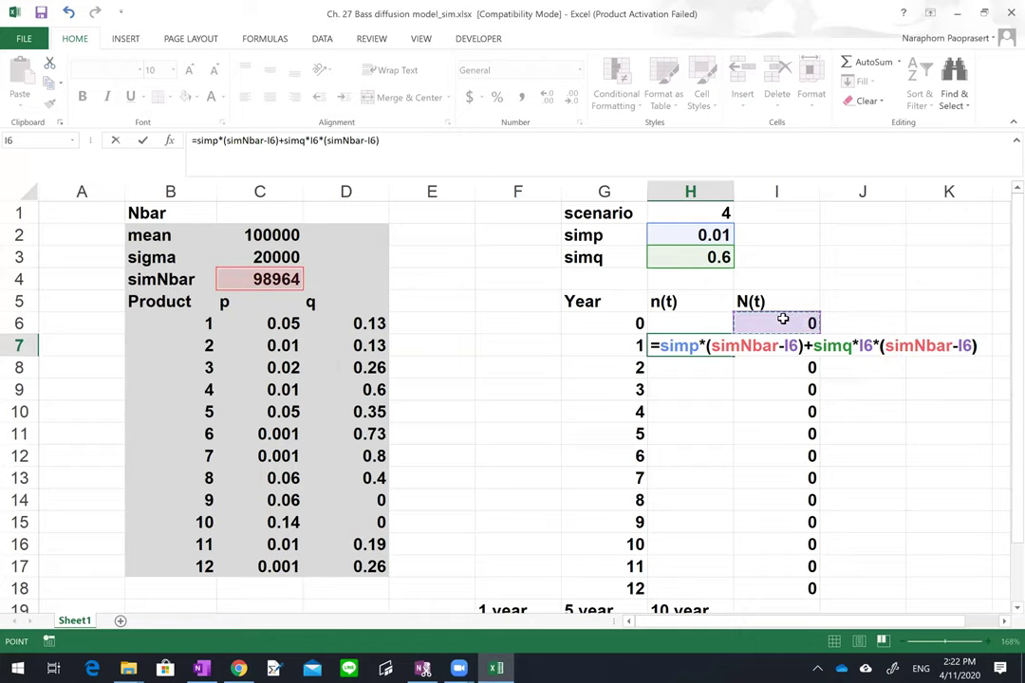
text(/)
text(simNbar)
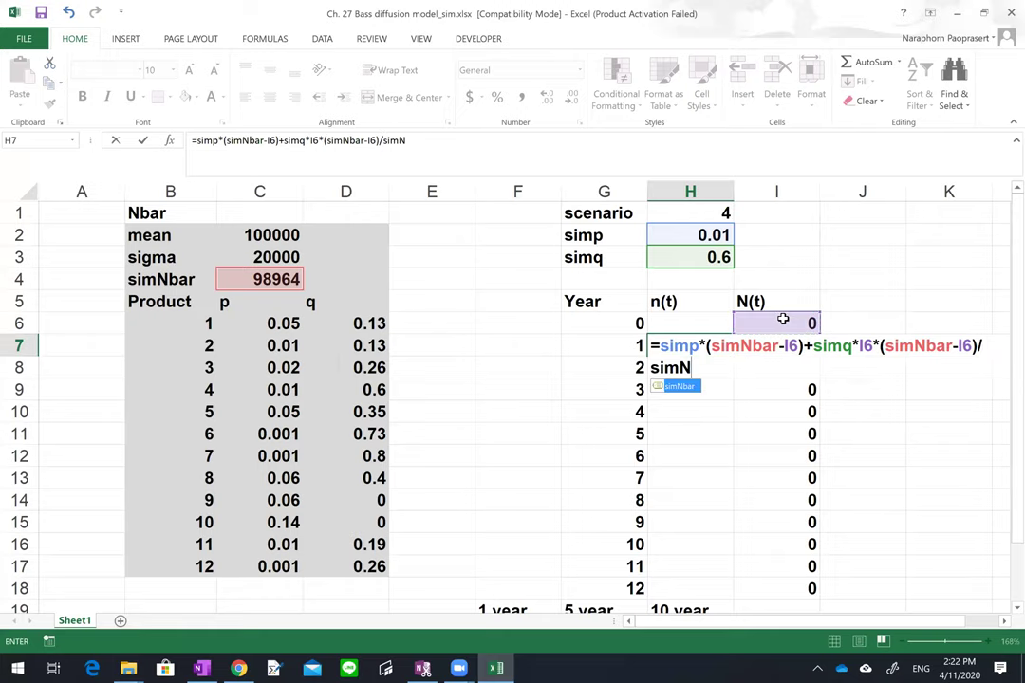
key(Return)
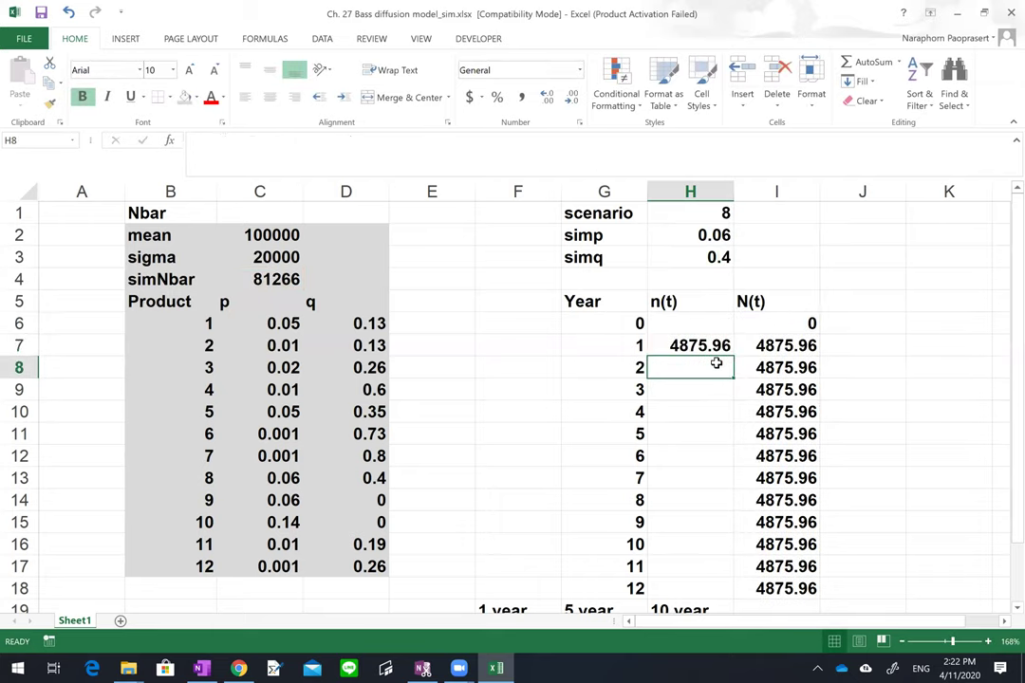
Copy the n(t) formula from H7 down to H18 for year 12.
click(698, 348)
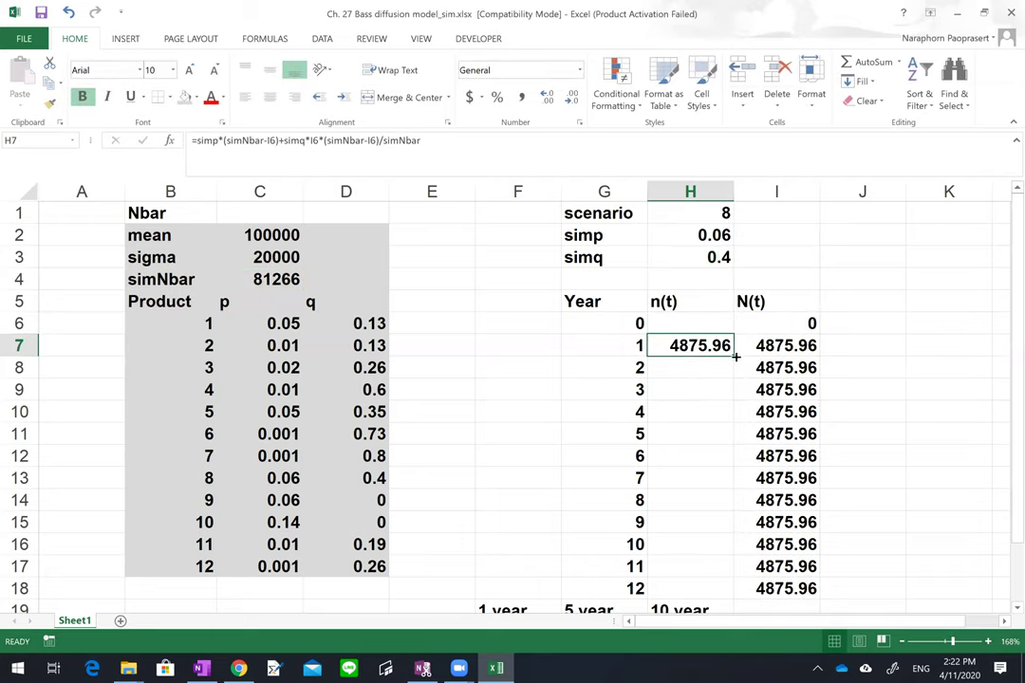
drag(735, 356, 688, 599)
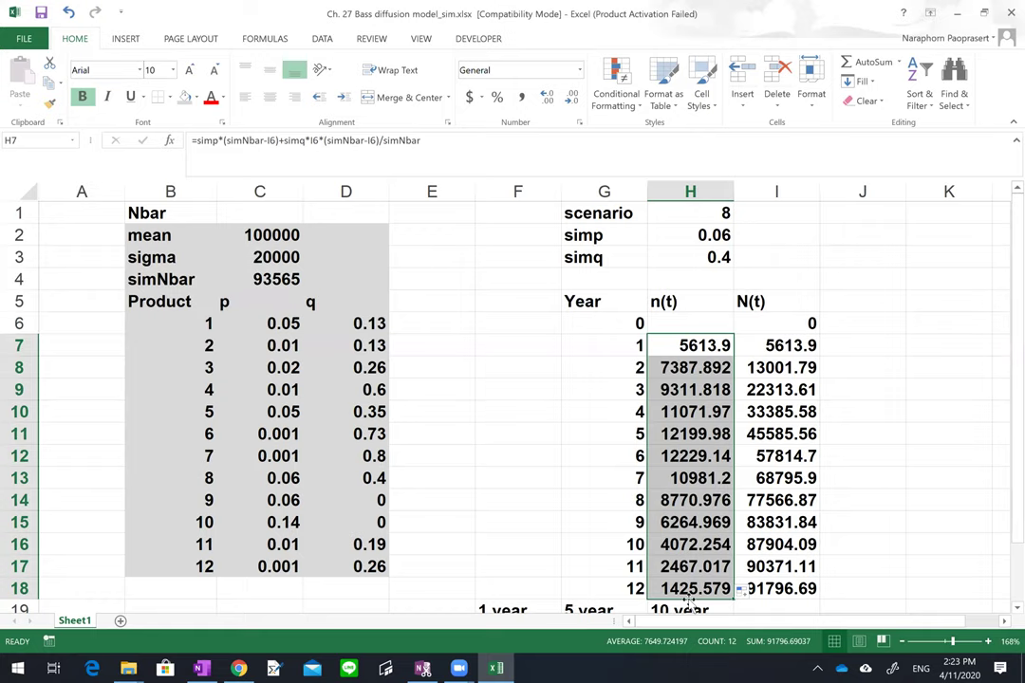
Link F22, under the 1 year heading, to the year 1 cumulative N(t) with =I7.
scroll(688, 601, down, 3)
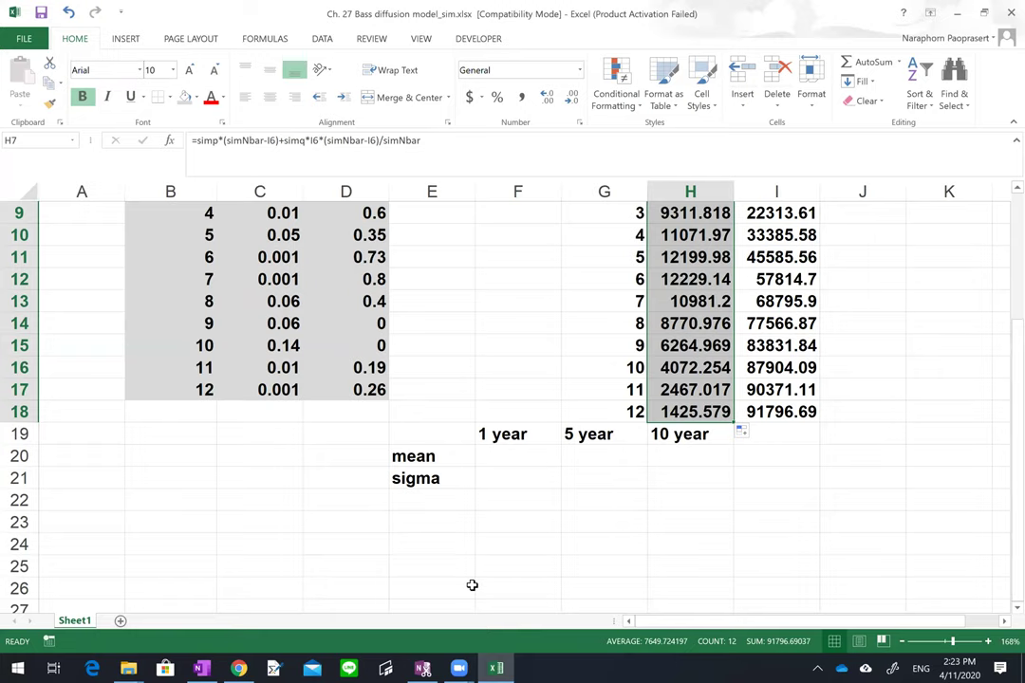
click(520, 496)
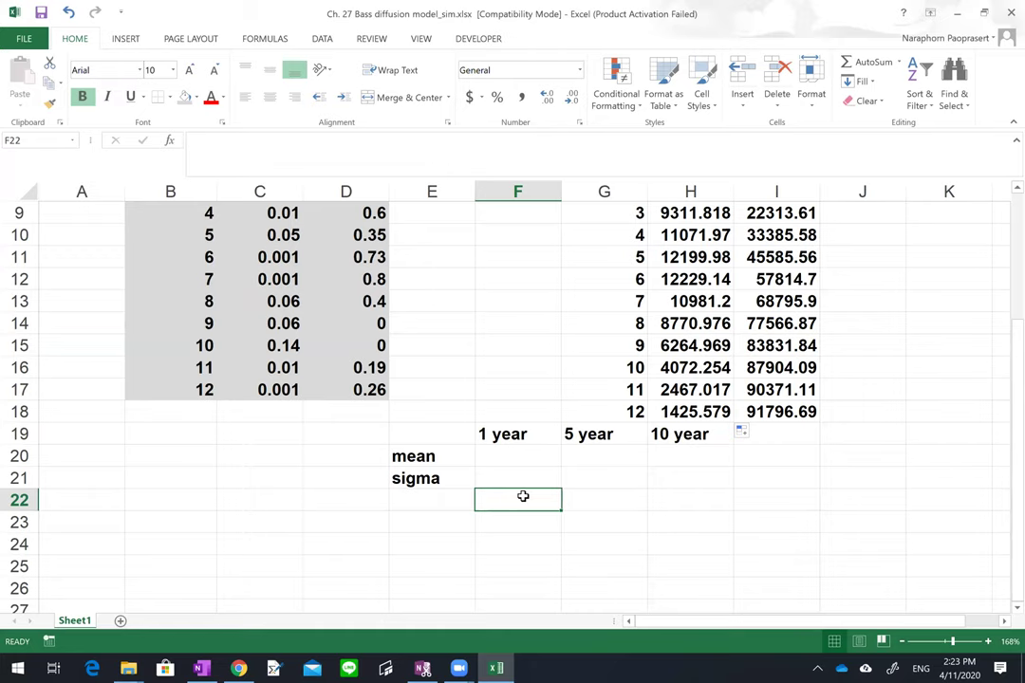
text(=)
scroll(522, 496, up, 1)
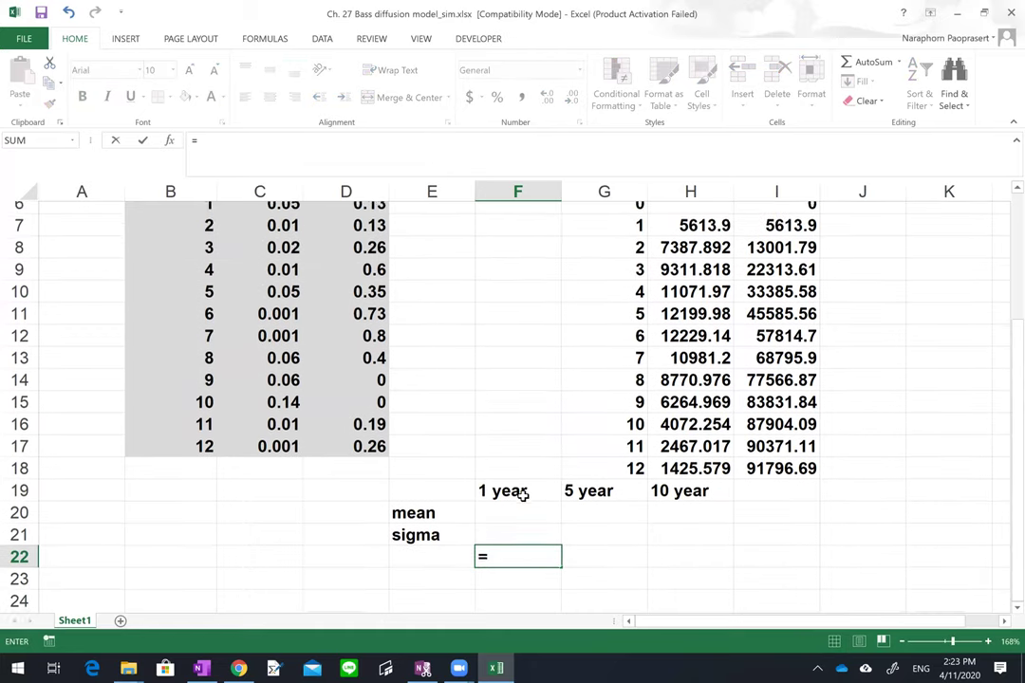
scroll(522, 494, up, 1)
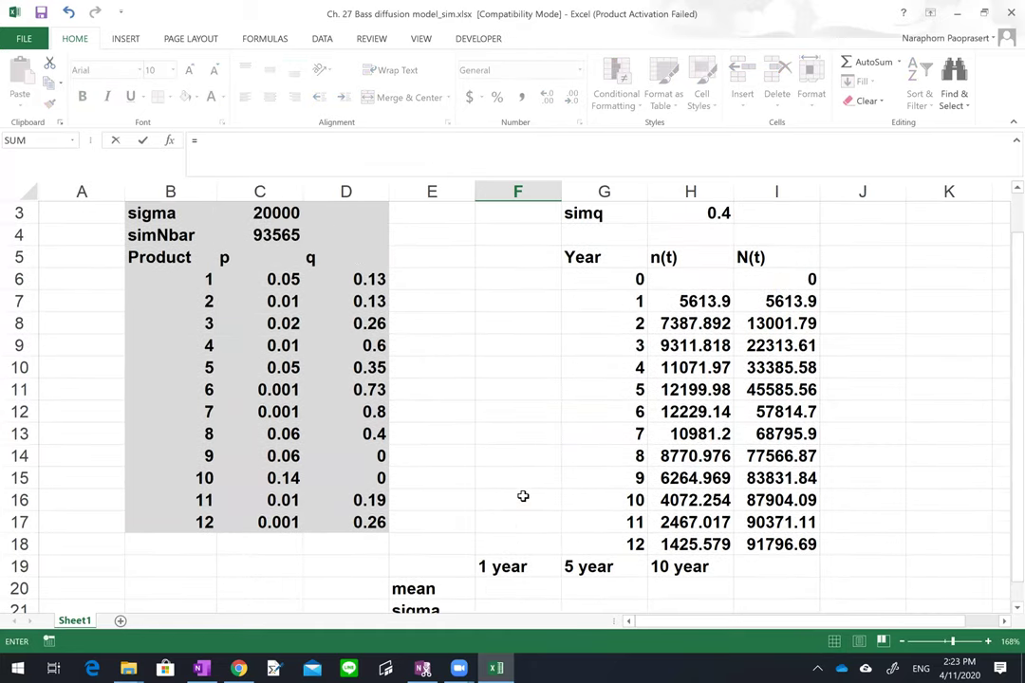
key(Right)
key(Right)
key(Right)
key(Up)
key(Up)
key(Up)
key(Up)
key(Up)
key(Up)
key(Up)
key(Up)
key(Up)
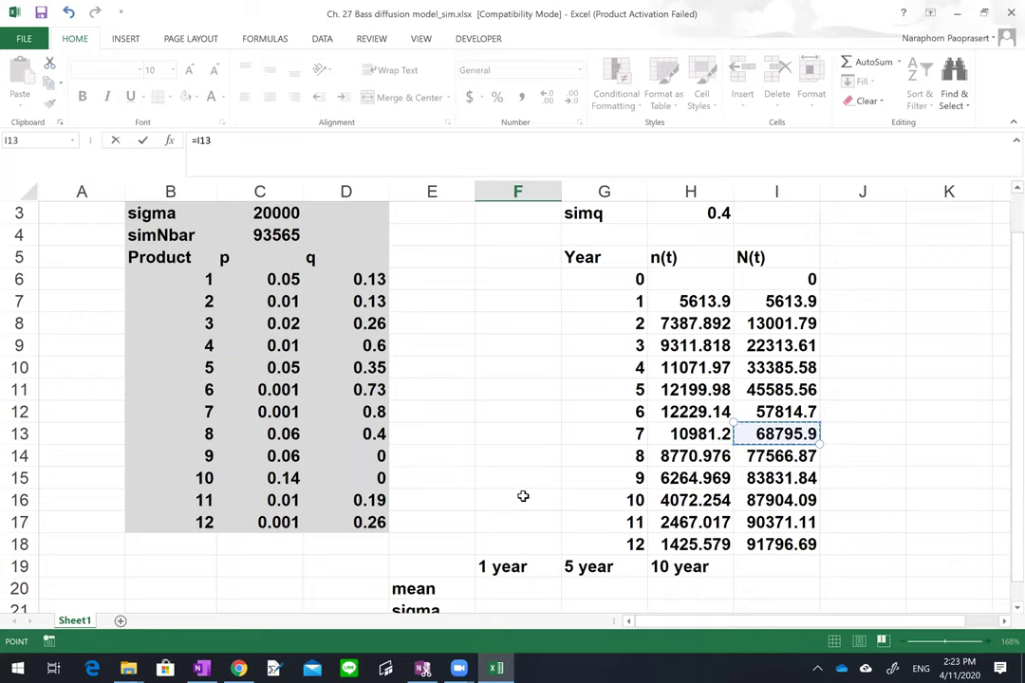
key(Up)
key(Up)
key(Up)
key(Up)
key(Up)
key(Up)
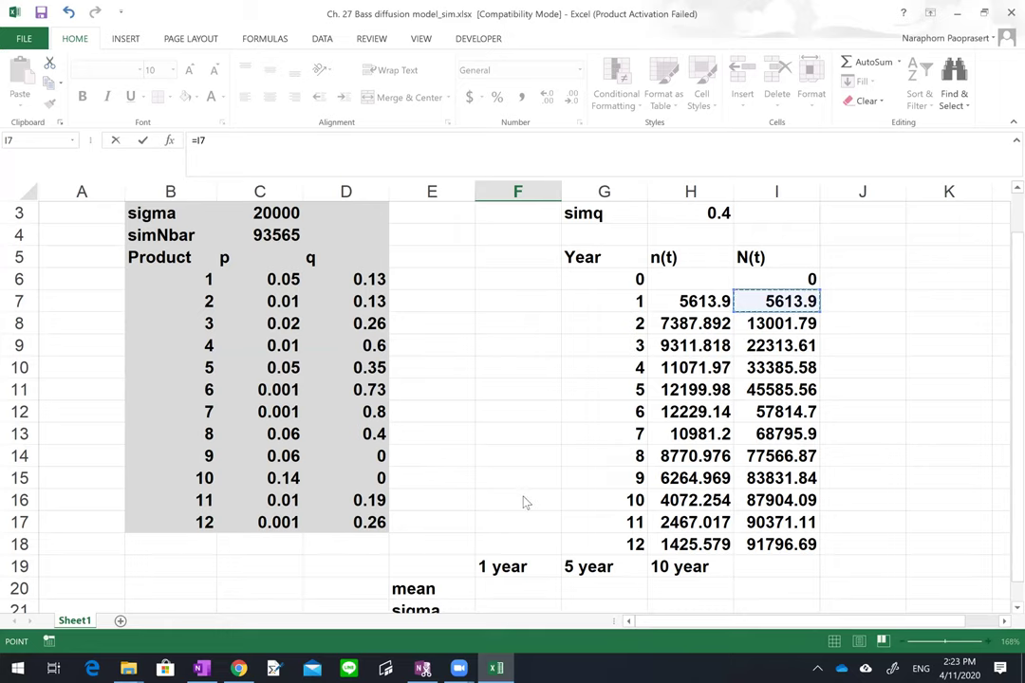
key(Return)
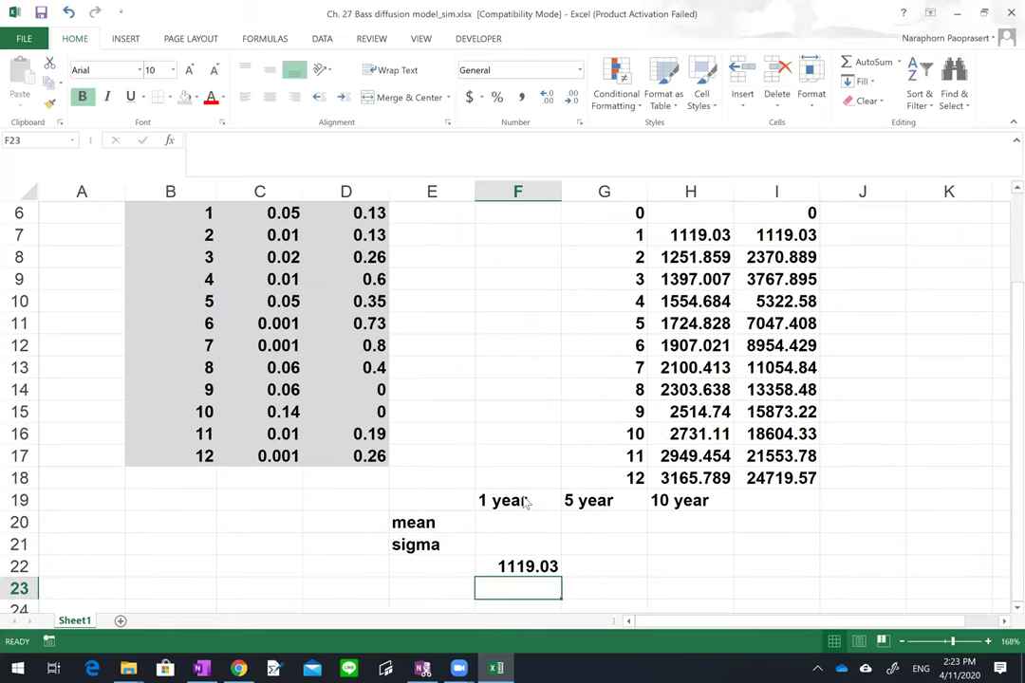
Link G22, under the 5 year heading, to the year 5 cumulative N(t) with =I11.
key(Up)
key(Right)
text(=)
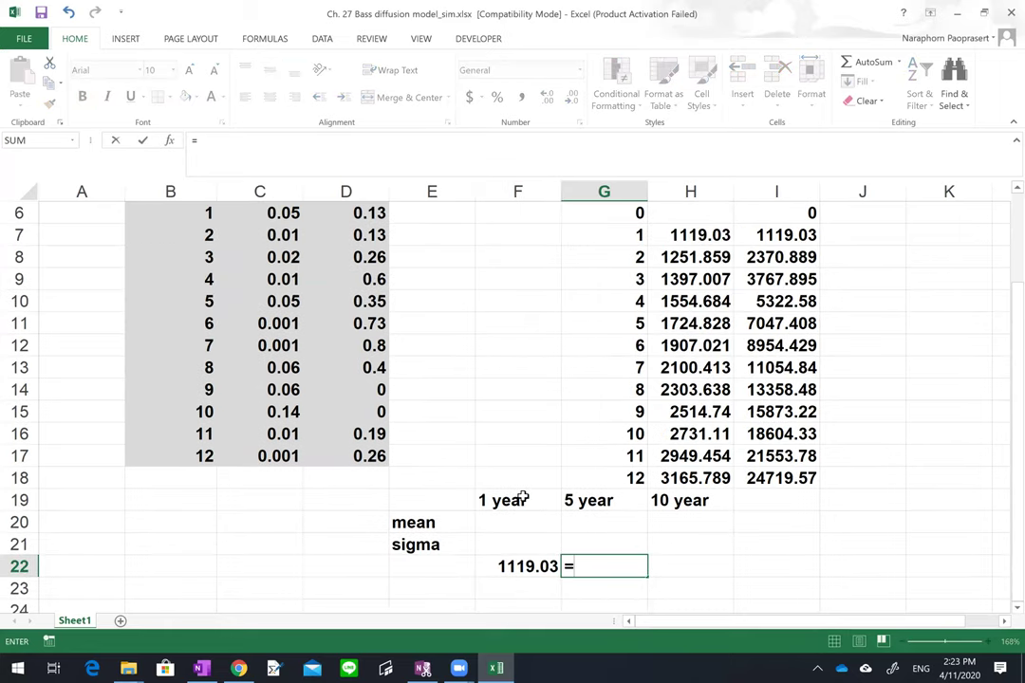
key(Up)
key(Up)
key(Up)
key(Up)
key(Up)
key(Up)
key(Up)
key(Up)
key(Up)
key(Up)
key(Up)
key(Right)
key(Right)
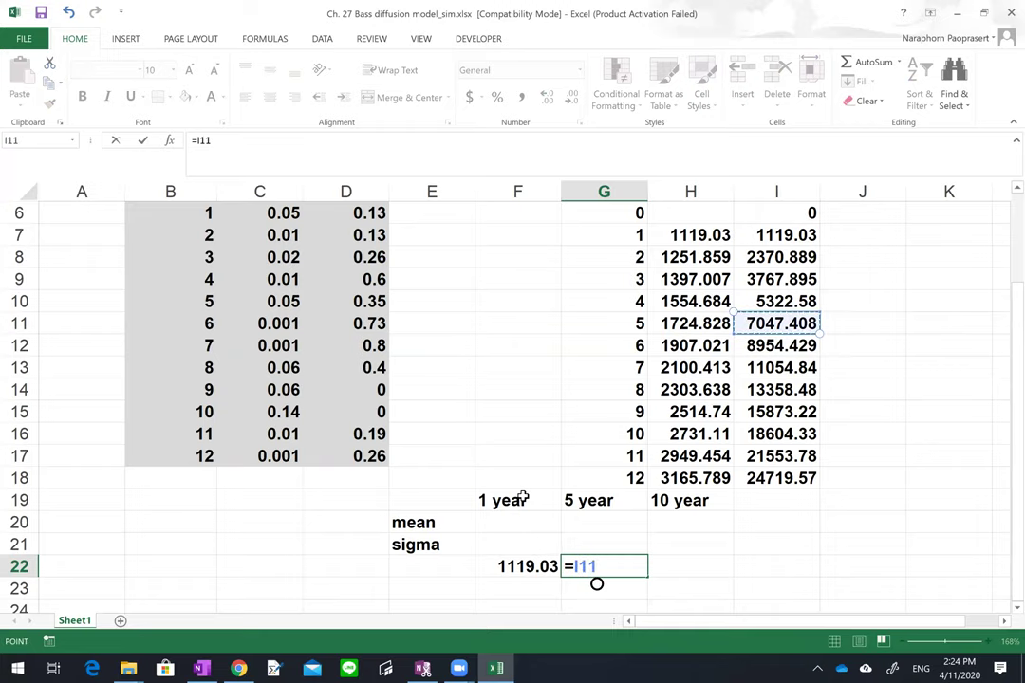
key(Return)
Link H22, under the 10 year heading, to the year 10 cumulative N(t) with =I16.
key(Up)
key(Right)
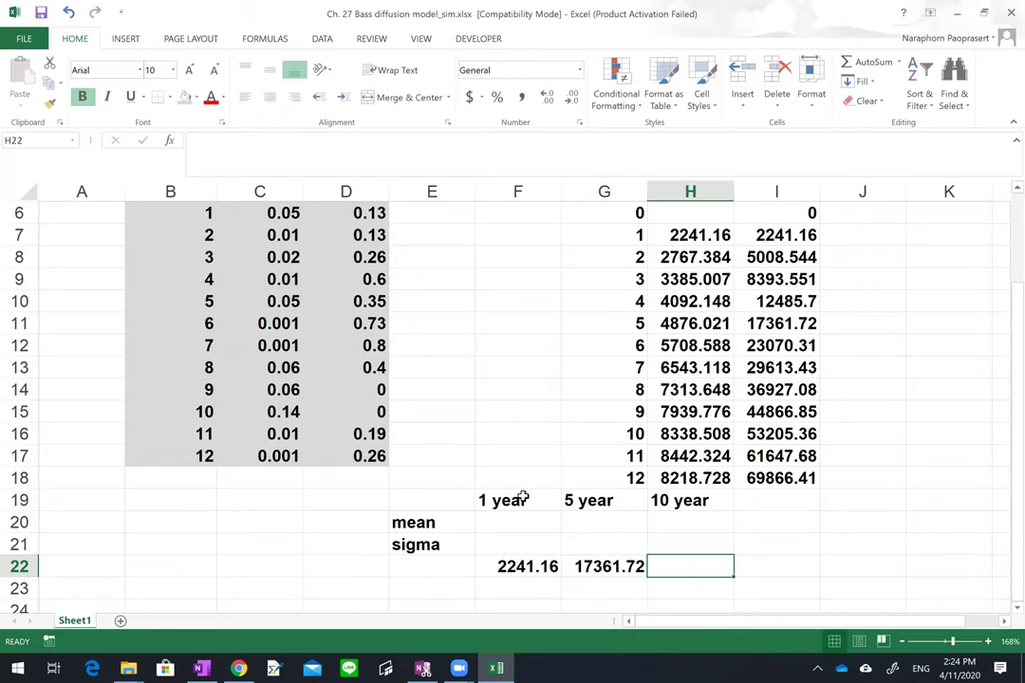
text(=)
click(786, 435)
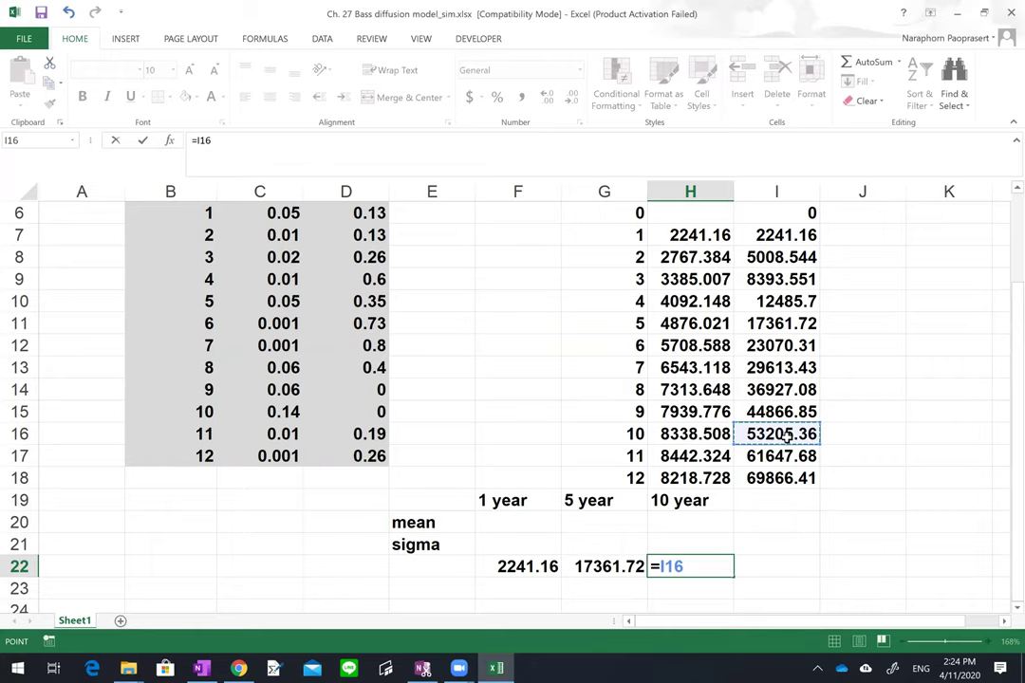
key(Return)
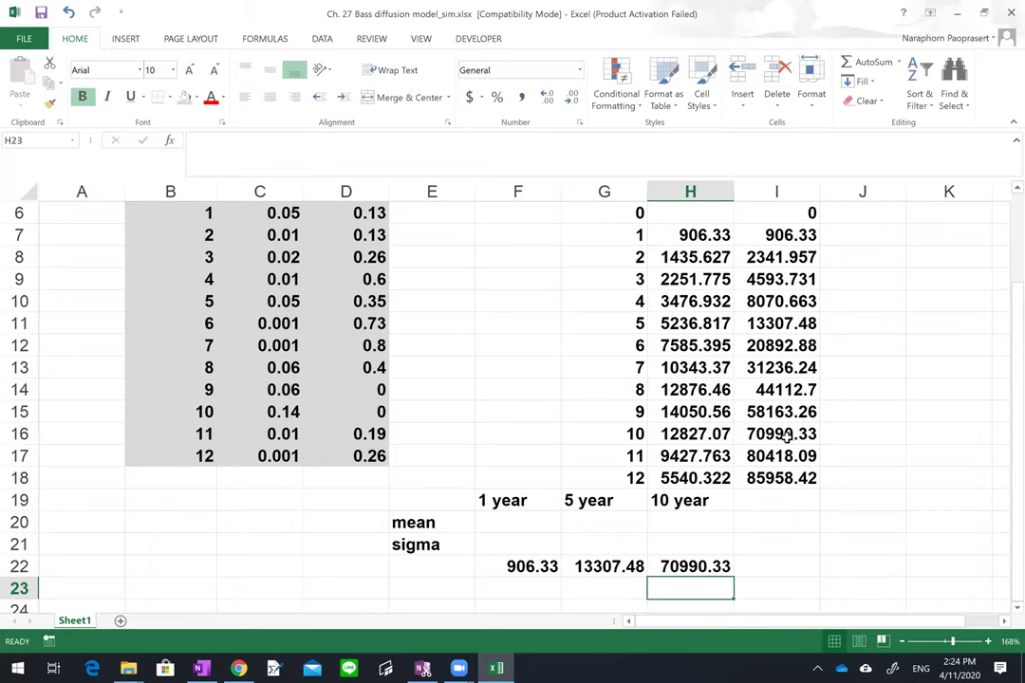
Select the range E22:H1022, starting at the blank cell beside the linked 1, 5 and 10 year values.
key(Up)
key(Left)
key(Left)
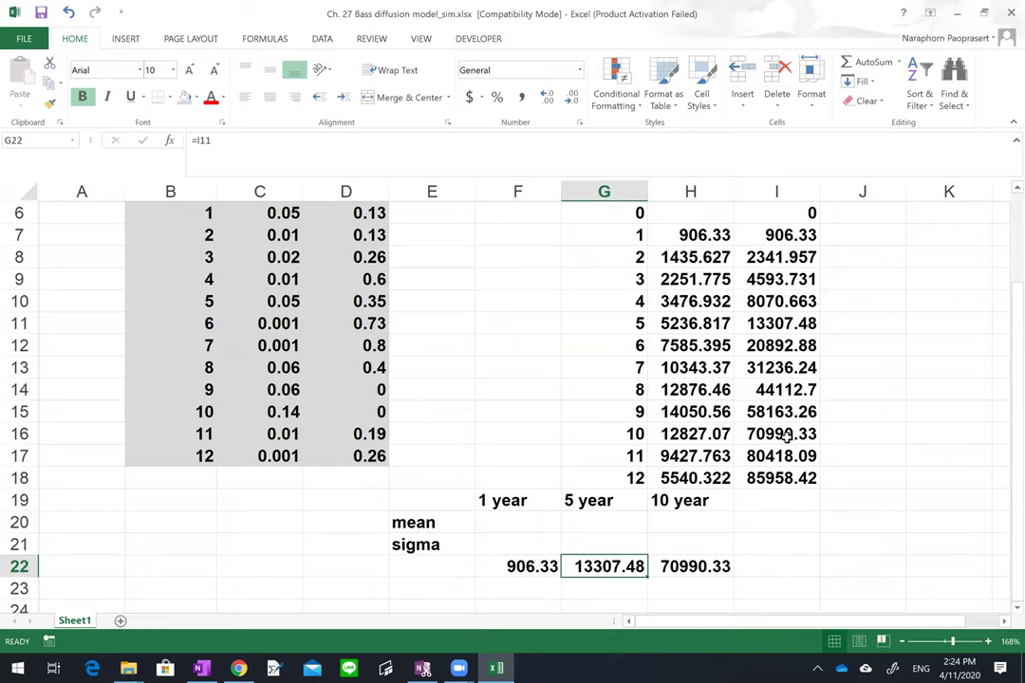
key(Right)
key(Left)
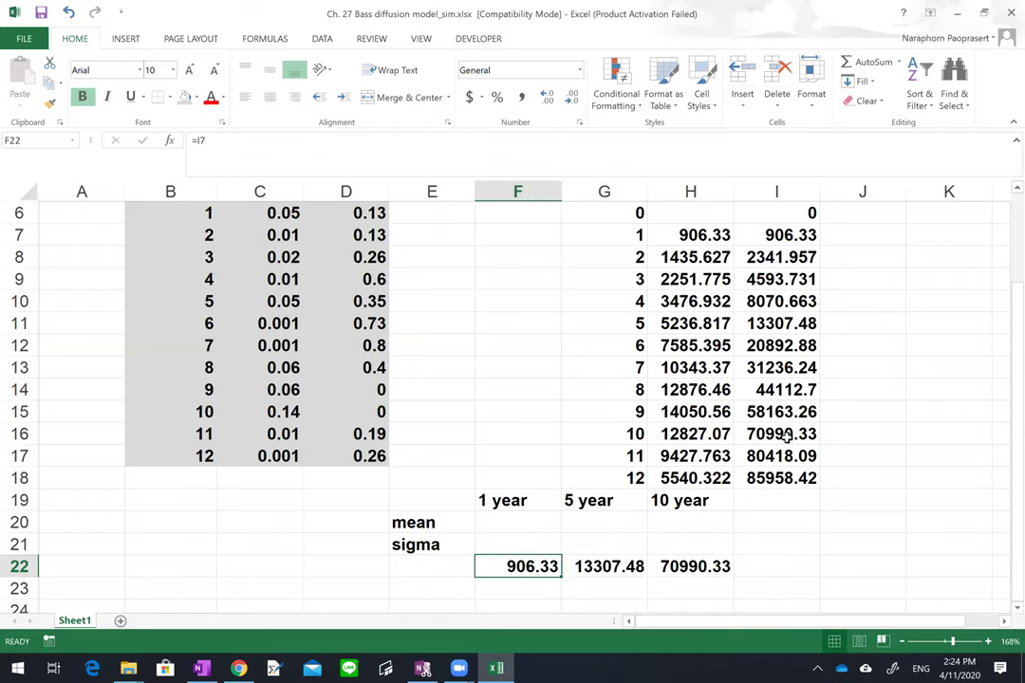
key(Left)
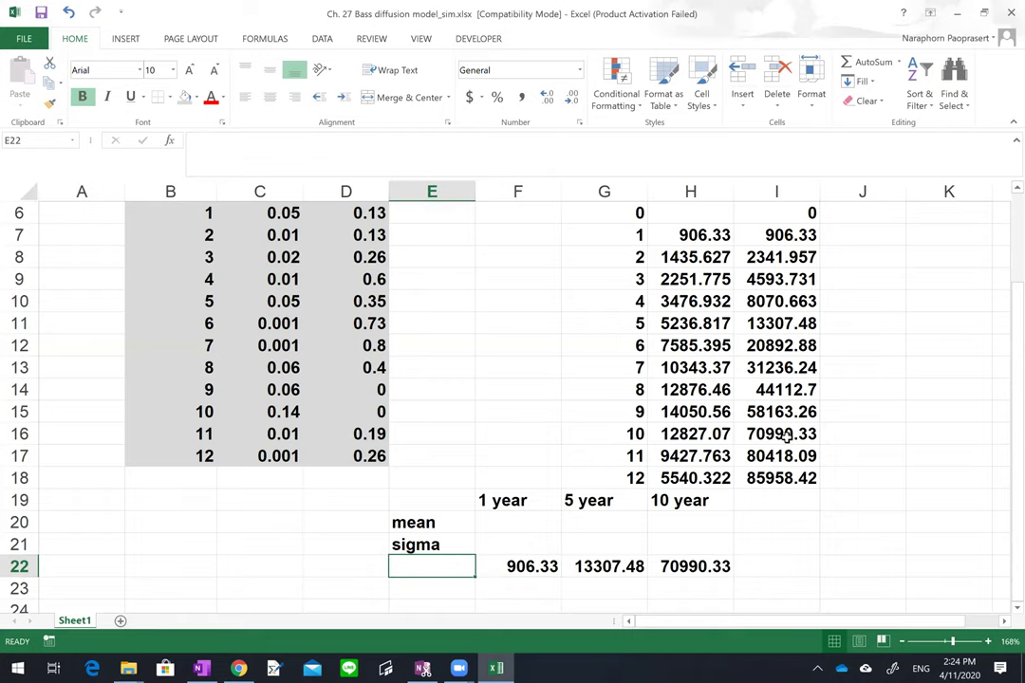
key(shift+Right)
key(shift+Right)
key(shift+Right)
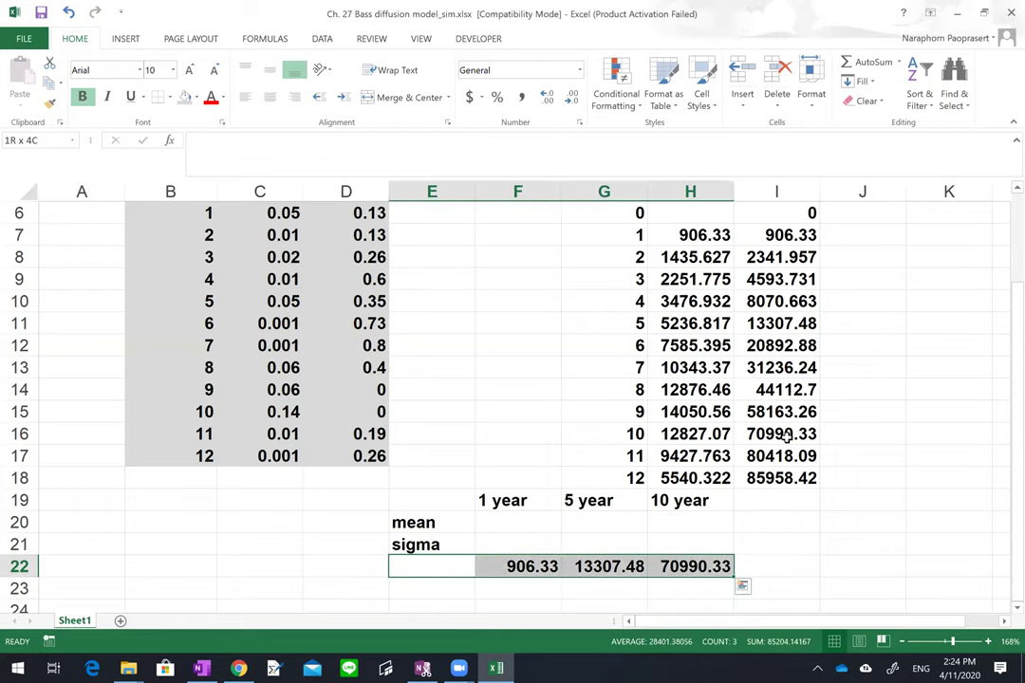
key(shift+Down)
key(shift+Down)
key(shift+Down)
key(shift+Down)
key(shift+Down)
key(shift+Down)
key(shift+Down)
key(shift+Down)
key(shift+Down)
key(shift+Down)
key(shift+Down)
key(shift+Down)
key(shift+Down)
key(shift+Down)
key(shift+Down)
key(shift+Down)
key(shift+Down)
key(shift+Down)
key(shift+Down)
key(shift+Down)
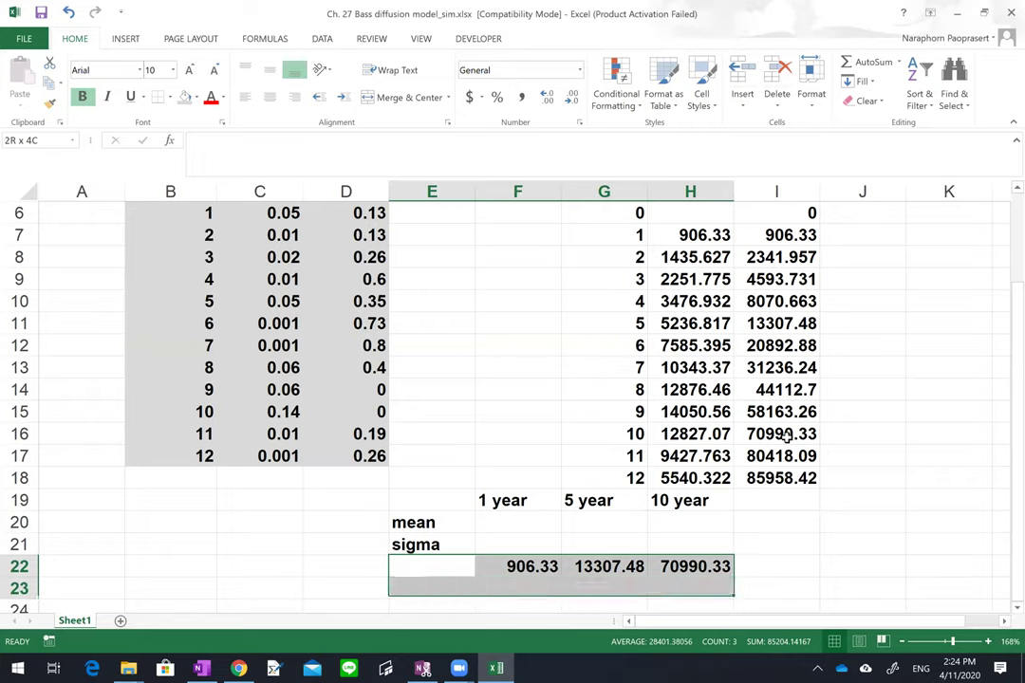
key(shift+Down)
key(shift+Down)
key(shift+Down)
key(shift+Down)
key(shift+Down)
key(shift+Down)
key(shift+Down)
key(shift+Down)
key(shift+Down)
key(shift+Down)
key(shift+Down)
key(shift+Down)
key(shift+Down)
key(shift+Down)
key(shift+Down)
key(shift+Down)
key(shift+Down)
key(shift+Down)
key(shift+Down)
key(shift+Down)
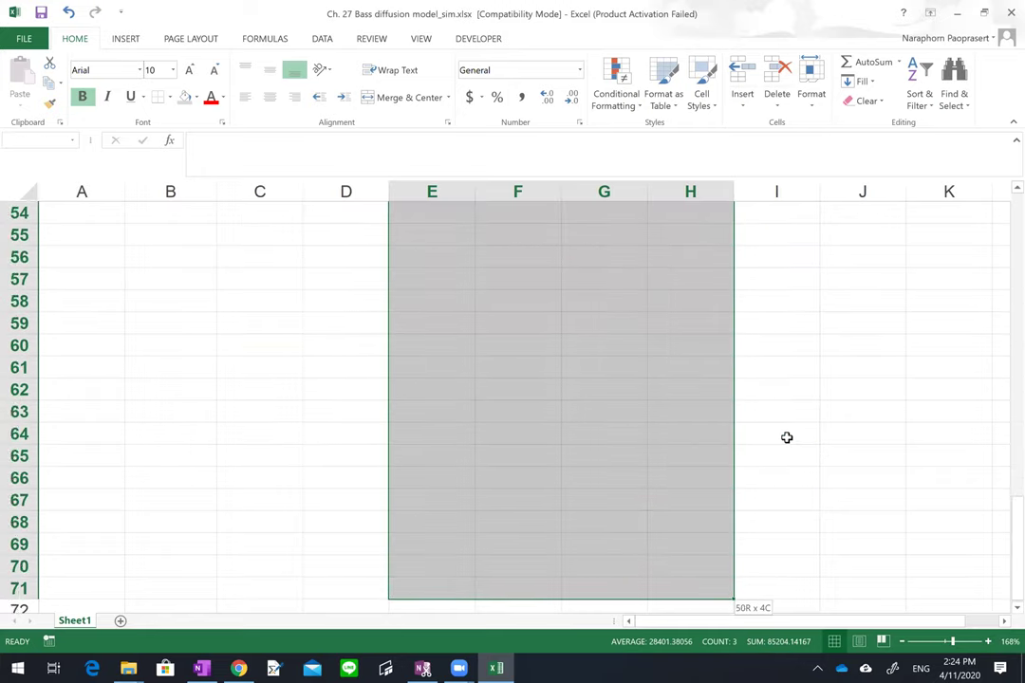
key(shift+Down)
key(shift+Down)
key(shift+Down)
key(shift+Down)
key(shift+Down)
key(shift+Down)
key(shift+Down)
key(shift+Down)
key(shift+Down)
key(shift+Down)
key(shift+Down)
key(shift+Down)
key(shift+Down)
key(shift+Down)
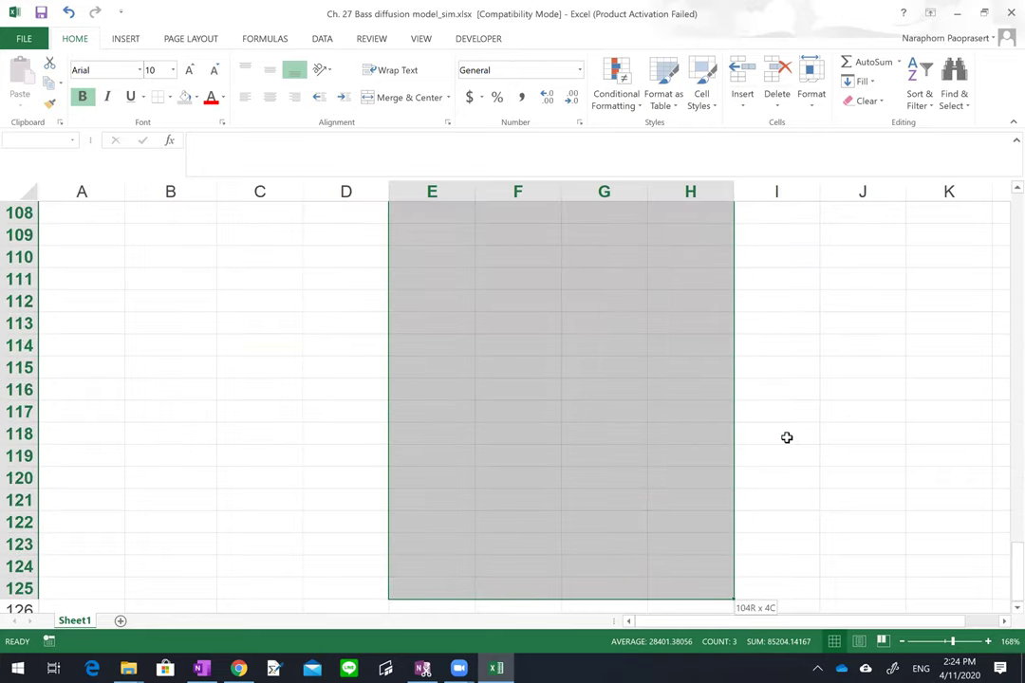
key(shift+Down)
key(shift+Down)
key(shift+Down)
key(shift+Down)
key(shift+Down)
key(shift+Down)
key(shift+Down)
key(shift+Down)
key(shift+Down)
key(shift+Down)
key(shift+Down)
key(shift+Down)
key(shift+Down)
key(shift+Down)
key(shift+Down)
key(shift+Down)
key(shift+Down)
key(shift+Down)
key(shift+Down)
key(shift+Down)
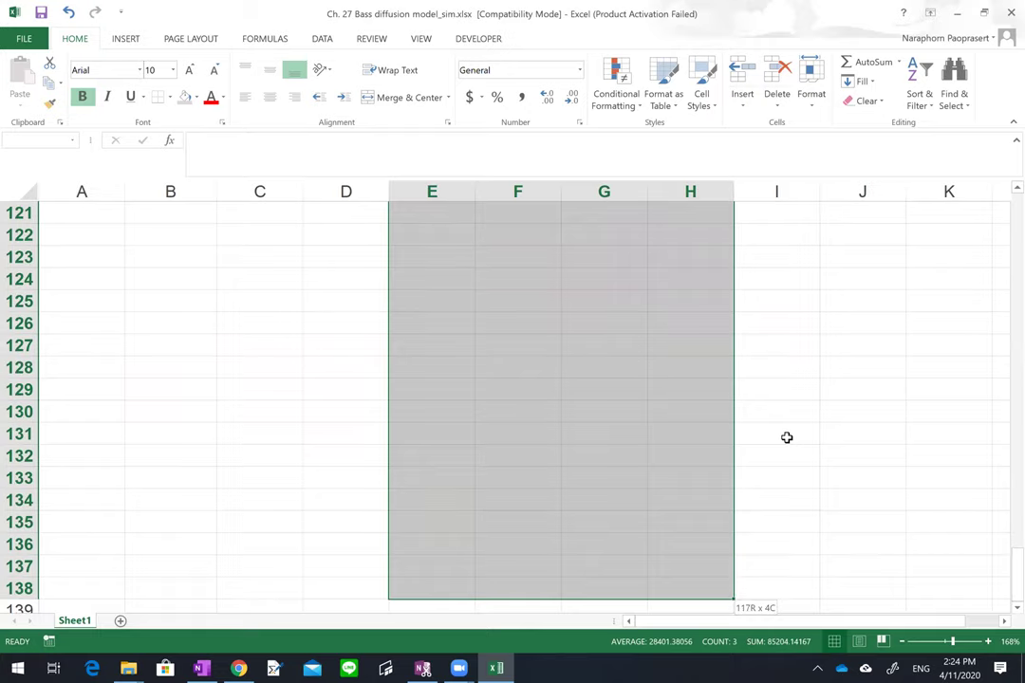
key(shift+Down)
key(shift+Down)
key(shift+Down)
key(shift+Down)
key(shift+Down)
key(shift+Down)
key(shift+Down)
key(shift+Down)
key(shift+Down)
key(shift+Down)
key(shift+Down)
key(shift+Down)
key(shift+Down)
key(shift+Down)
key(shift+Down)
key(shift+Down)
key(shift+Down)
key(shift+Down)
key(shift+Down)
key(shift+Down)
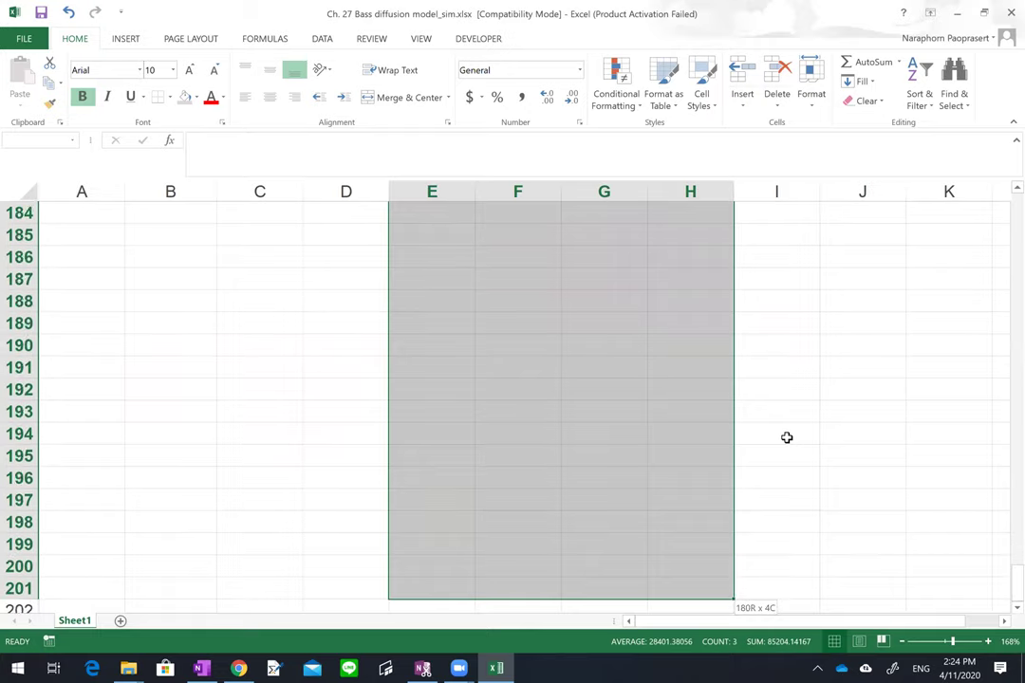
key(shift+Down)
key(shift+Down)
key(shift+Down)
key(shift+Down)
key(shift+Down)
key(shift+Down)
key(shift+Down)
key(shift+Down)
key(shift+Down)
key(shift+Down)
key(shift+Down)
key(shift+Down)
key(shift+Down)
key(shift+Down)
key(shift+Down)
key(shift+Down)
key(shift+Down)
key(shift+Down)
key(shift+Down)
key(shift+Down)
key(shift+Down)
key(shift+Down)
key(shift+Down)
key(shift+Down)
key(shift+Down)
key(shift+Down)
key(shift+Down)
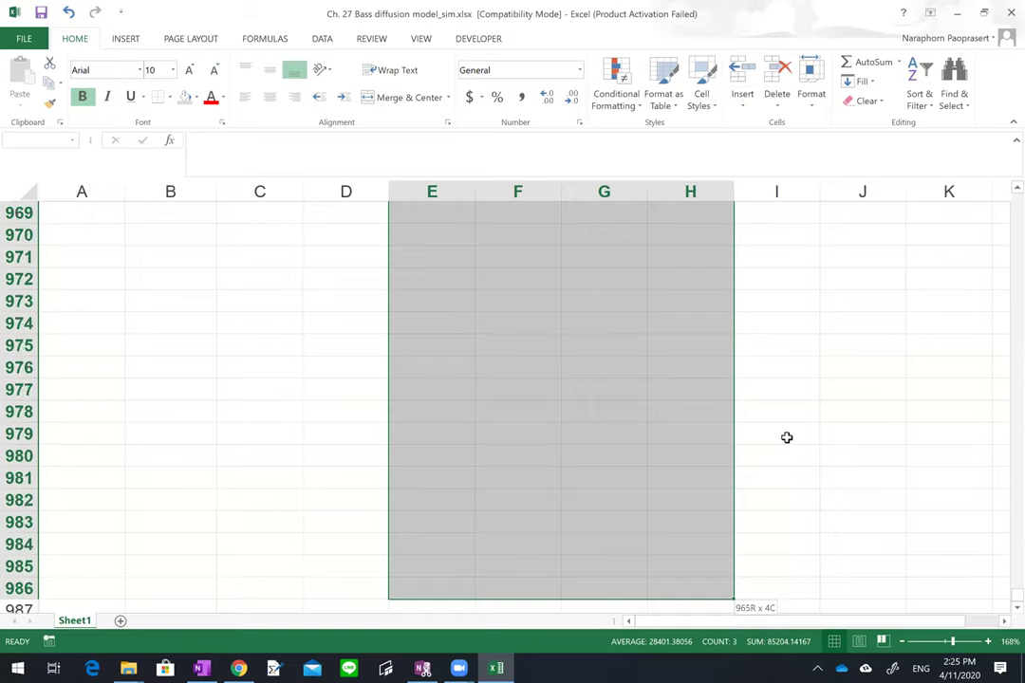
key(shift+Down)
key(shift+Down)
key(shift+Down)
key(shift+Down)
key(shift+Down)
key(shift+Down)
key(shift+Down)
key(shift+Down)
key(shift+Down)
key(shift+Down)
key(shift+Down)
key(shift+Down)
key(shift+Down)
key(shift+Down)
key(shift+Down)
key(shift+Down)
key(shift+Down)
key(shift+Down)
key(shift+Down)
key(shift+Down)
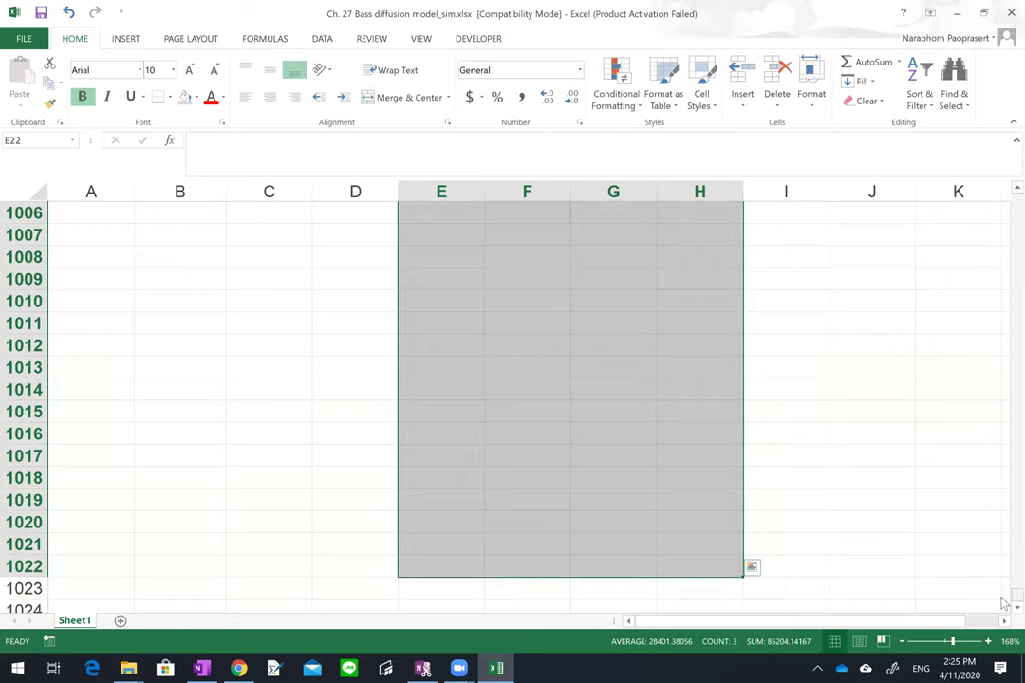
drag(1012, 599, 1006, 206)
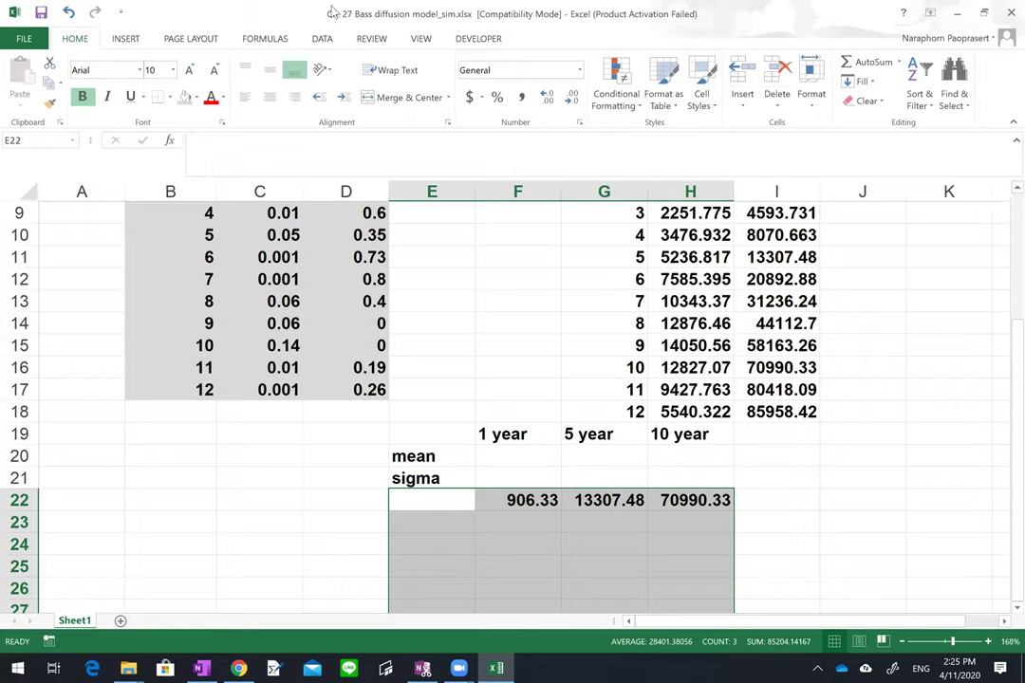
Open a what-if Data Table for the selected range and try to apply it with both input cells blank.
click(321, 41)
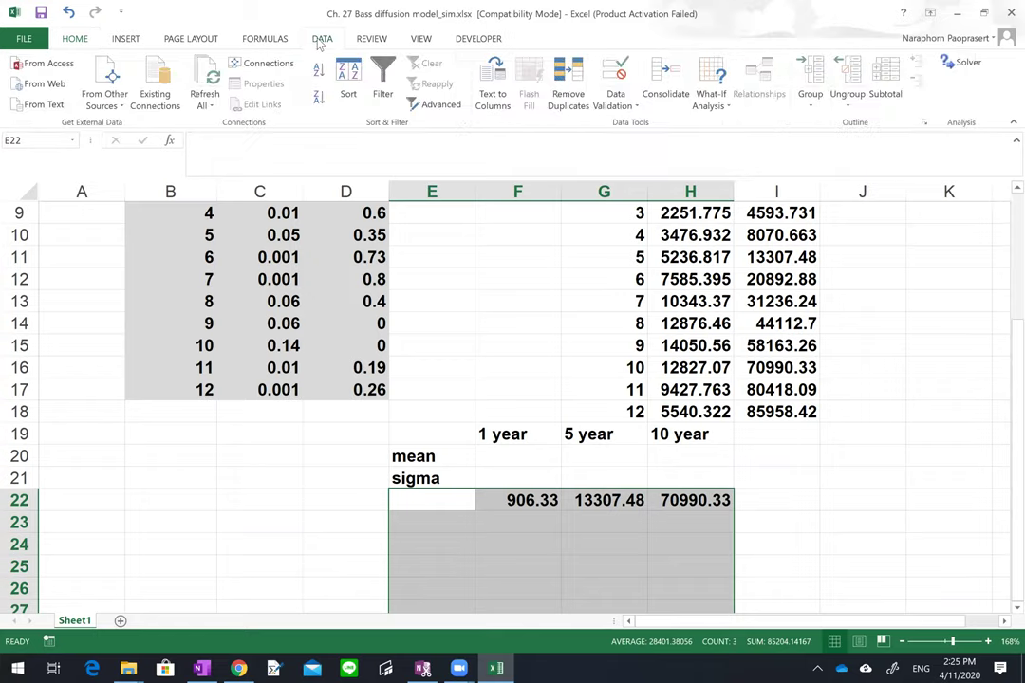
click(625, 99)
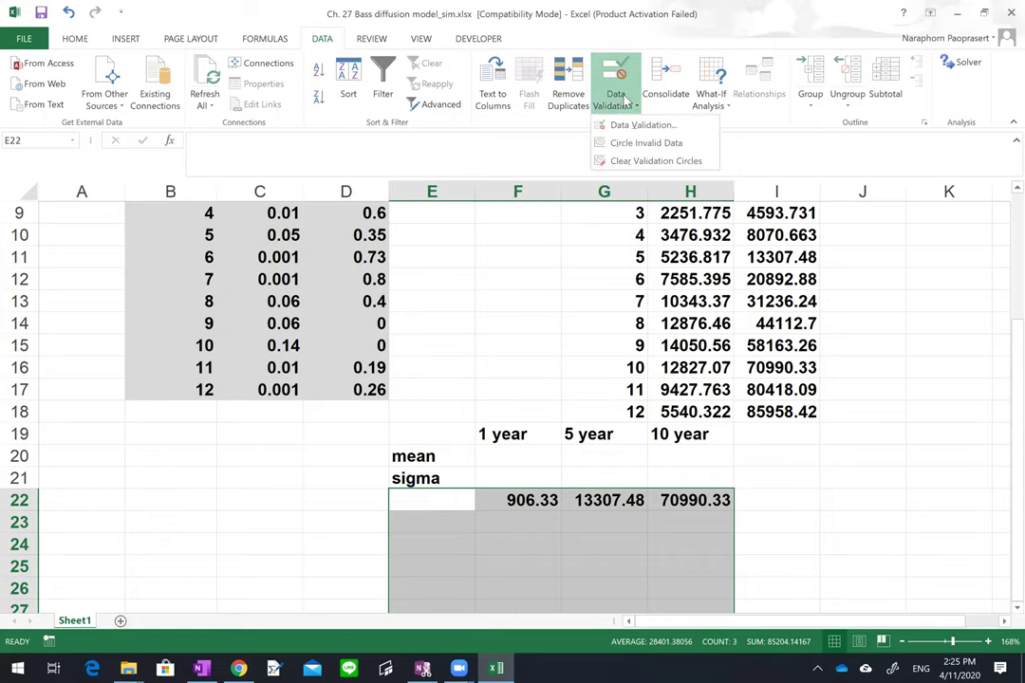
click(712, 99)
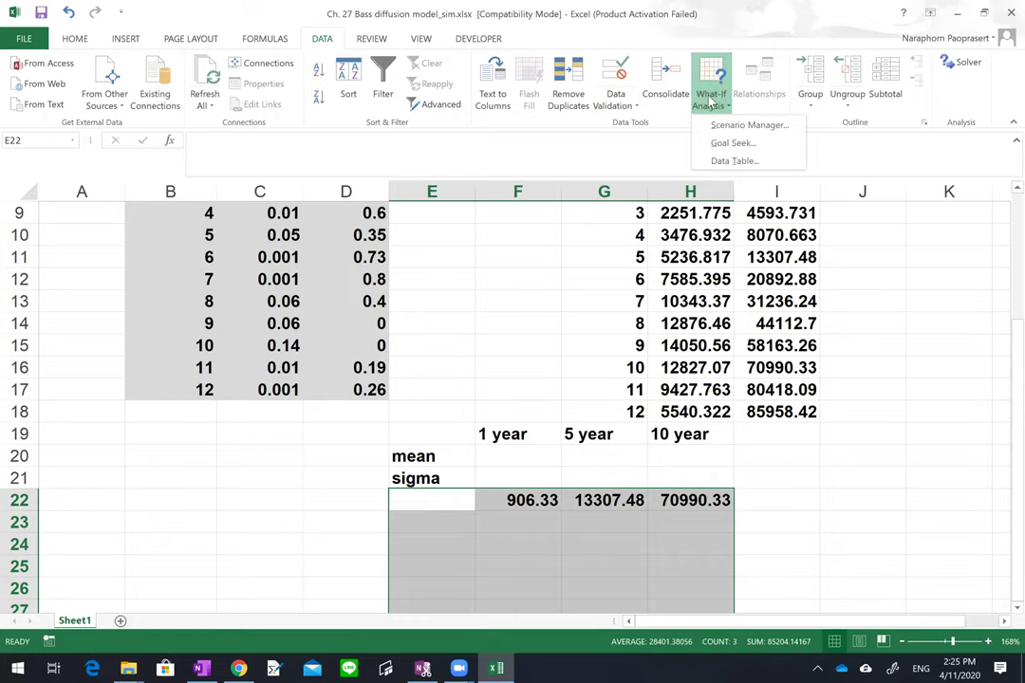
click(731, 160)
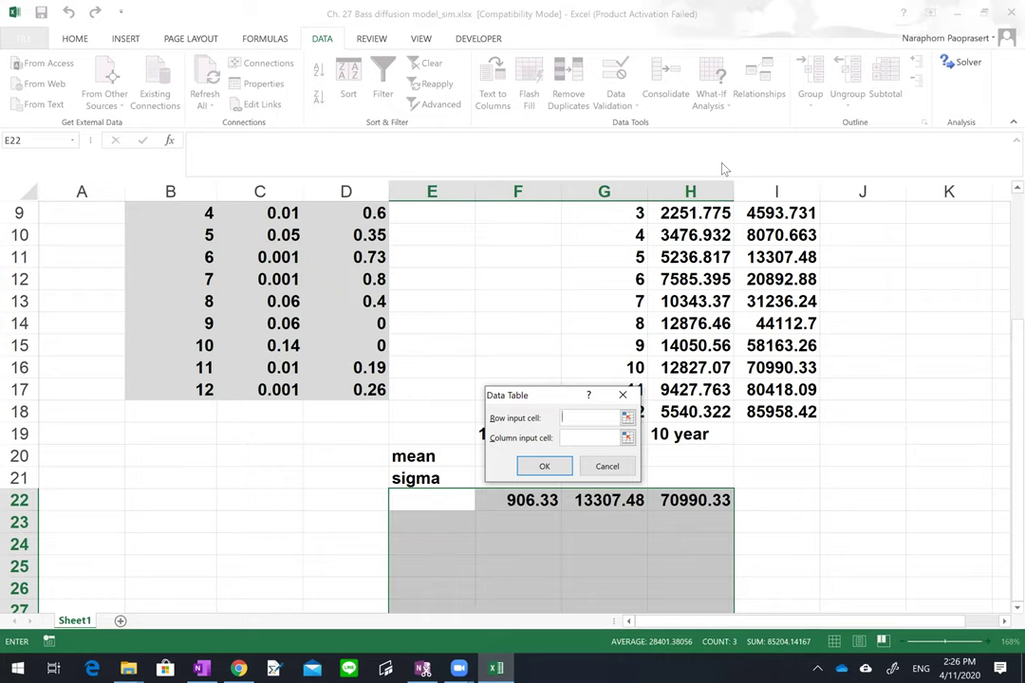
click(548, 467)
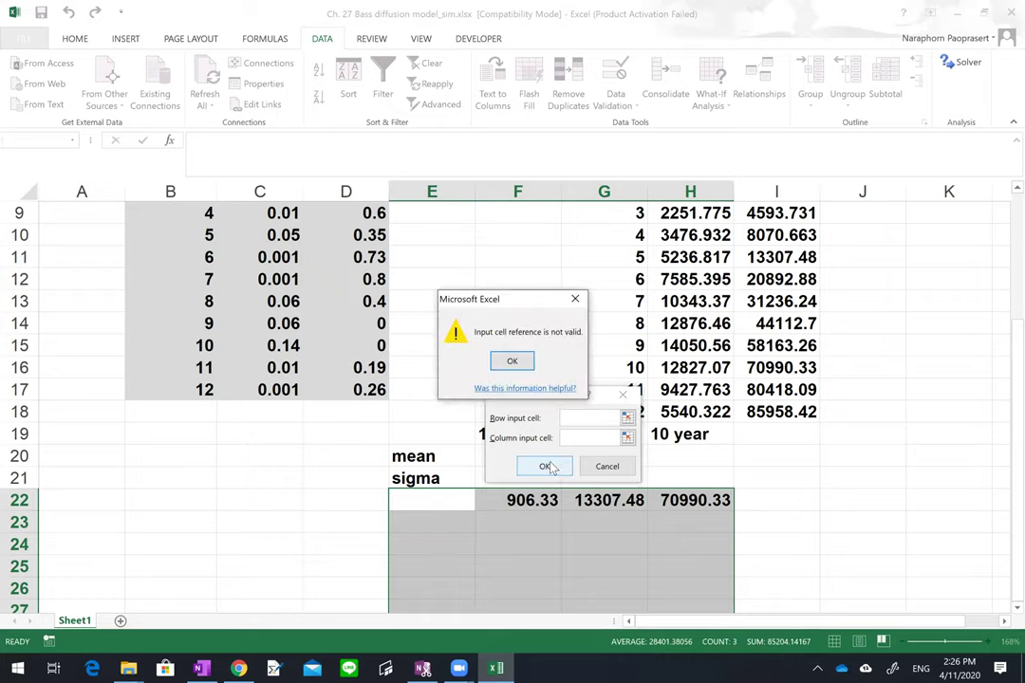
click(514, 362)
Set the Data Table's row input cell to blank cell C19 and its column input cell to blank cell C20, and apply it.
click(269, 431)
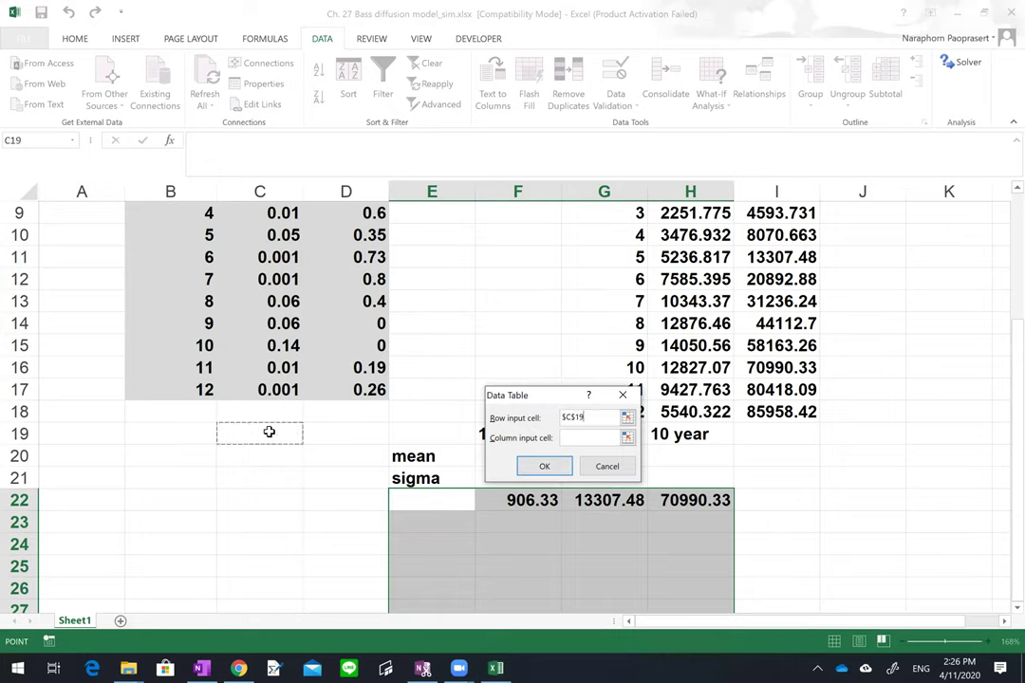
click(579, 439)
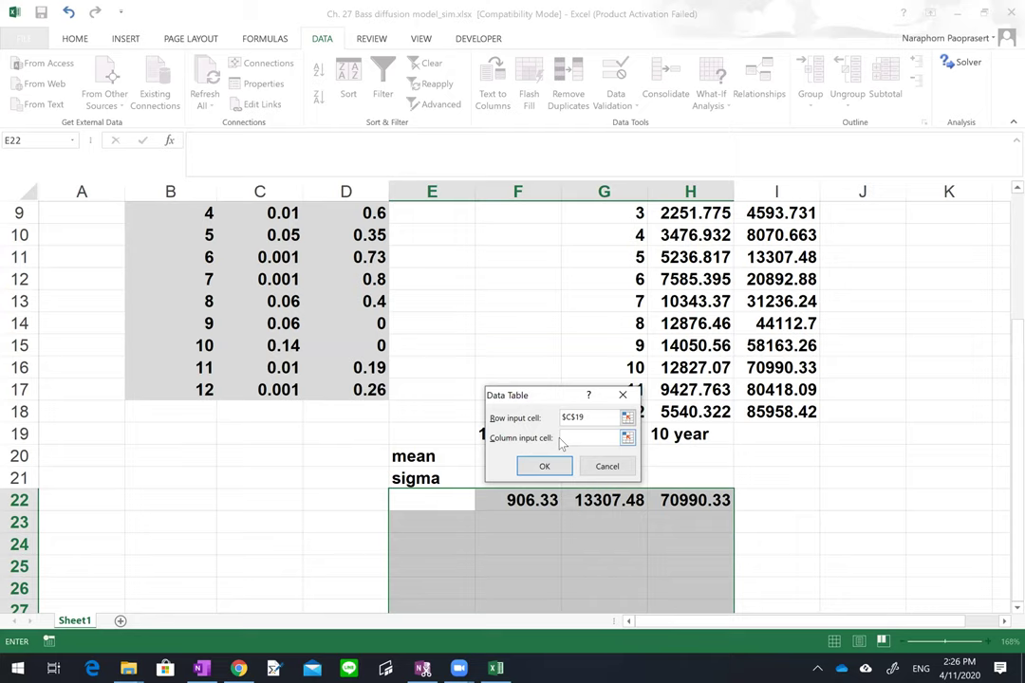
click(269, 457)
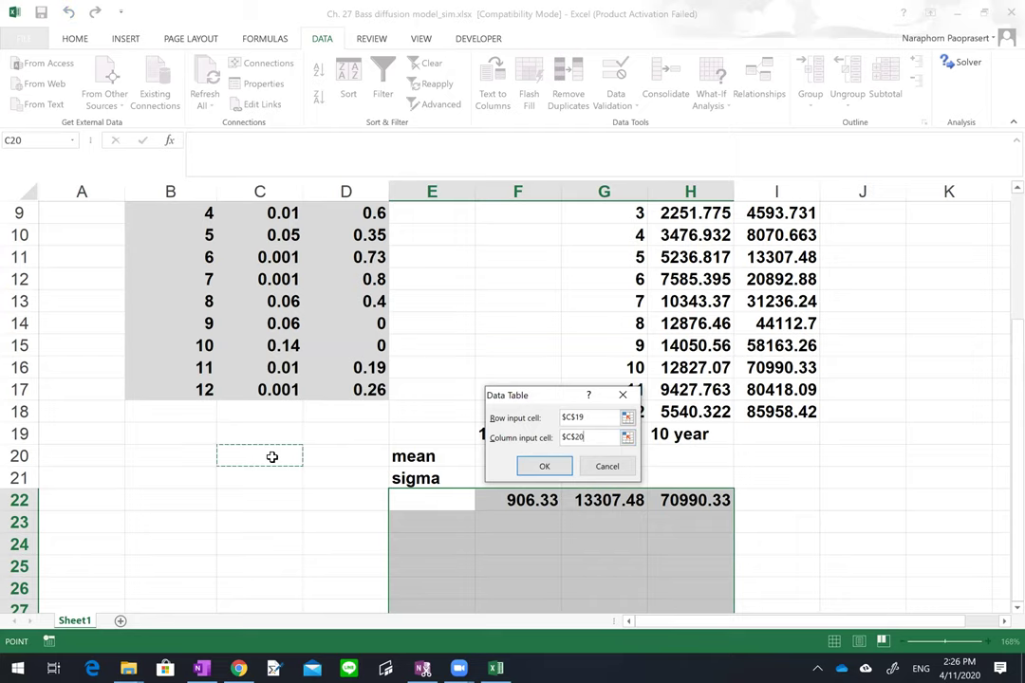
click(555, 466)
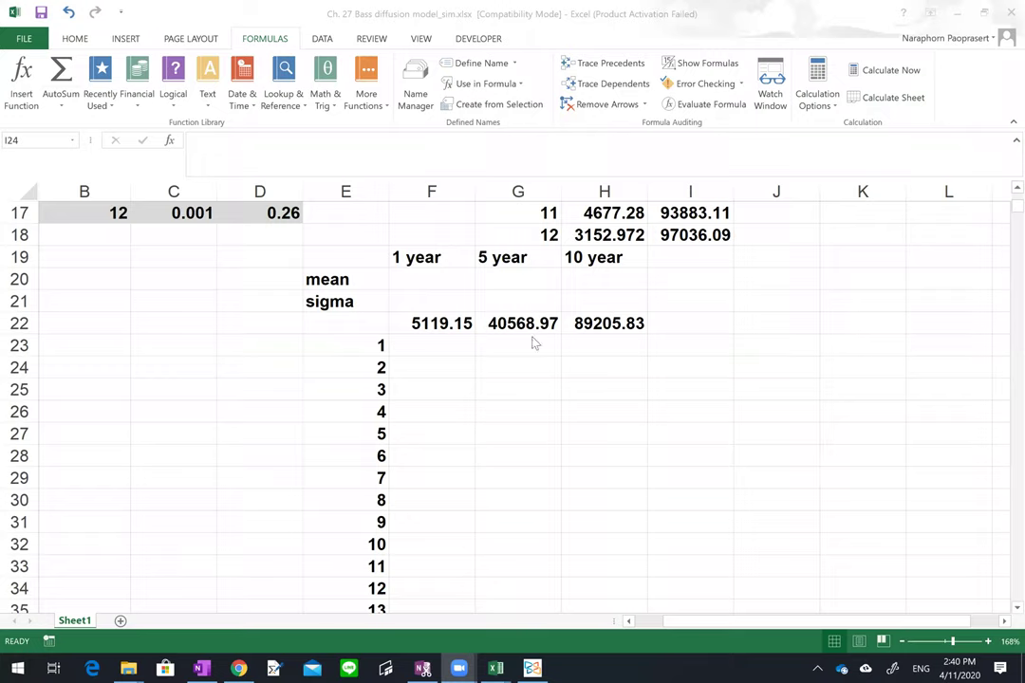
Check the formulas in F22, G22 and H22 that link to the cumulative N(t) for years 1, 5 and 10.
click(441, 322)
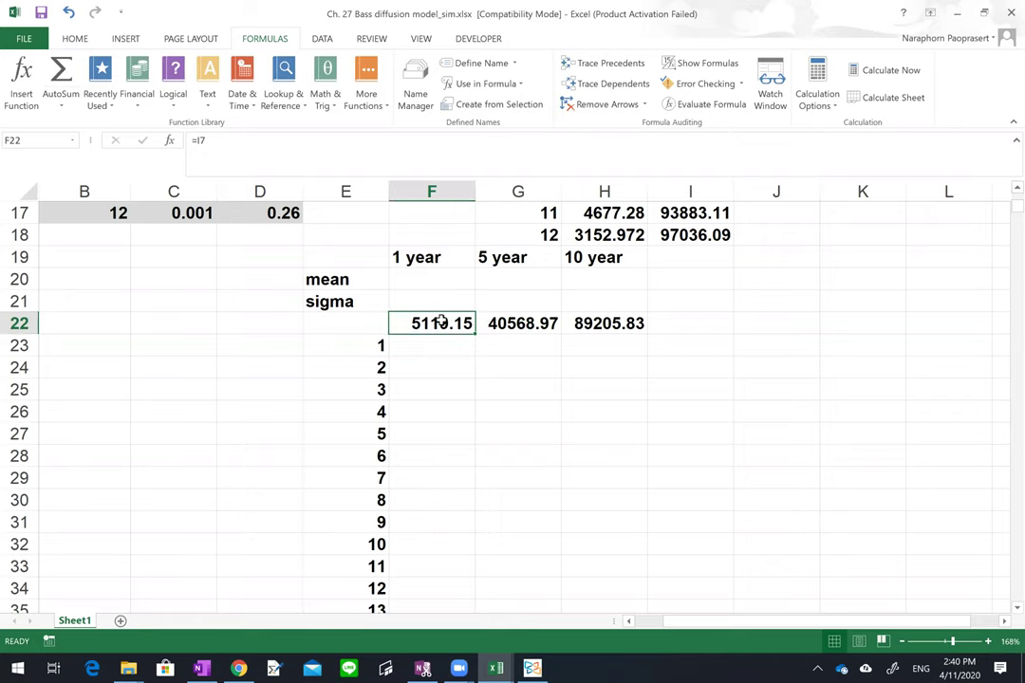
scroll(441, 323, up, 5)
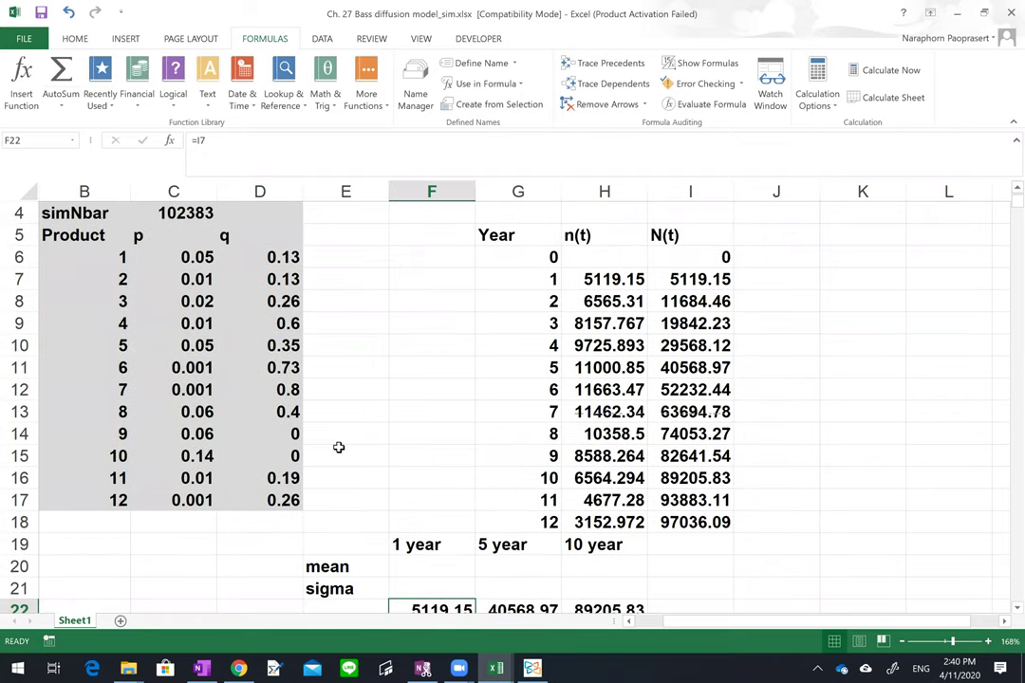
double_click(429, 607)
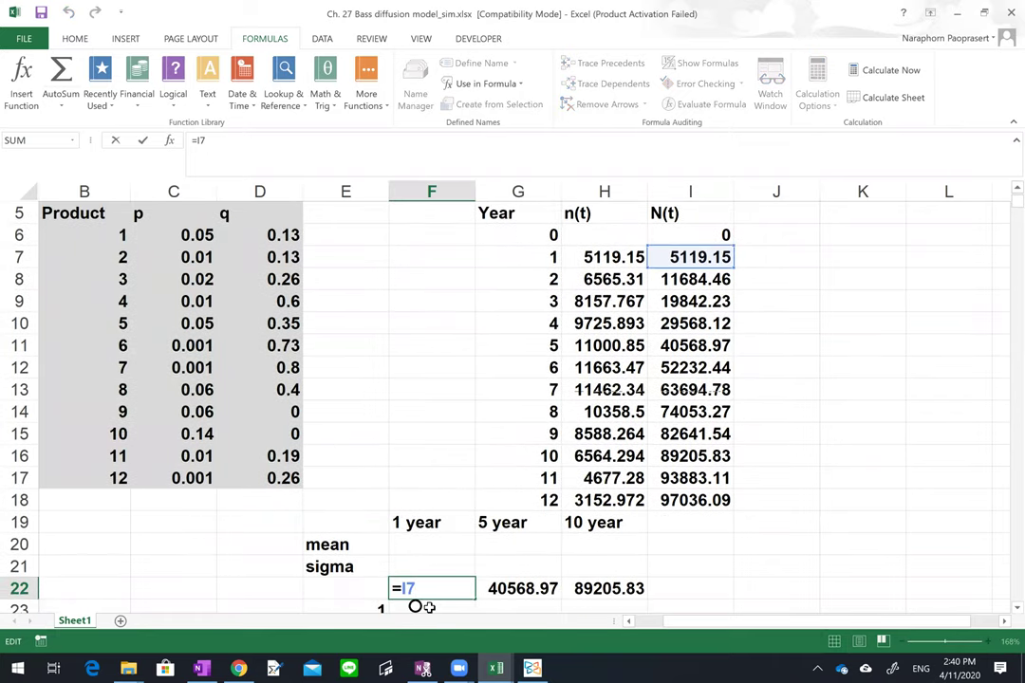
key(Return)
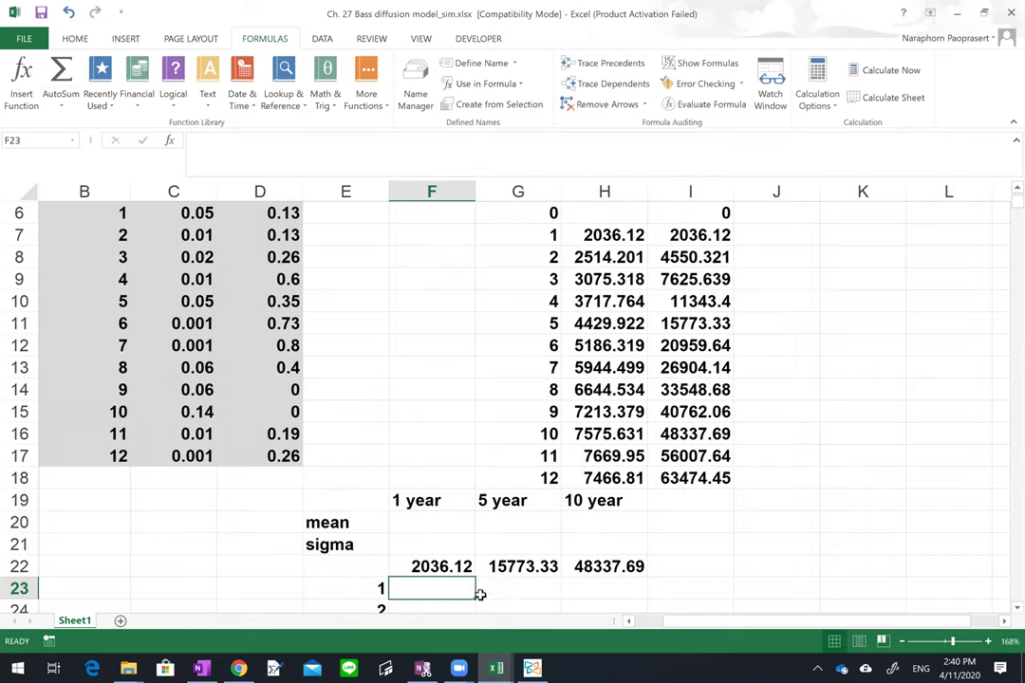
click(538, 566)
double_click(538, 567)
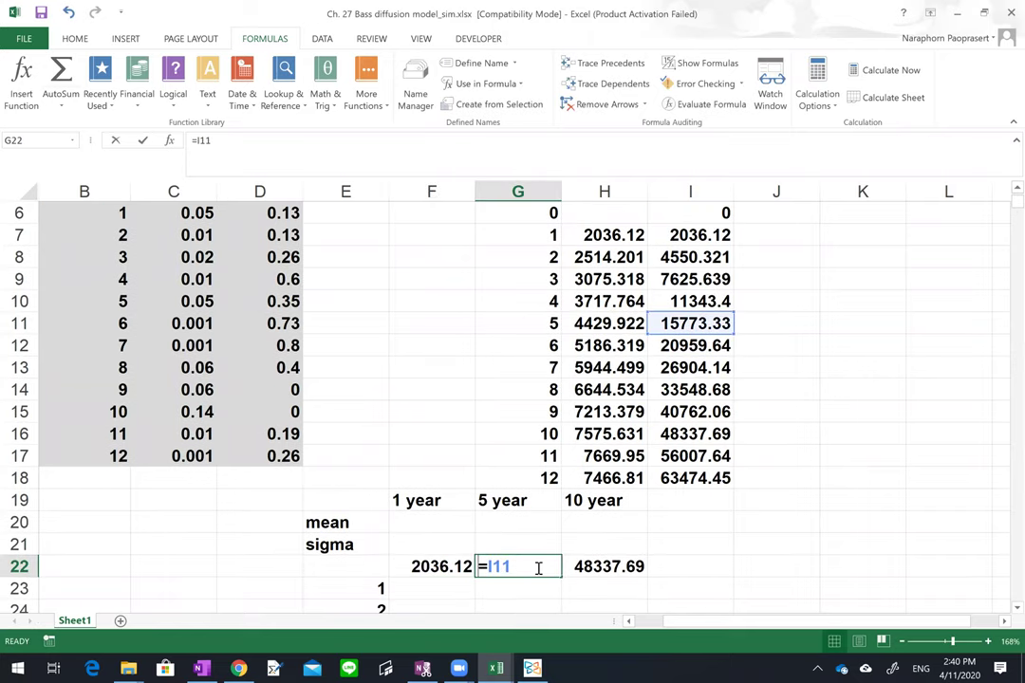
click(608, 566)
double_click(608, 566)
key(Return)
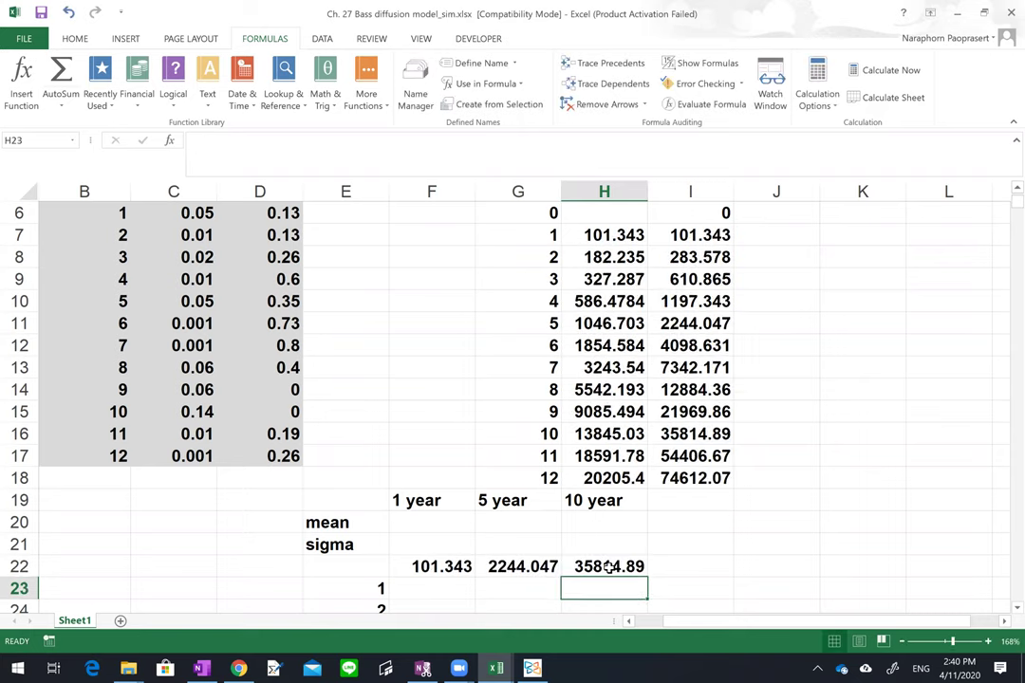
Look through the simulation run numbers listed in column E from E23 downward.
key(Left)
key(Left)
key(Left)
key(Down)
key(Down)
key(Down)
key(Down)
key(Down)
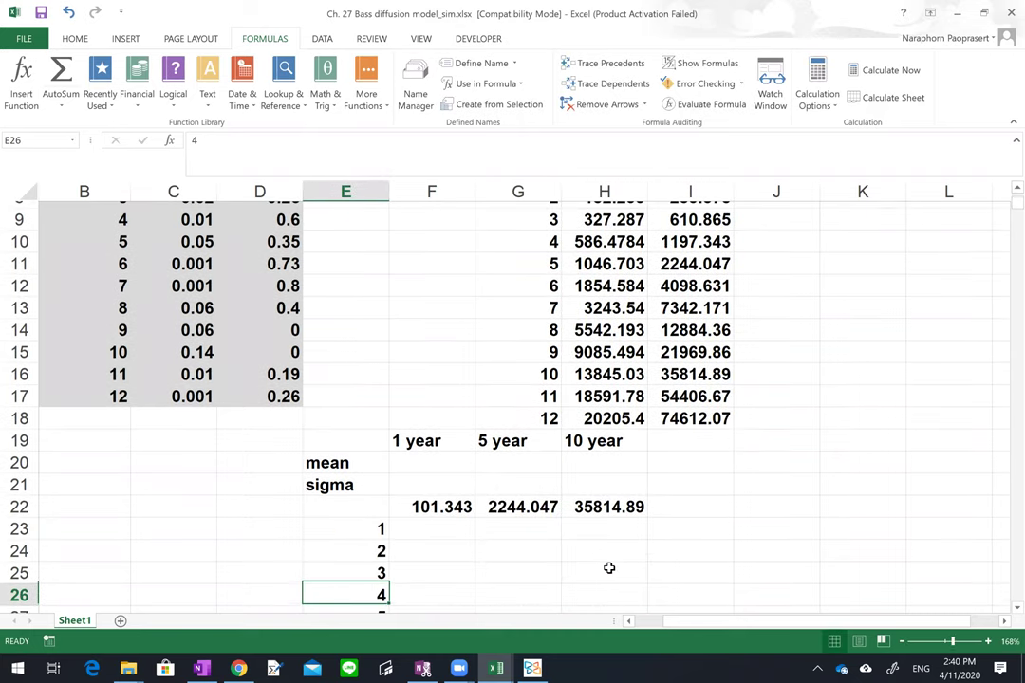
key(Up)
key(Up)
key(Up)
key(Up)
key(Up)
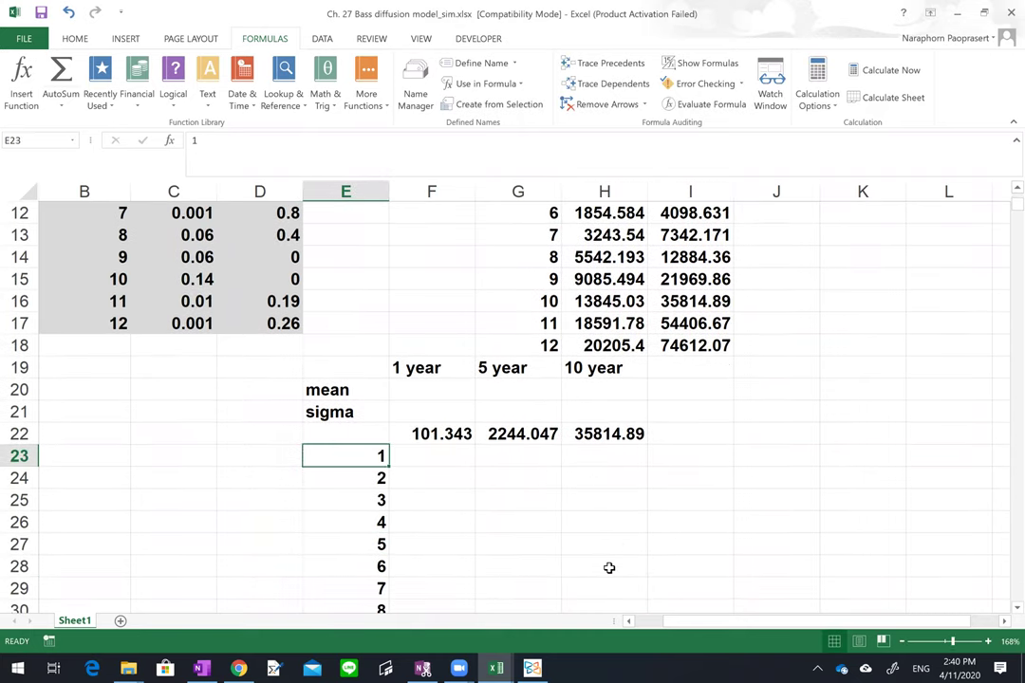
key(shift+Down)
key(shift+Down)
key(shift+Down)
key(shift+Down)
key(shift+Down)
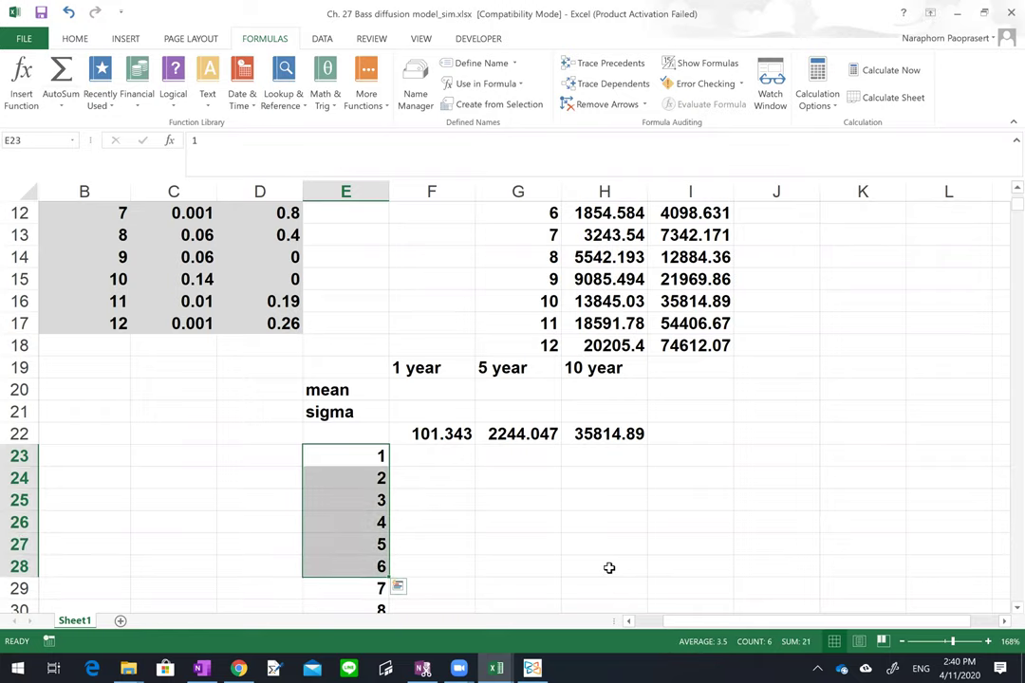
scroll(609, 567, down, 20)
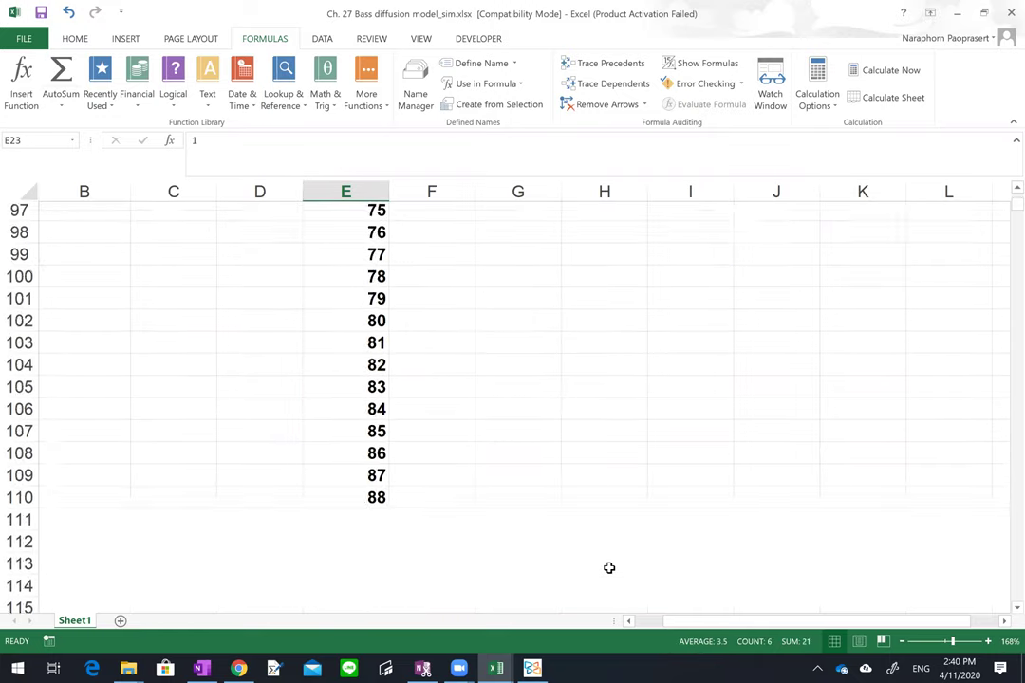
scroll(609, 567, down, 20)
scroll(609, 567, up, 20)
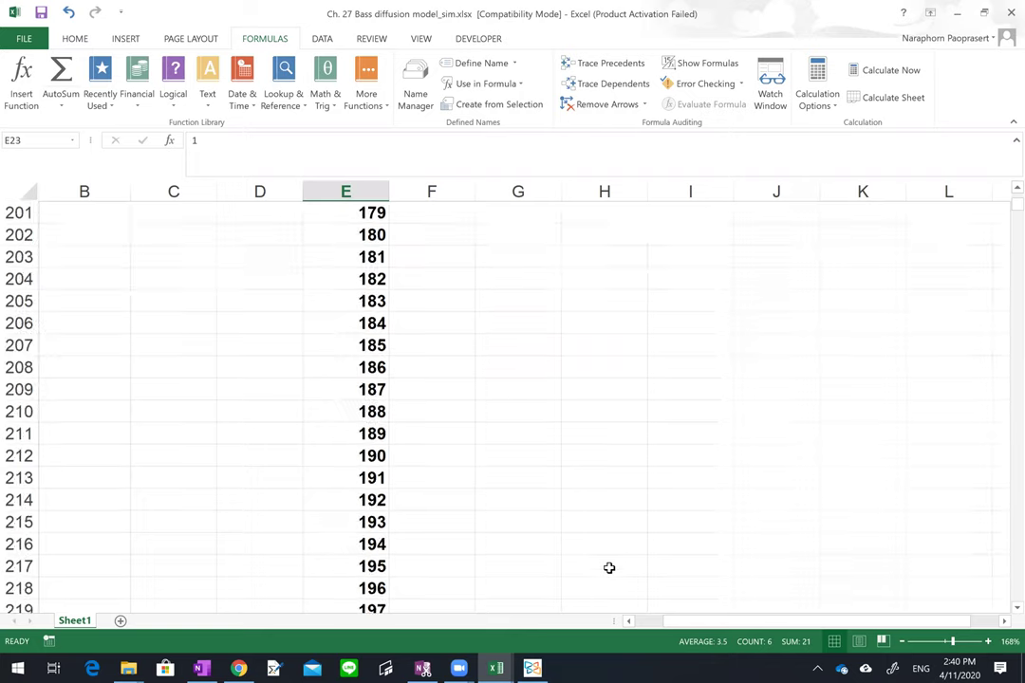
scroll(609, 567, up, 20)
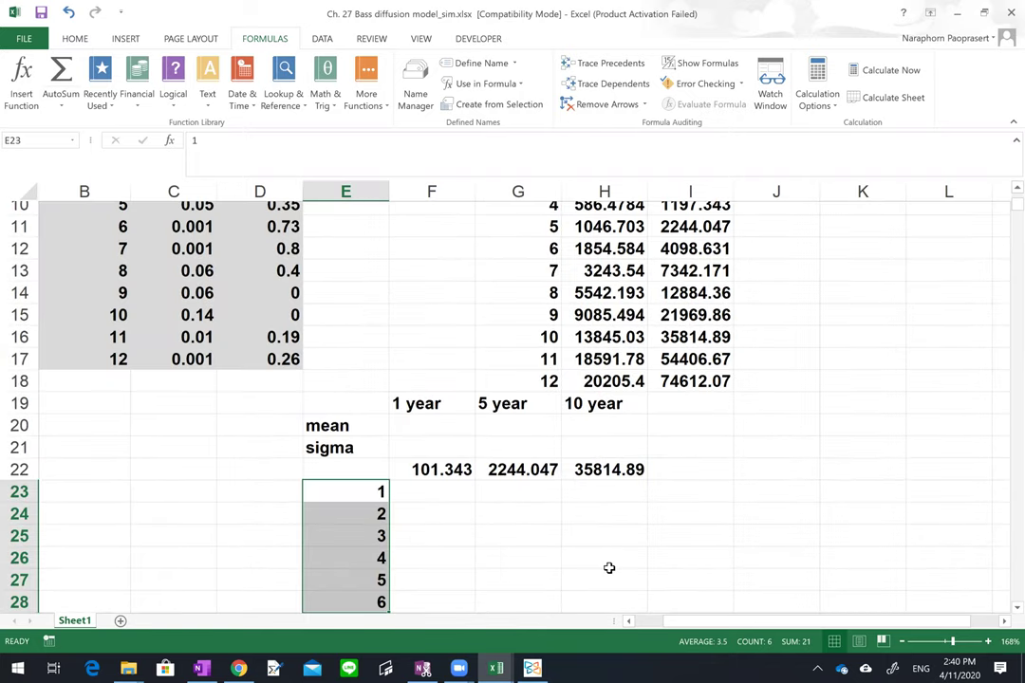
scroll(609, 568, down, 6)
scroll(609, 567, up, 1)
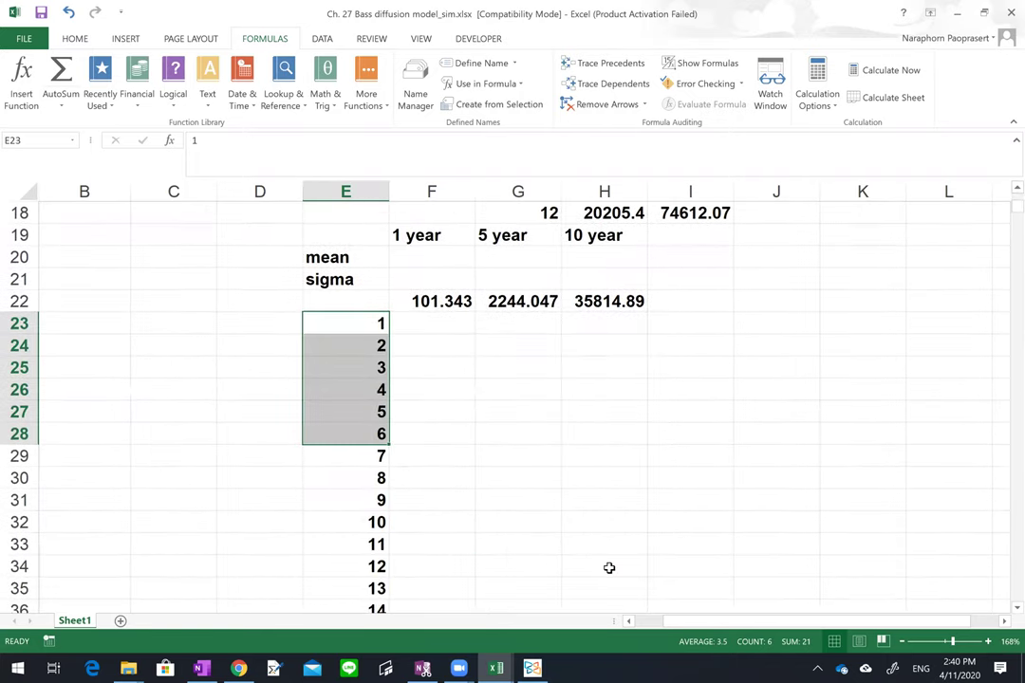
Select the data table range starting at blank cell E22, across to column H and down through the numbered simulation runs.
click(414, 345)
click(358, 294)
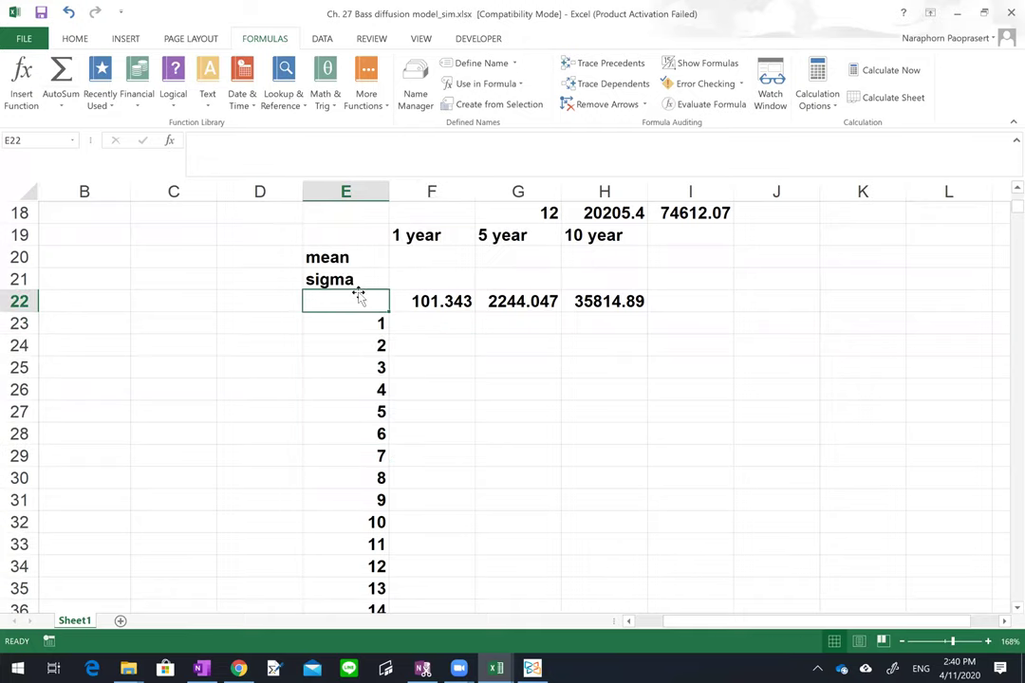
key(shift+Right)
key(shift+Right)
key(shift+Right)
key(shift+Down)
key(shift+Down)
key(shift+Down)
key(shift+Down)
key(shift+Down)
key(shift+Down)
key(shift+Down)
key(shift+Down)
key(shift+Down)
key(shift+Down)
key(shift+Down)
key(shift+Down)
key(shift+Down)
key(shift+Down)
key(shift+Down)
key(shift+Down)
key(shift+Down)
key(shift+Down)
key(shift+Down)
key(shift+Down)
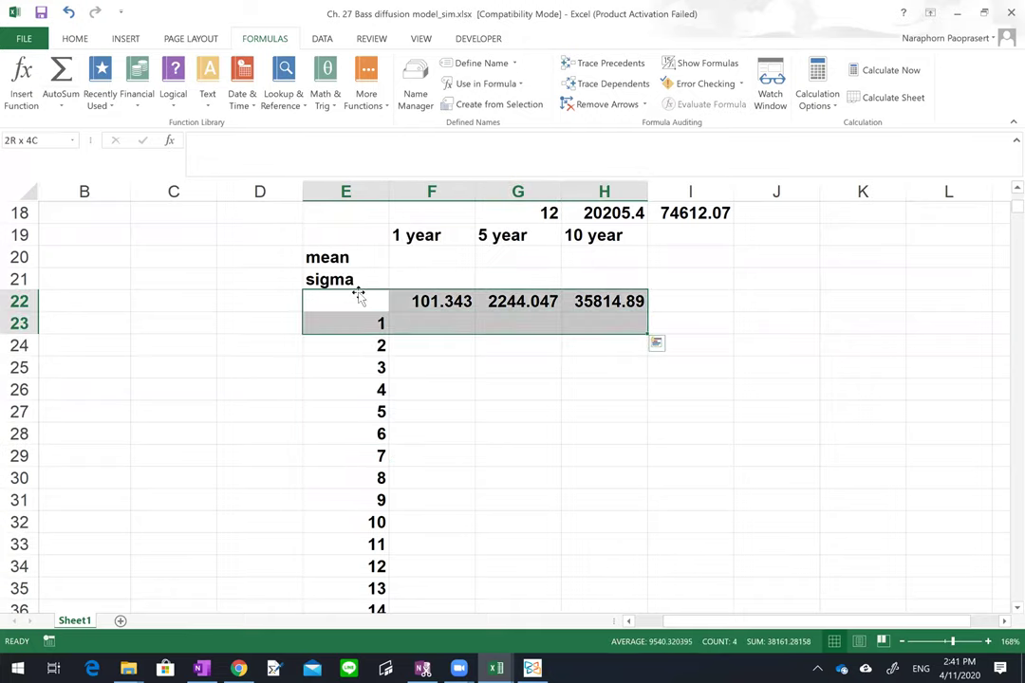
key(shift+Down)
key(shift+Down)
key(shift+Down)
key(shift+Down)
key(shift+Down)
key(shift+Down)
key(shift+Down)
key(shift+Down)
key(shift+Down)
key(shift+Down)
key(shift+Down)
key(shift+Down)
key(shift+Down)
key(shift+Down)
key(shift+Down)
key(shift+Down)
key(shift+Down)
key(shift+Down)
key(shift+Down)
key(shift+Down)
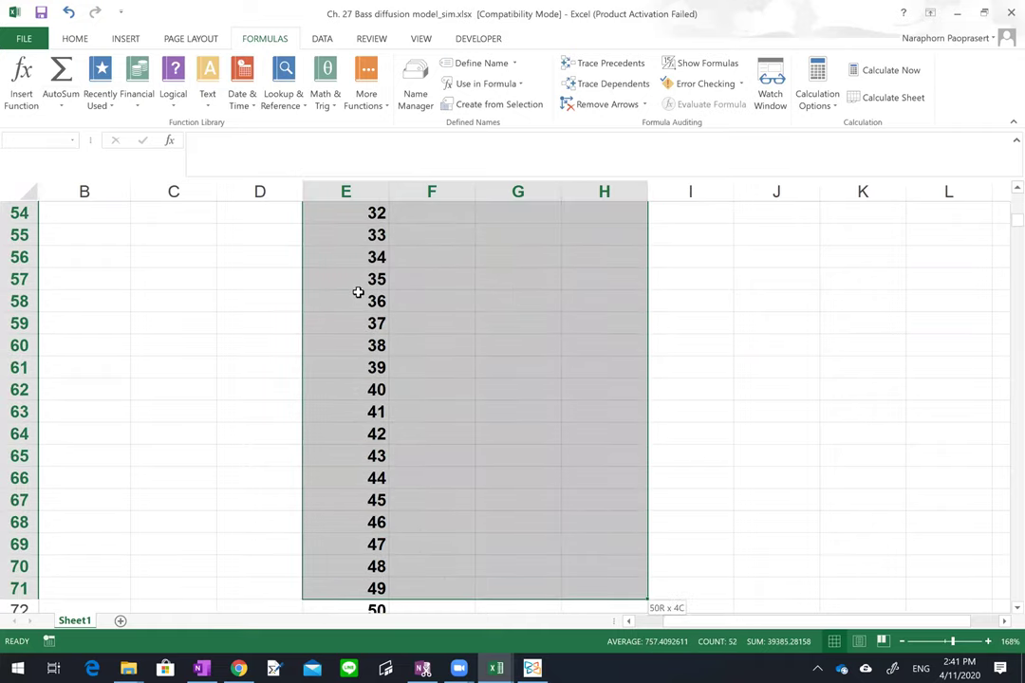
key(shift+Down)
key(shift+Down)
key(shift+Down)
key(shift+Down)
key(shift+Down)
key(shift+Down)
key(shift+Down)
key(shift+Down)
key(shift+Down)
key(shift+Down)
key(shift+Down)
key(shift+Down)
key(shift+Down)
key(shift+Down)
key(shift+Down)
key(shift+Down)
key(shift+Down)
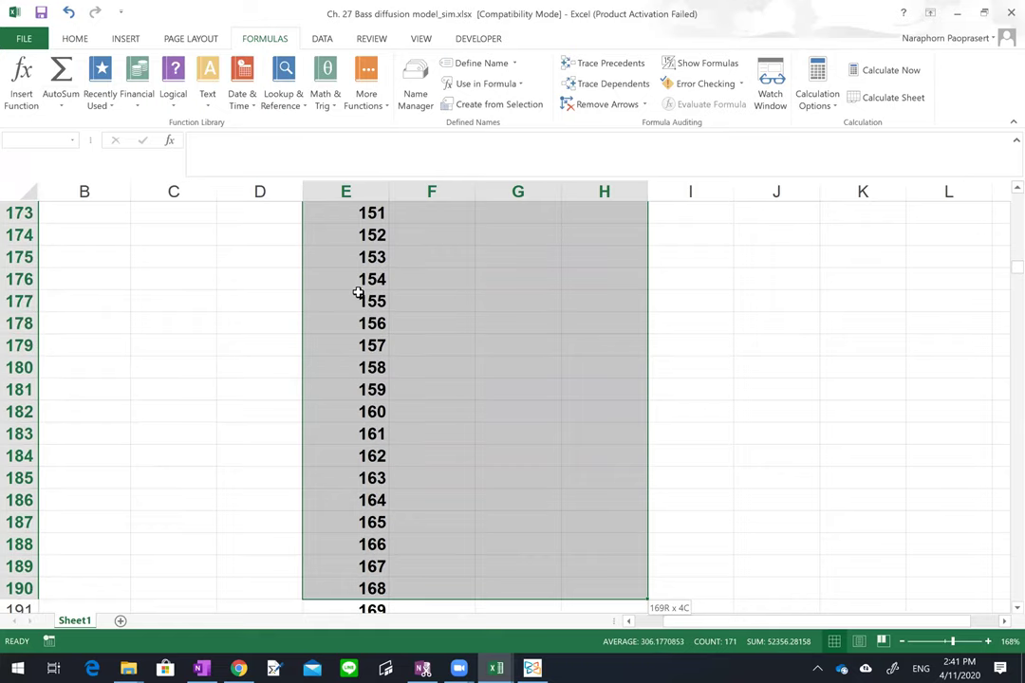
key(shift+Down)
key(shift+Down)
key(shift+Down)
key(shift+Down)
key(shift+Down)
key(shift+Down)
key(shift+Down)
key(shift+Down)
key(shift+Down)
key(shift+Down)
key(shift+Down)
key(shift+Down)
key(shift+Down)
key(shift+Down)
key(shift+Down)
key(shift+Down)
key(shift+Down)
key(shift+Down)
key(shift+Down)
key(shift+Down)
key(shift+Down)
key(shift+Down)
key(shift+Down)
key(shift+Down)
key(shift+Down)
key(shift+Down)
key(shift+Down)
key(shift+Down)
key(shift+Down)
key(shift+Down)
key(shift+Down)
key(shift+Down)
key(shift+Down)
key(shift+Down)
key(shift+Down)
key(shift+Down)
key(shift+Down)
key(shift+Down)
key(shift+Down)
key(shift+Down)
key(shift+Down)
key(shift+Down)
key(shift+Down)
key(shift+Down)
key(shift+Down)
key(shift+Down)
key(shift+Down)
key(shift+Down)
key(shift+Down)
key(shift+Down)
key(shift+Down)
key(shift+Down)
key(shift+Down)
key(shift+Down)
key(shift+Down)
key(shift+Down)
key(shift+Down)
key(shift+Down)
key(shift+Down)
key(shift+Down)
key(shift+Down)
key(shift+Down)
key(shift+Down)
key(shift+Down)
key(shift+Down)
key(shift+Down)
key(shift+Down)
key(shift+Down)
key(shift+Down)
key(shift+Down)
key(shift+Down)
key(shift+Down)
key(shift+Down)
key(shift+Down)
key(shift+Down)
key(shift+Down)
key(shift+Down)
key(shift+Down)
key(shift+Down)
key(shift+Down)
key(shift+Down)
key(shift+Down)
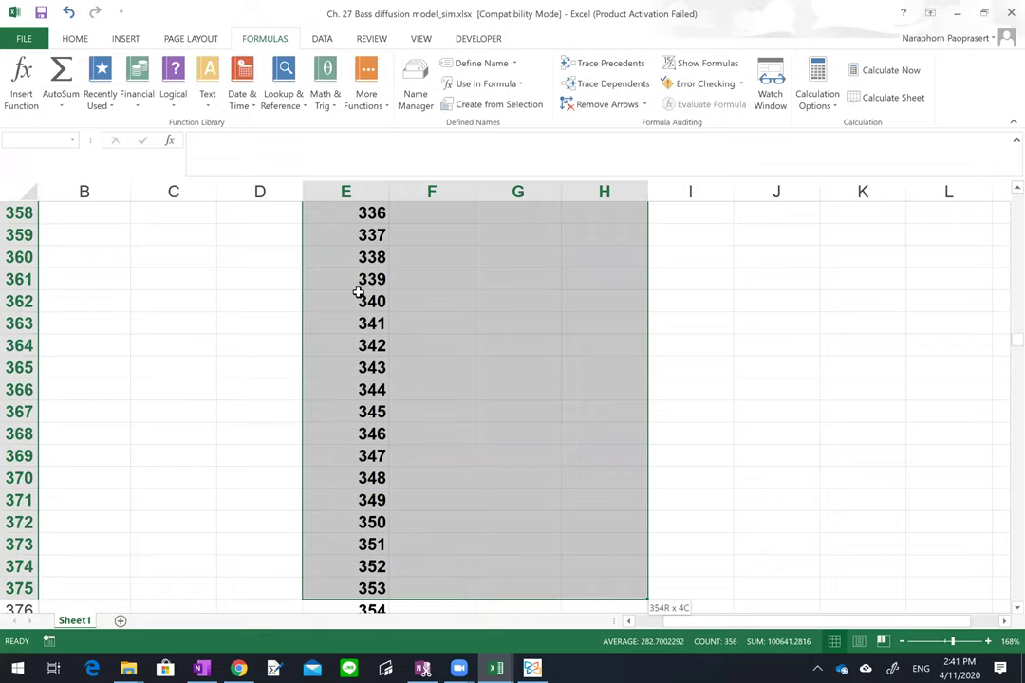
Extend the data table selection in columns E to H down through the remaining simulation runs, past run 922.
key(shift+Down)
key(shift+Down)
key(shift+Down)
key(shift+Down)
key(shift+Down)
key(shift+Down)
key(shift+Down)
key(shift+Down)
key(shift+Down)
key(shift+Down)
key(shift+Down)
key(shift+Down)
key(shift+Down)
key(shift+Down)
key(shift+Down)
key(shift+Down)
key(shift+Down)
key(shift+Down)
key(shift+Down)
key(shift+Down)
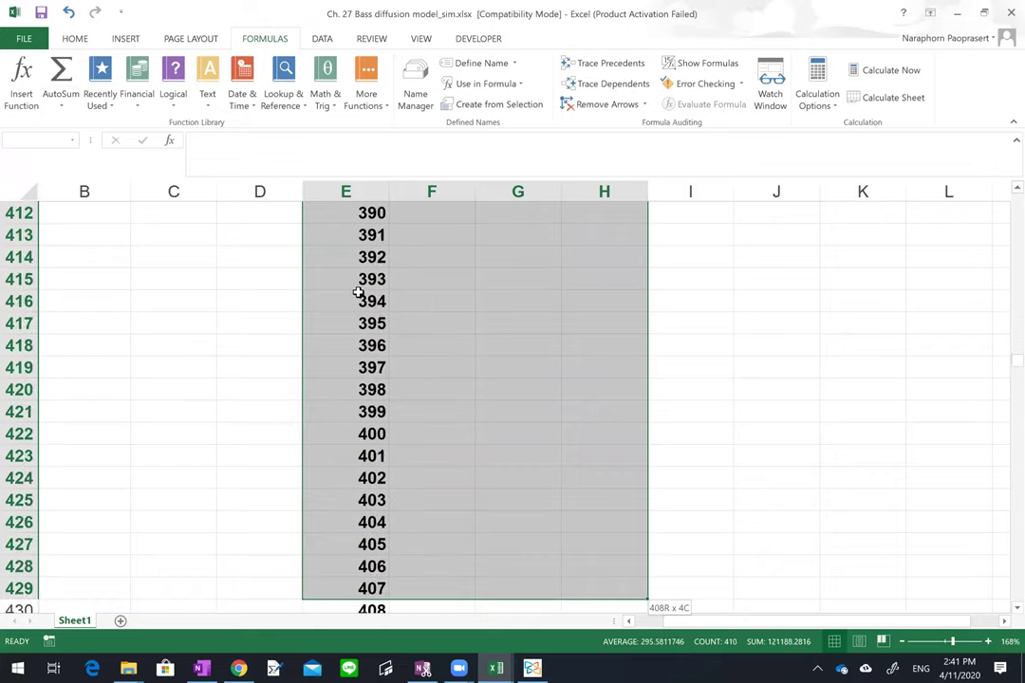
key(shift+Down)
key(shift+Down)
key(shift+Down)
key(shift+Down)
key(shift+Down)
key(shift+Down)
key(shift+Down)
key(shift+Down)
key(shift+Down)
key(shift+Down)
key(shift+Down)
key(shift+Down)
key(shift+Down)
key(shift+Down)
key(shift+Down)
key(shift+Down)
key(shift+Down)
key(shift+Down)
key(shift+Down)
key(shift+Down)
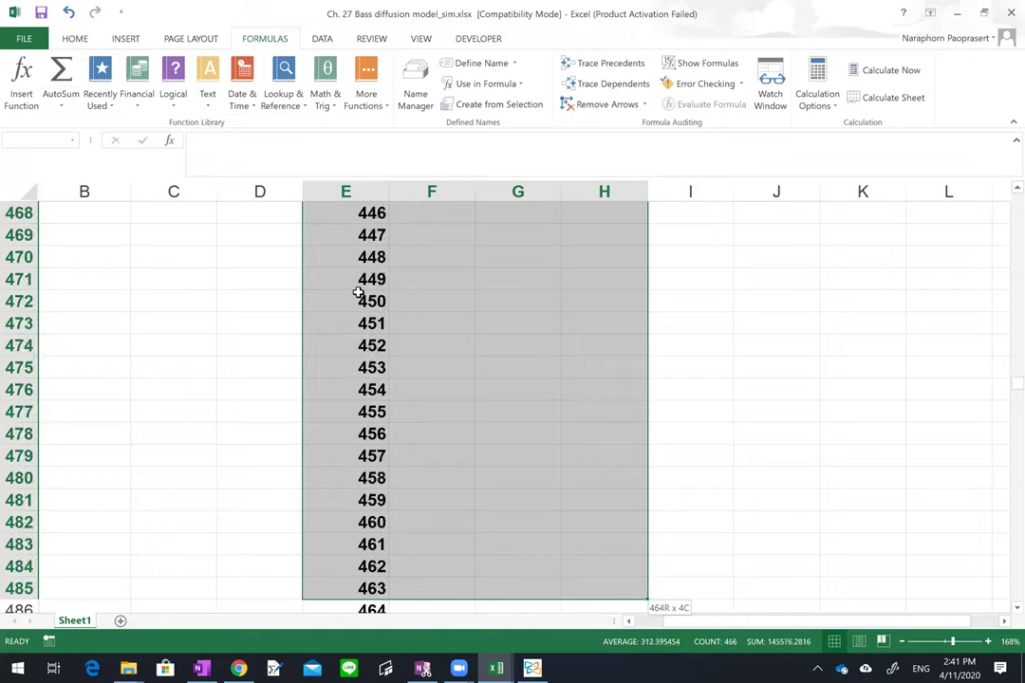
key(shift+Down)
key(shift+Down)
key(shift+Down)
key(shift+Down)
key(shift+Down)
key(shift+Down)
key(shift+Down)
key(shift+Down)
key(shift+Down)
key(shift+Down)
key(shift+Down)
key(shift+Down)
key(shift+Down)
key(shift+Down)
key(shift+Down)
key(shift+Down)
key(shift+Down)
key(shift+Down)
key(shift+Down)
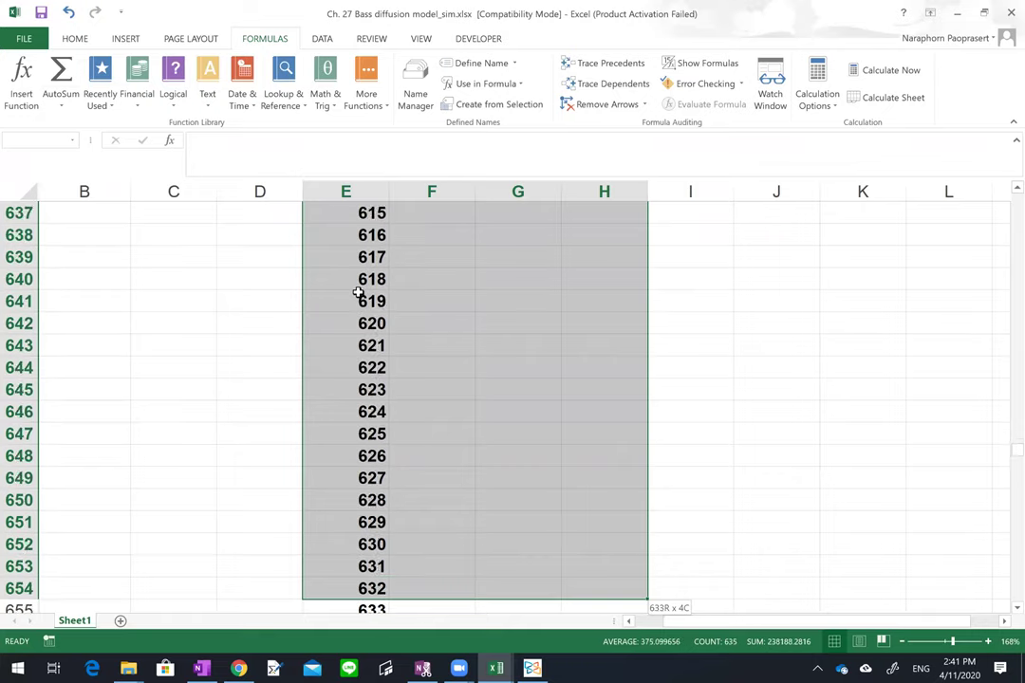
key(shift+Down)
key(shift+Down)
key(shift+Down)
key(shift+Down)
key(shift+Down)
key(shift+Down)
key(shift+Down)
key(shift+Down)
key(shift+Down)
key(shift+Down)
key(shift+Down)
key(shift+Down)
key(shift+Down)
key(shift+Down)
key(shift+Down)
key(shift+Down)
key(shift+Down)
key(shift+Down)
key(shift+Down)
key(shift+Down)
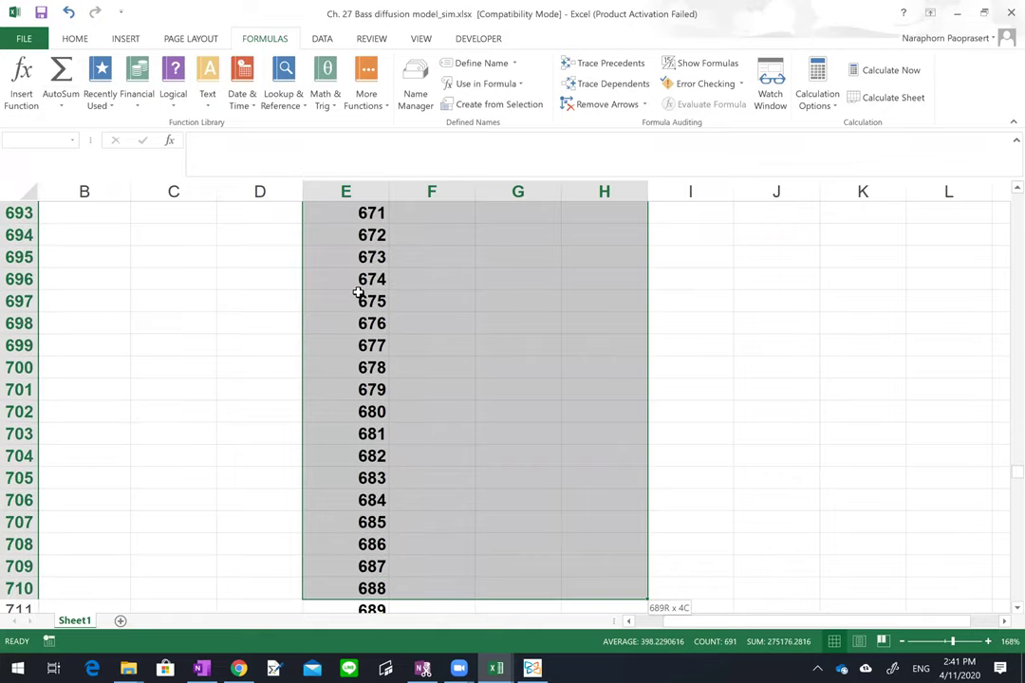
key(shift+Down)
key(shift+Down)
key(shift+Down)
key(shift+Down)
key(shift+Down)
key(shift+Down)
key(shift+Down)
key(shift+Down)
key(shift+Down)
key(shift+Down)
key(shift+Down)
key(shift+Down)
key(shift+Down)
key(shift+Down)
key(shift+Down)
key(shift+Down)
key(shift+Down)
key(shift+Down)
key(shift+Down)
key(shift+Down)
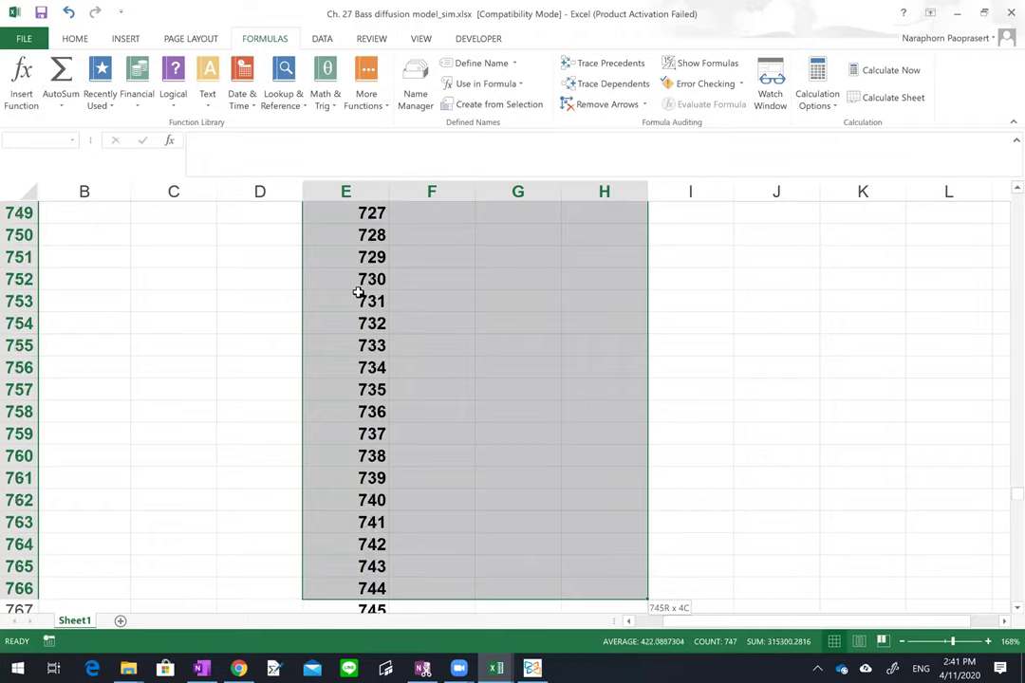
key(shift+Down)
key(shift+Down)
key(shift+Down)
key(shift+Down)
key(shift+Down)
key(shift+Down)
key(shift+Down)
key(shift+Down)
key(shift+Down)
key(shift+Down)
key(shift+Down)
key(shift+Down)
key(shift+Down)
key(shift+Down)
key(shift+Down)
key(shift+Down)
key(shift+Down)
key(shift+Down)
key(shift+Down)
key(shift+Down)
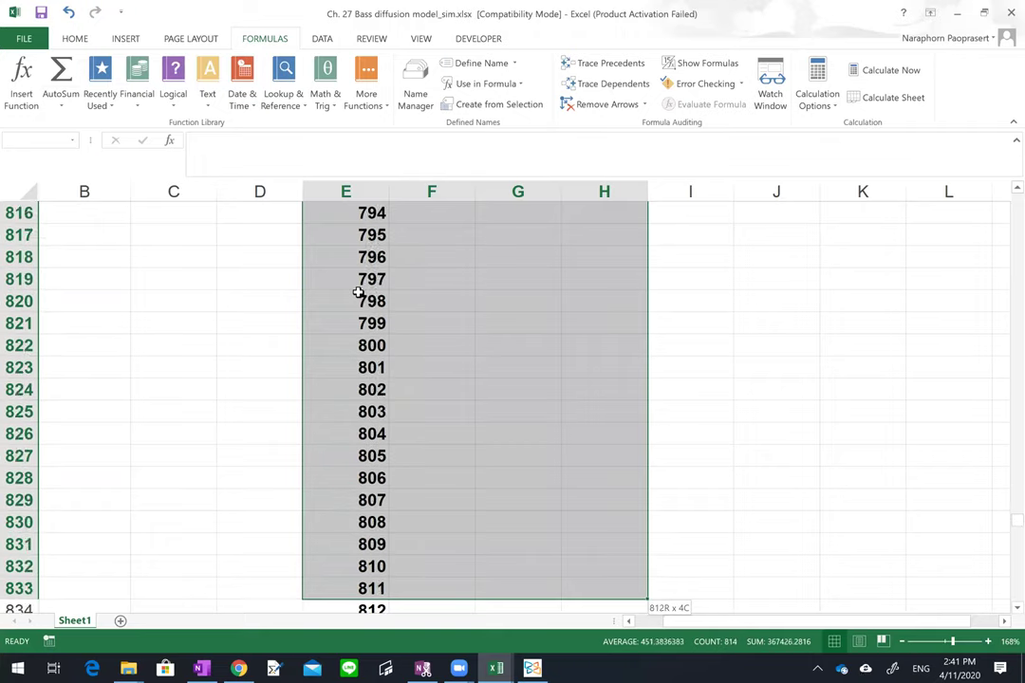
key(shift+Down)
key(shift+Down)
key(shift+Down)
key(shift+Down)
key(shift+Down)
key(shift+Down)
key(shift+Down)
key(shift+Down)
key(shift+Down)
key(shift+Down)
key(shift+Down)
key(shift+Down)
key(shift+Down)
key(shift+Down)
key(shift+Down)
key(shift+Down)
key(shift+Down)
key(shift+Down)
key(shift+Down)
key(shift+Down)
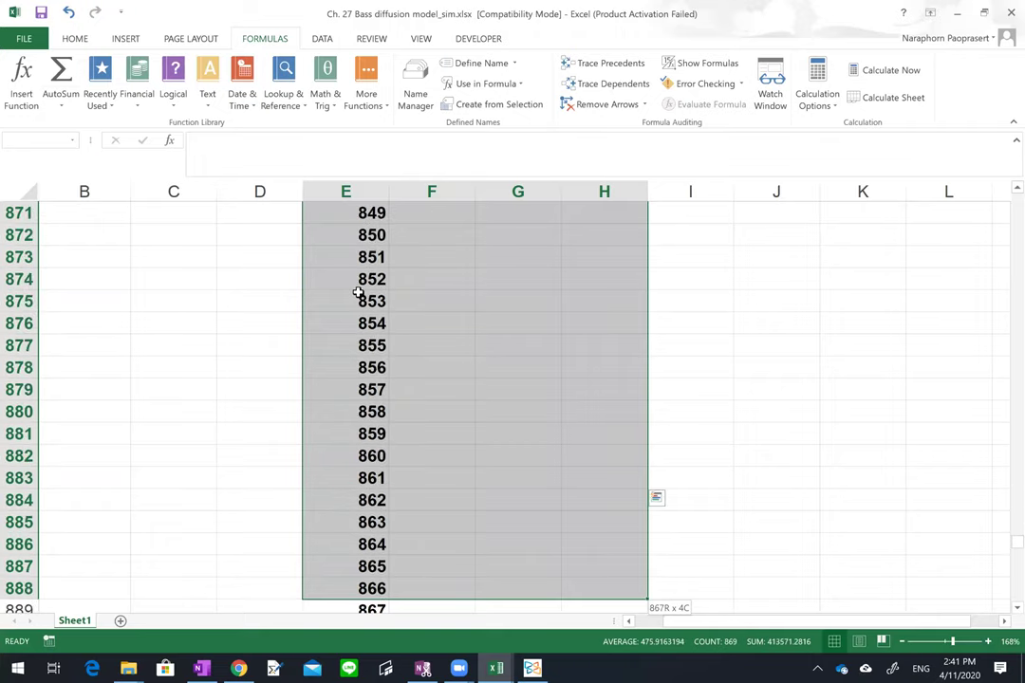
key(shift+Down)
key(shift+Down)
key(shift+Down)
key(shift+Down)
key(shift+Down)
key(shift+Down)
key(shift+Down)
key(shift+Down)
key(shift+Down)
key(shift+Down)
key(shift+Down)
key(shift+Down)
key(shift+Down)
key(shift+Down)
key(shift+Down)
key(shift+Down)
key(shift+Down)
key(shift+Down)
key(shift+Down)
key(shift+Down)
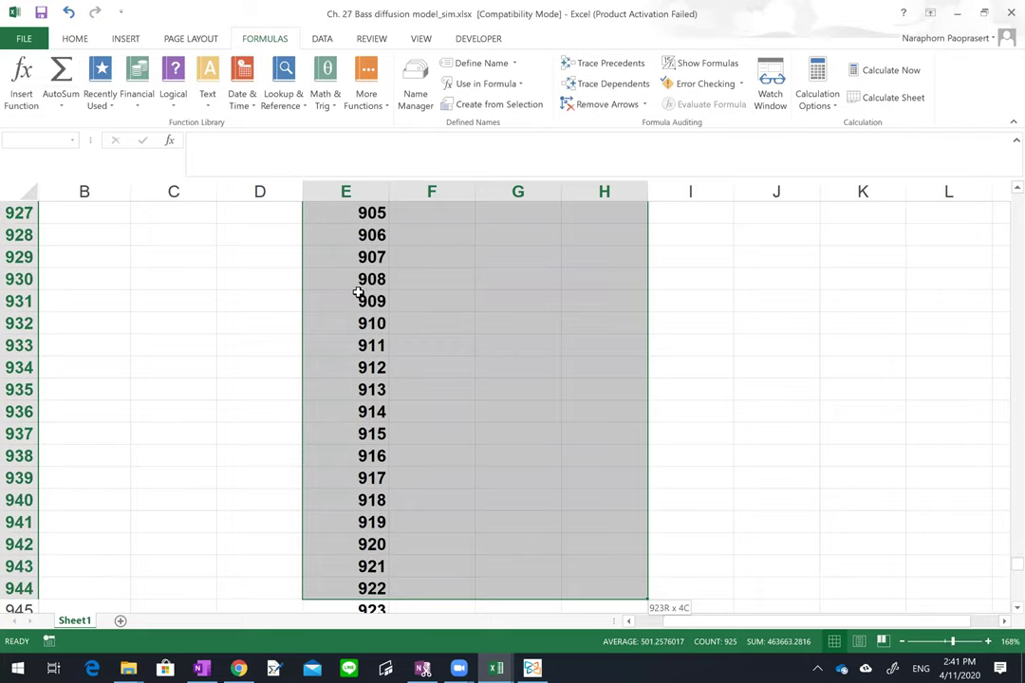
Extend the data table selection in columns E to H down to row 1022, the row of simulation run 1000.
key(shift+Down)
key(shift+Down)
key(shift+Down)
key(shift+Down)
key(shift+Down)
key(shift+Down)
key(shift+Down)
key(shift+Down)
key(shift+Down)
key(shift+Down)
key(shift+Down)
key(shift+Down)
key(shift+Down)
key(shift+Down)
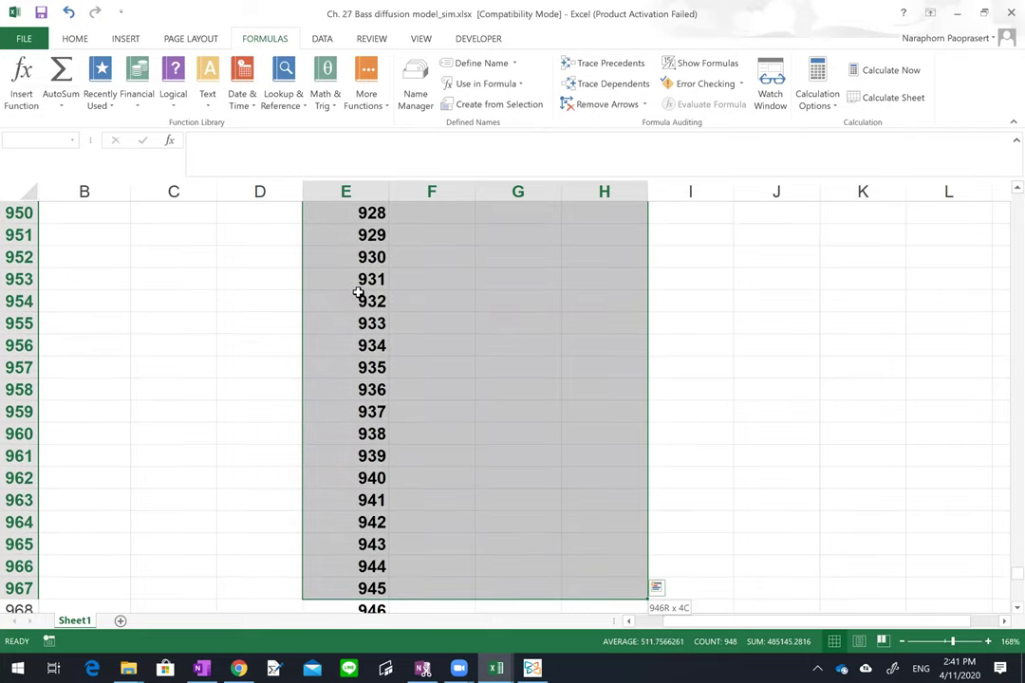
key(shift+Down)
key(shift+Down)
key(shift+Down)
key(shift+Down)
key(shift+Down)
key(shift+Down)
key(shift+Down)
key(shift+Down)
key(shift+Down)
key(shift+Down)
key(shift+Down)
key(shift+Down)
key(shift+Down)
key(shift+Down)
key(shift+Down)
key(shift+Down)
key(shift+Down)
key(shift+Down)
key(shift+Down)
key(shift+Down)
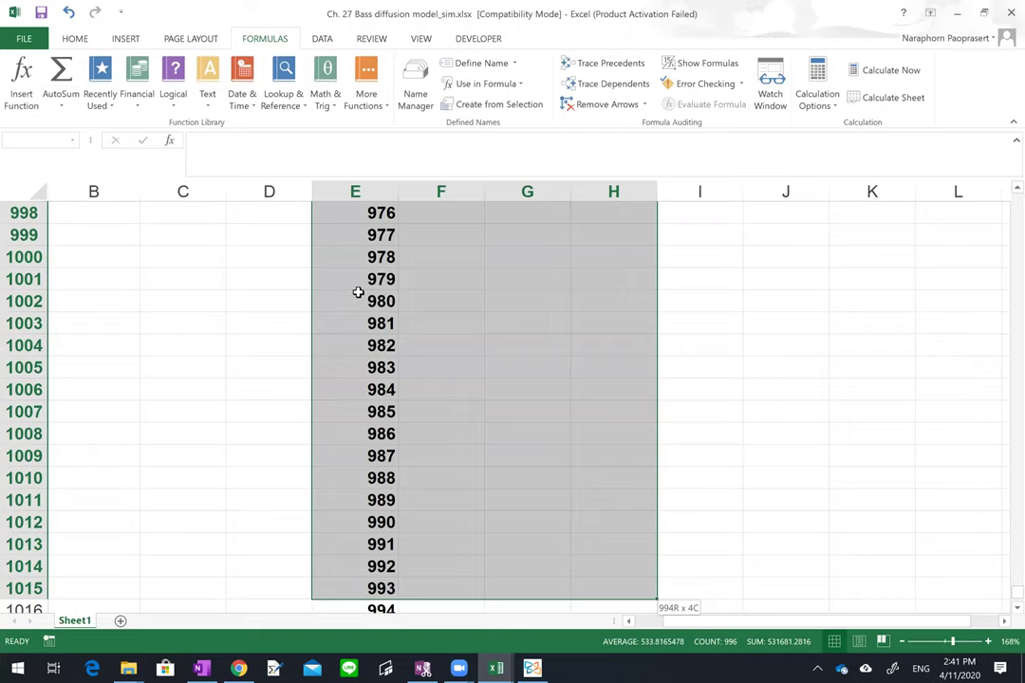
key(shift+Up)
key(shift+Up)
key(shift+Up)
key(shift+Up)
key(shift+Up)
key(shift+Up)
key(shift+Up)
key(shift+Up)
key(shift+Up)
key(shift+Up)
key(shift+Up)
key(shift+Up)
key(shift+Up)
key(shift+Up)
key(shift+Up)
key(shift+Up)
key(shift+Up)
key(shift+Up)
key(shift+Up)
key(shift+Up)
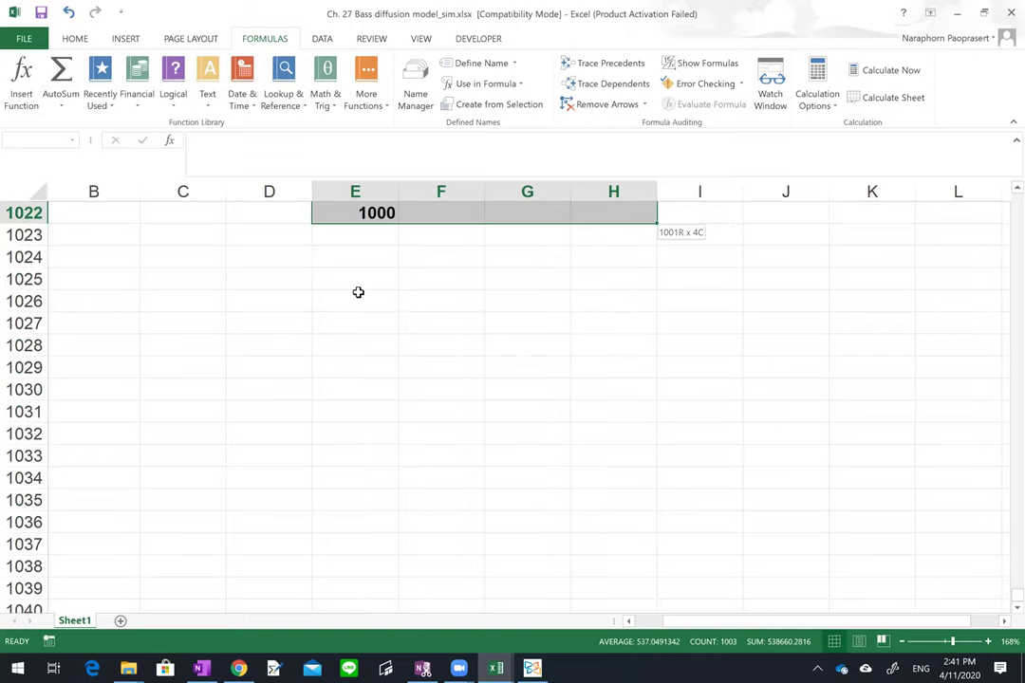
key(shift+Down)
key(shift+Down)
key(shift+Down)
key(shift+Down)
key(shift+Down)
key(shift+Down)
key(shift+Down)
key(shift+Down)
key(shift+Down)
key(shift+Down)
key(shift+Down)
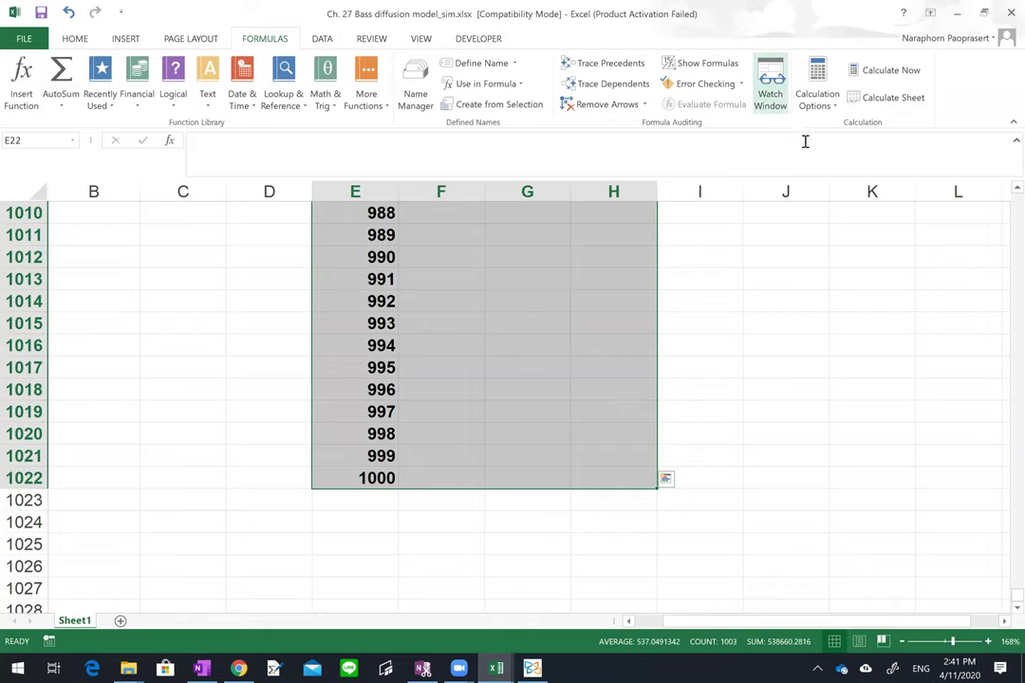
Create a data table on the selected range, using blank cell K15 as the column input cell and no row input cell.
click(322, 38)
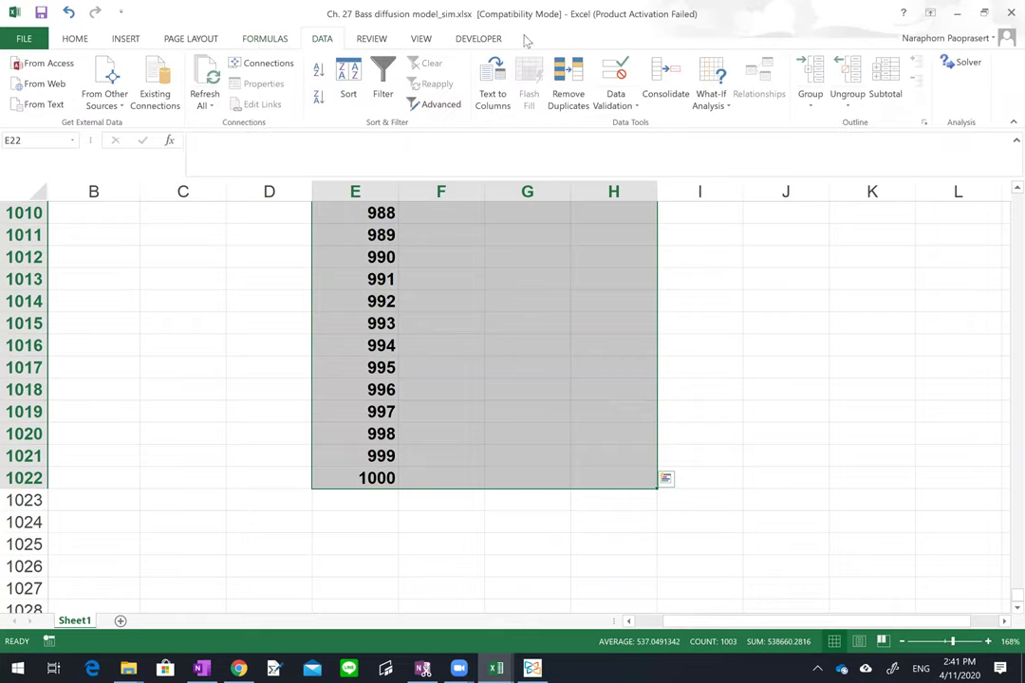
click(716, 100)
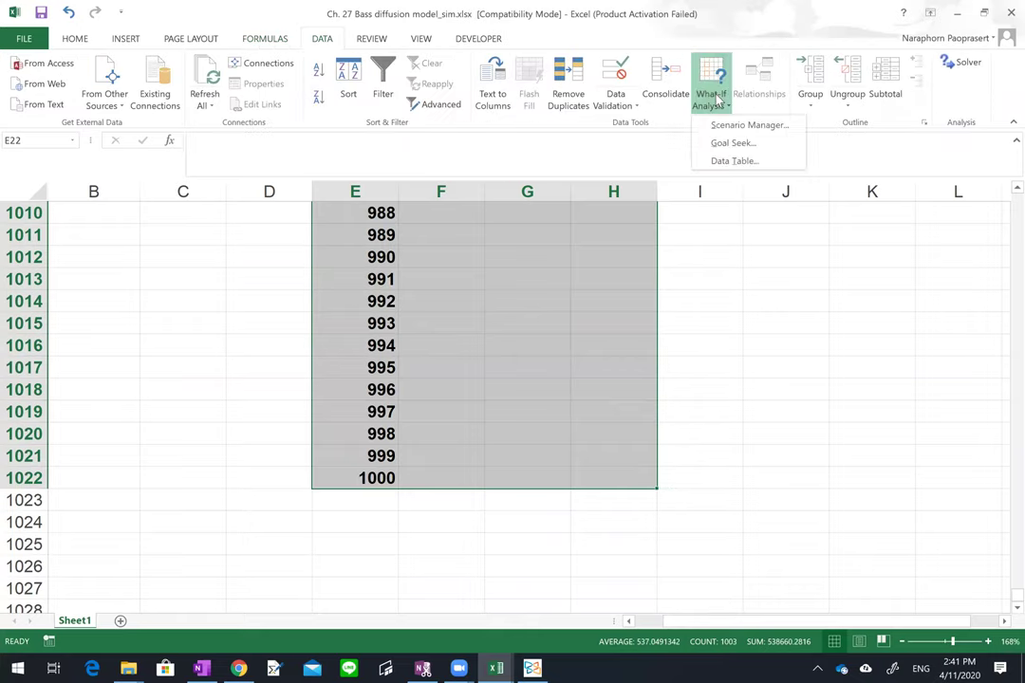
click(727, 161)
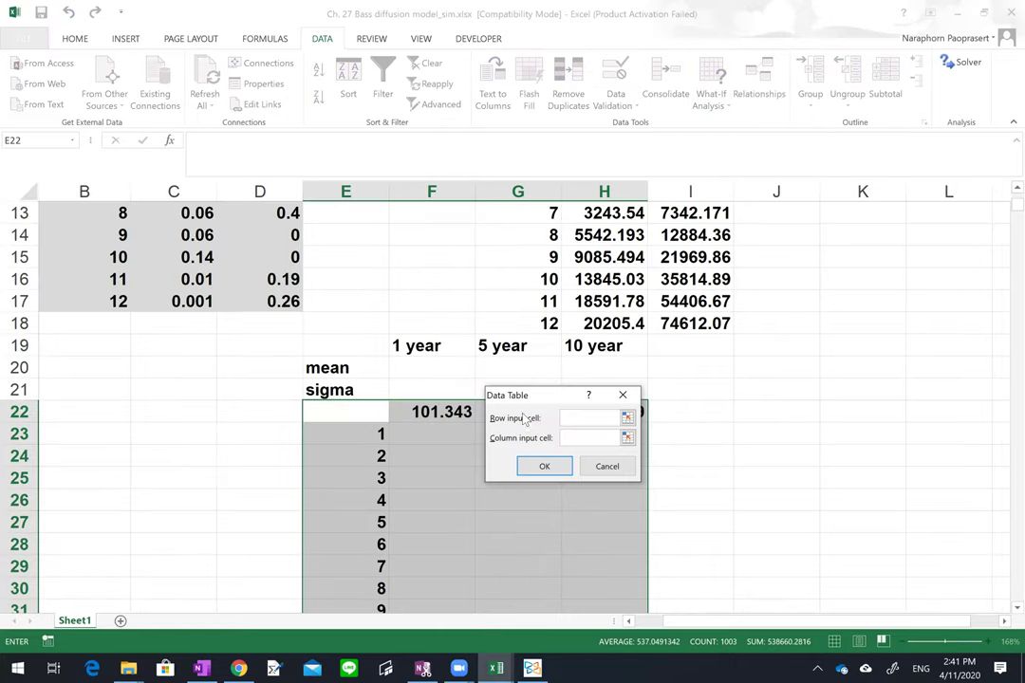
click(578, 439)
click(860, 255)
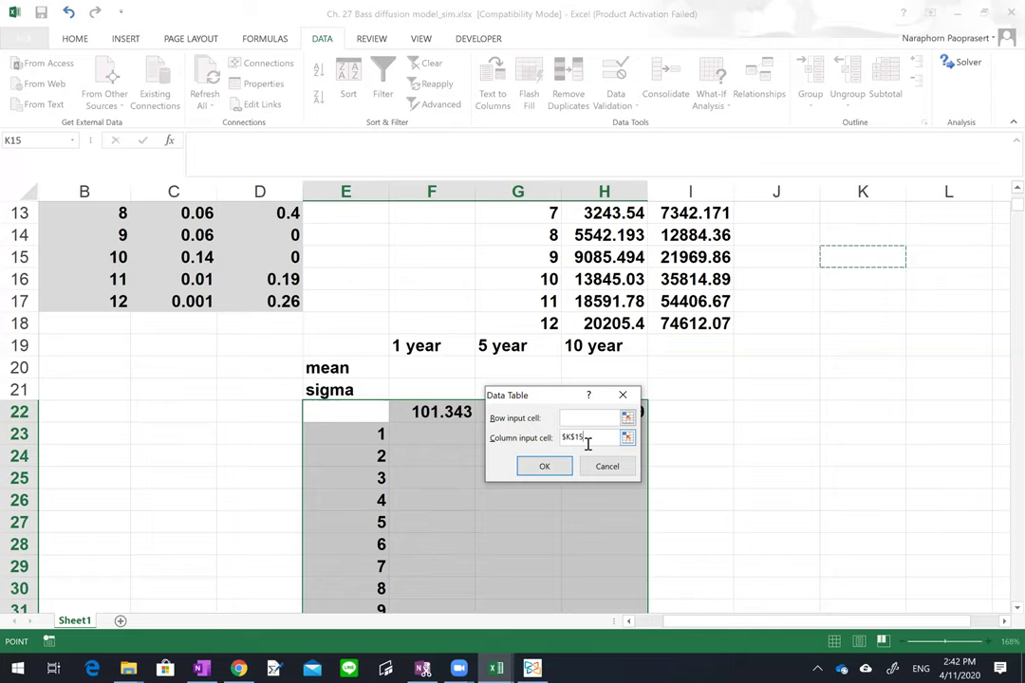
click(544, 467)
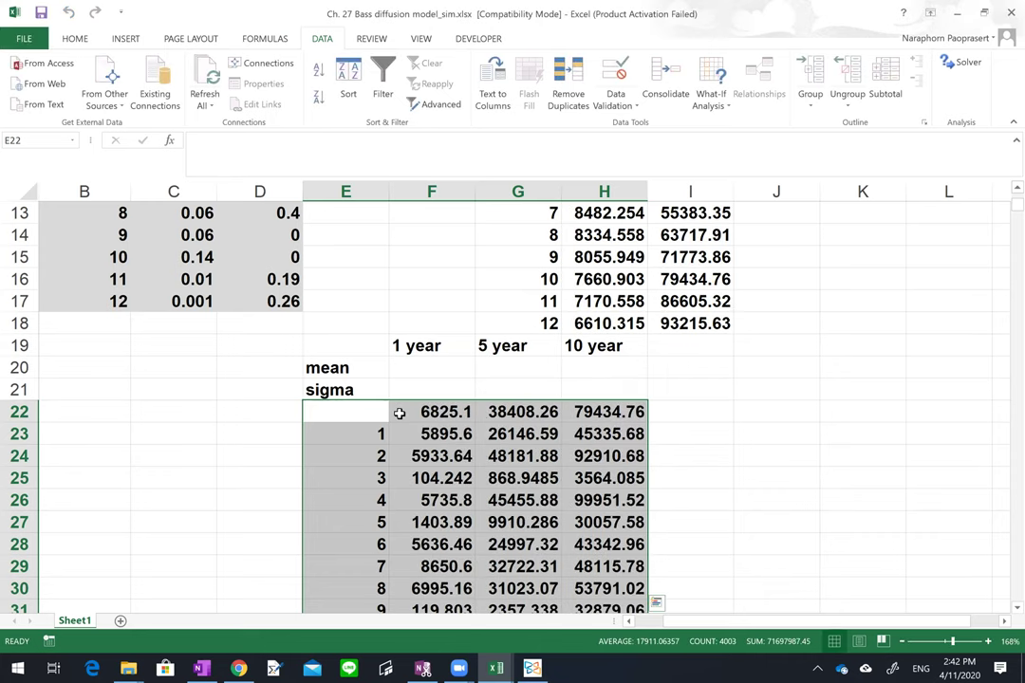
Check the data table formulas in the first simulation result rows, from F23 across to H23.
click(427, 434)
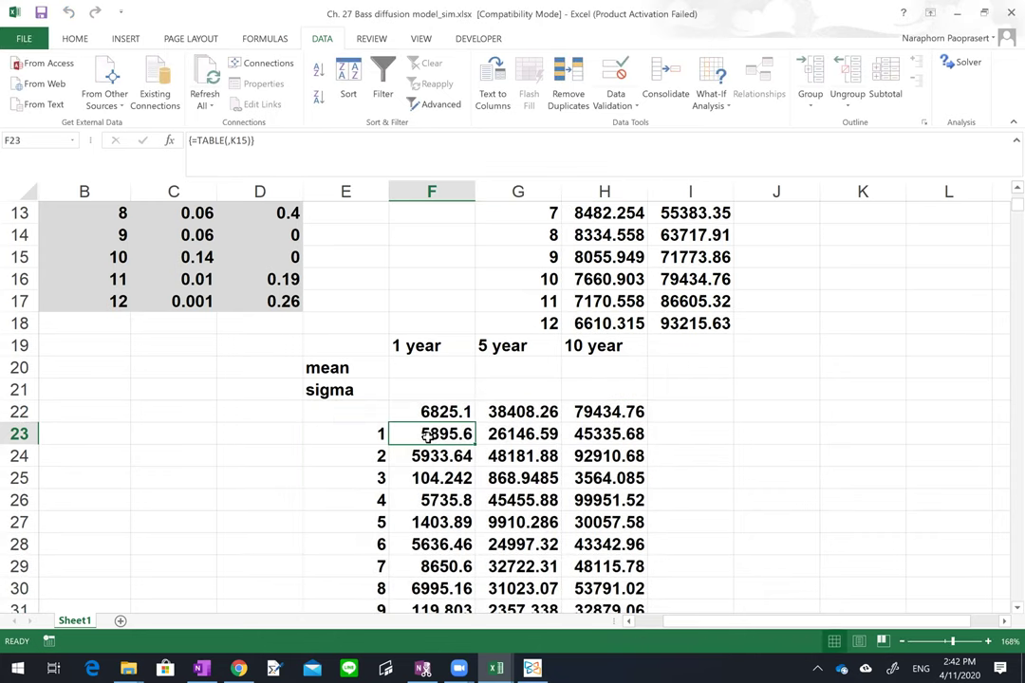
key(Down)
key(Down)
key(Up)
key(Up)
key(Right)
key(Right)
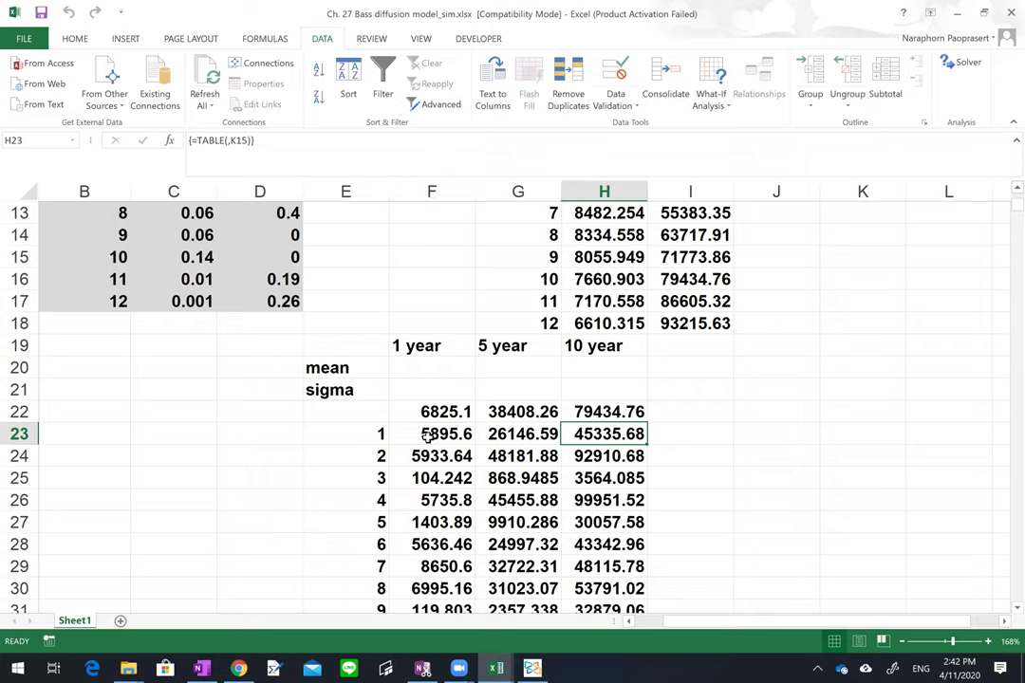
Enter =average(F23:F1022) in F20 for the 1-year mean and copy the formula across to H20.
key(Up)
key(Up)
key(Up)
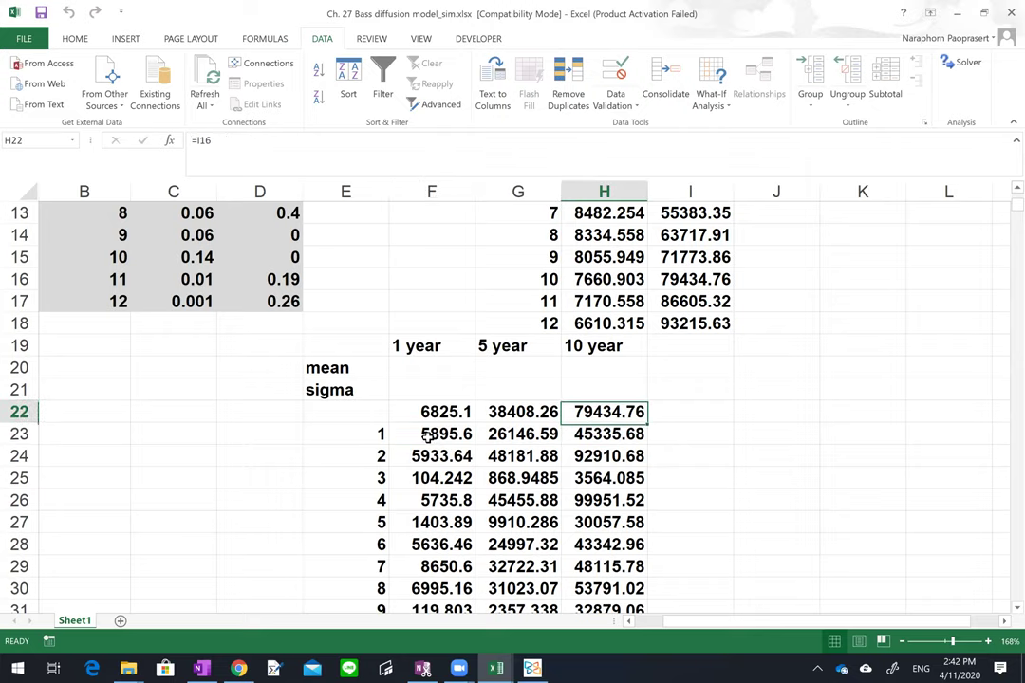
key(Left)
key(Left)
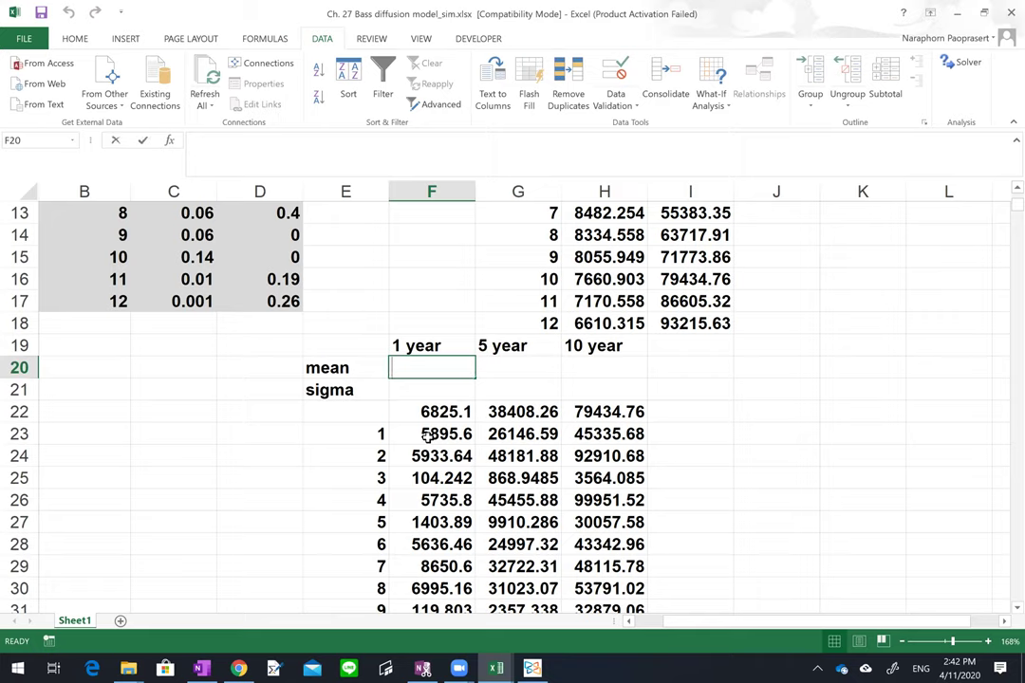
text(=average()
key(Down)
key(Down)
key(Down)
key(shift+Down)
key(shift+Down)
key(shift+Down)
key(shift+Down)
key(shift+Down)
key(shift+Down)
key(shift+Down)
key(shift+Down)
key(shift+Down)
key(shift+Down)
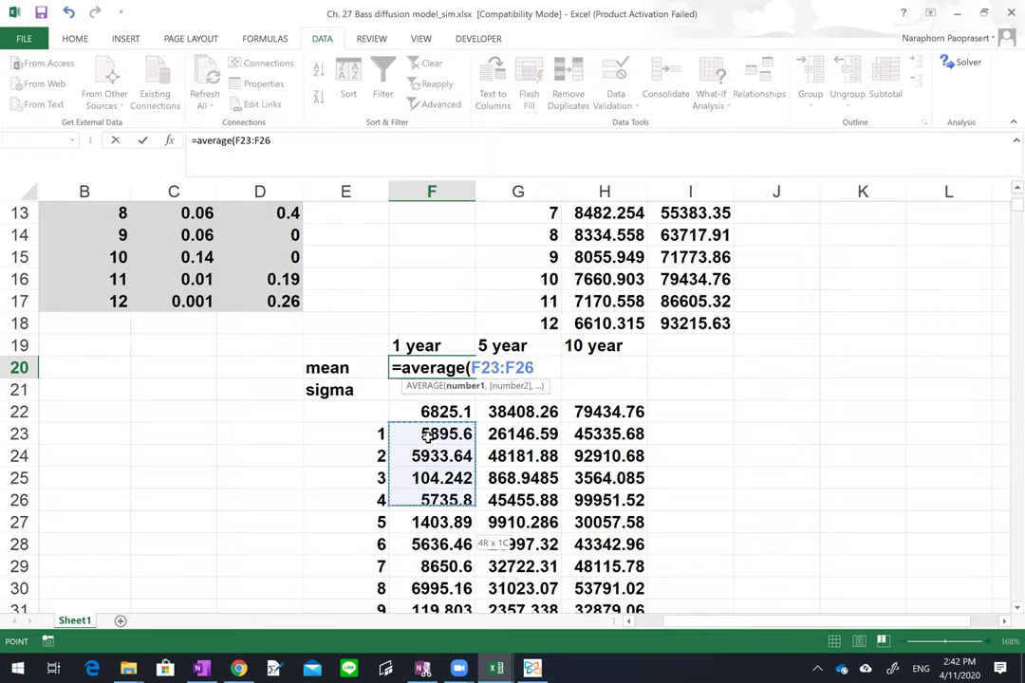
key(BackSpace)
key(BackSpace)
text(1022)
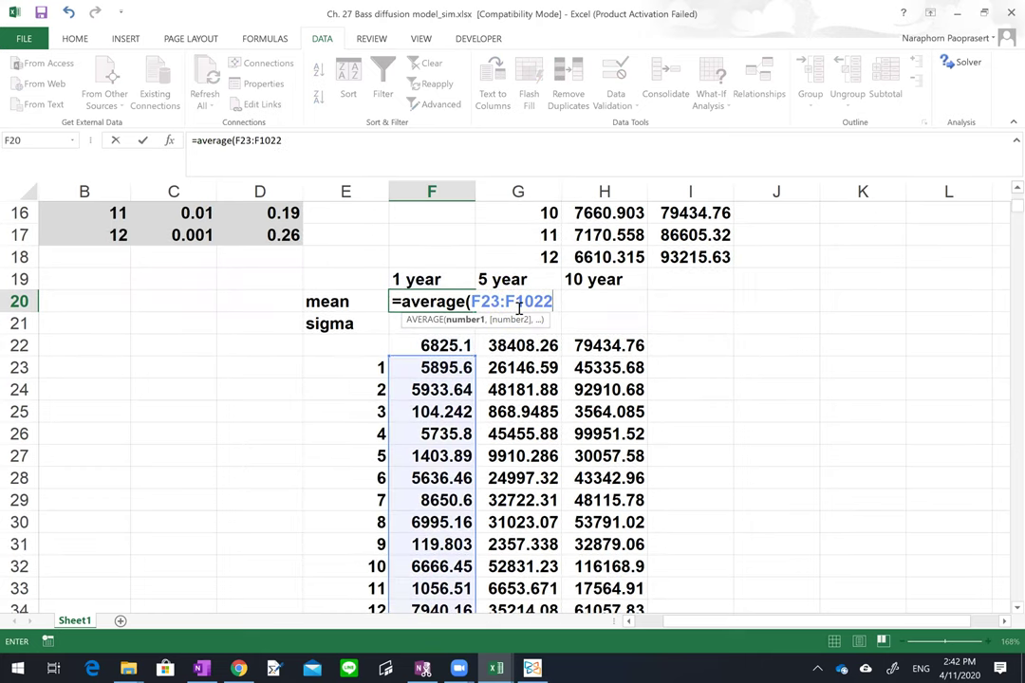
text())
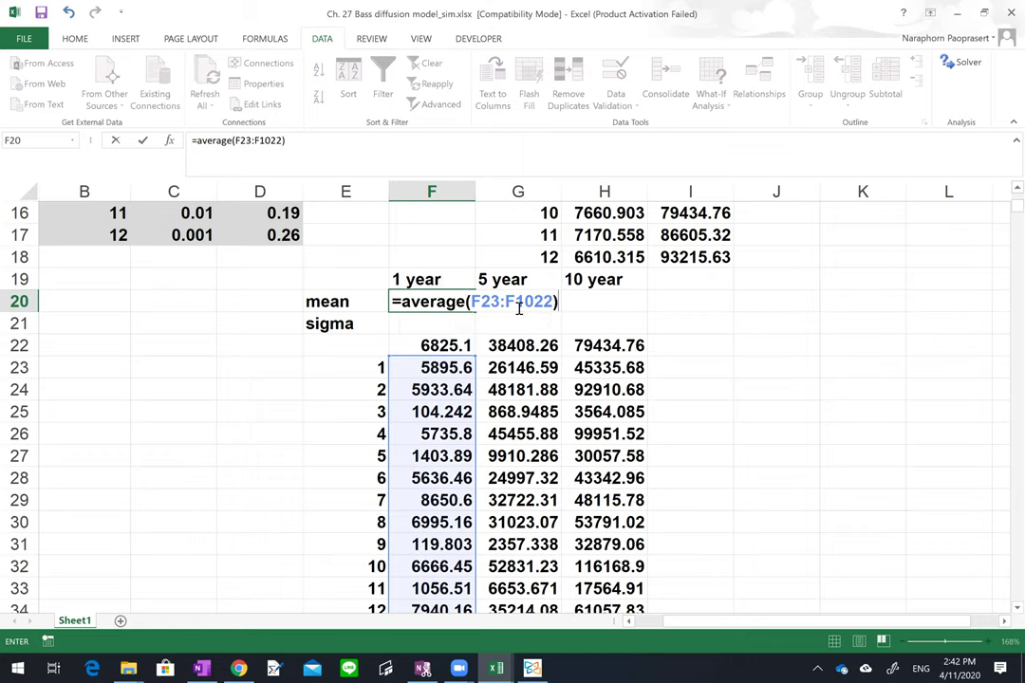
key(Return)
click(472, 301)
drag(475, 310, 625, 314)
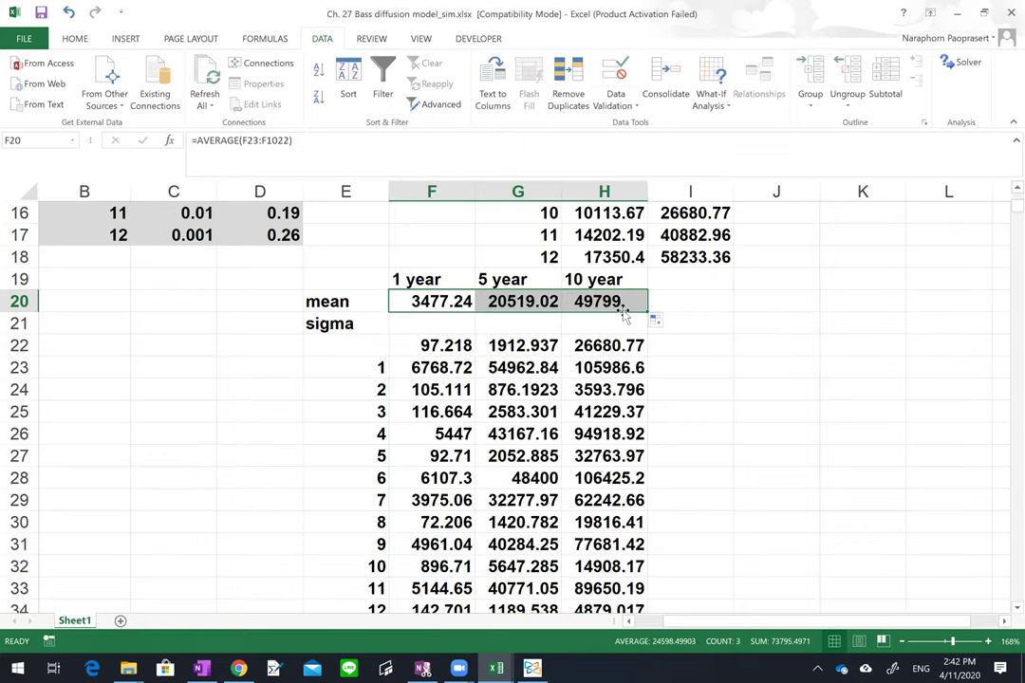
Enter =stdev(F23:F1022) in F21 for the 1-year sigma and copy the formula across to H21.
click(425, 323)
text(=a)
key(BackSpace)
text(std)
key(BackSpace)
key(BackSpace)
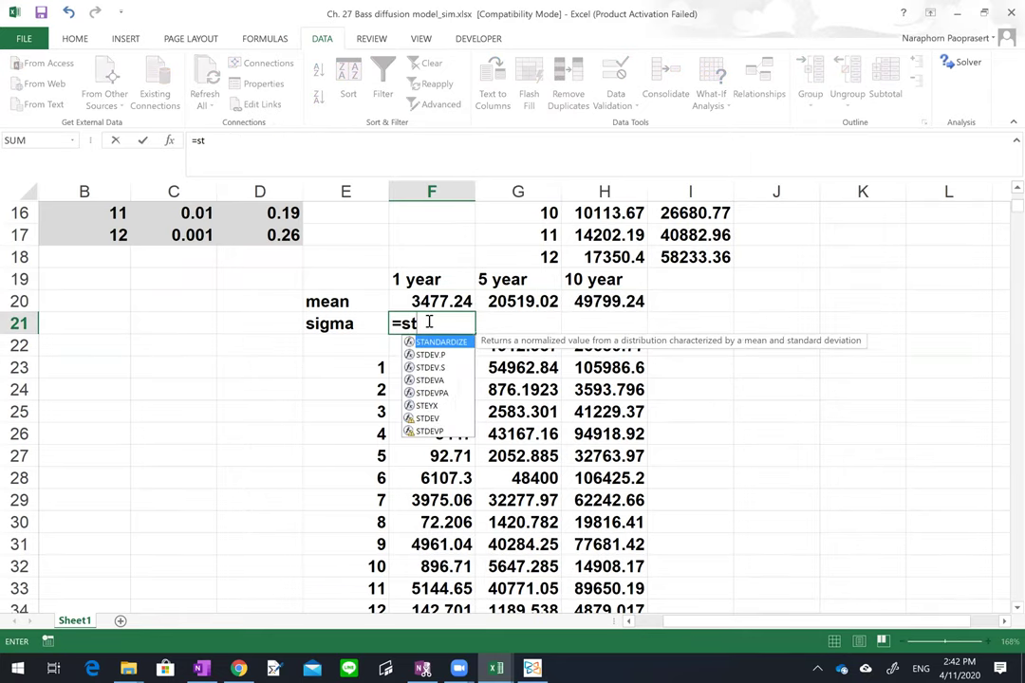
text(tdev)
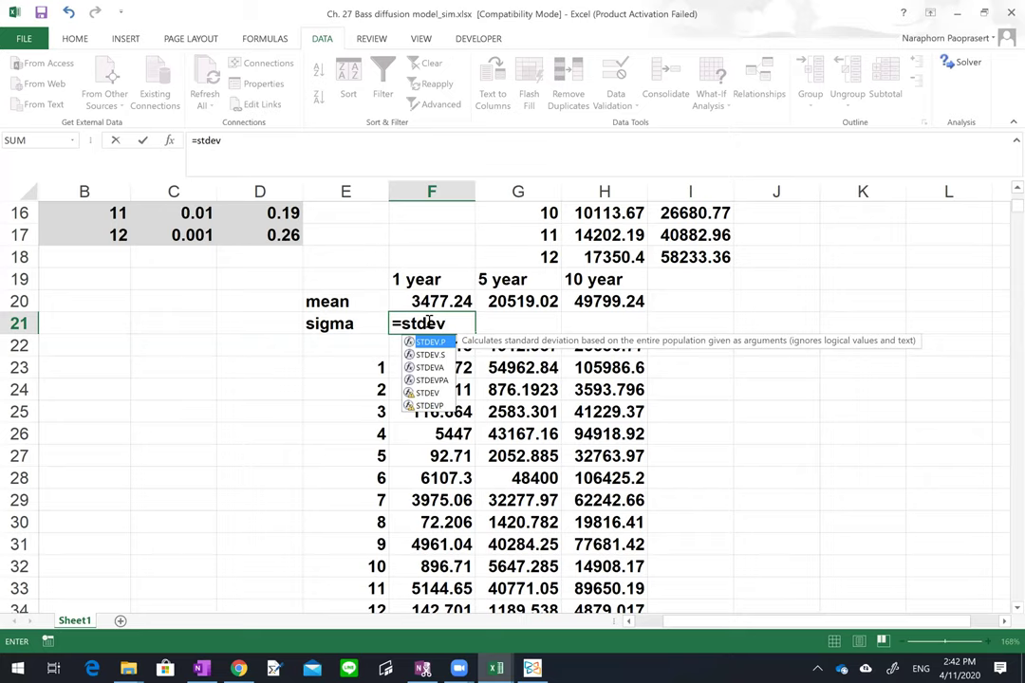
text(()
click(437, 373)
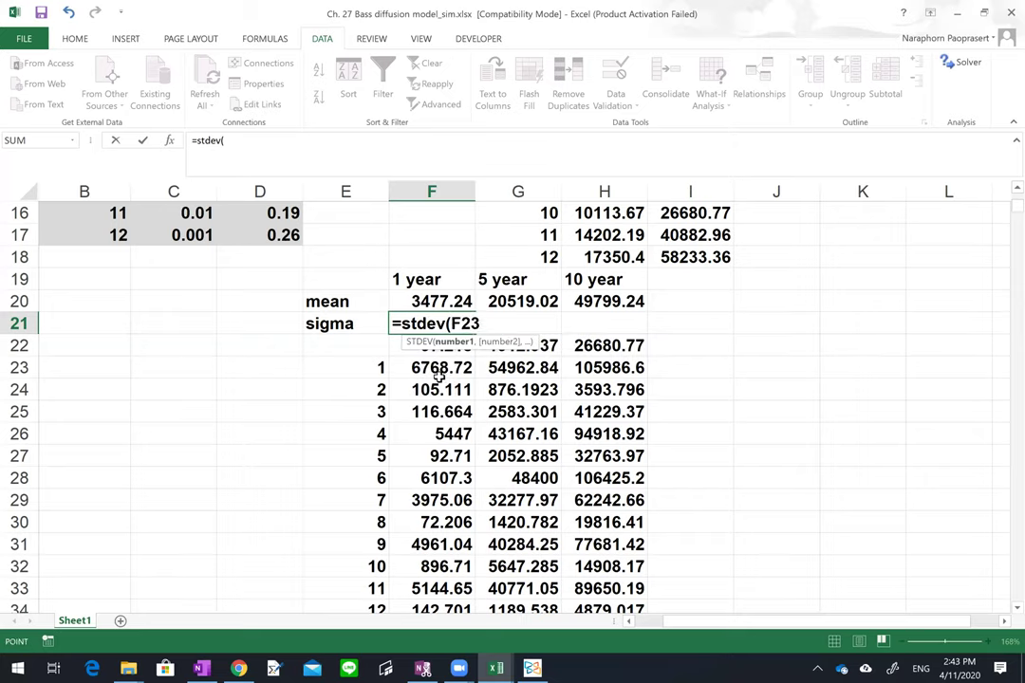
key(shift+Down)
key(shift+Down)
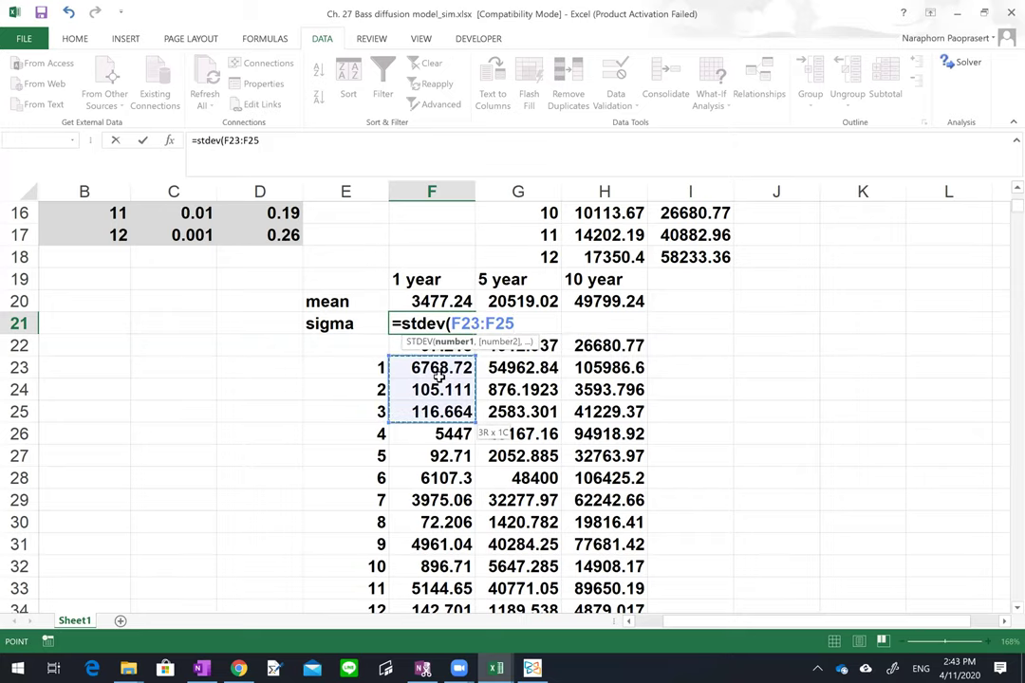
key(shift+Up)
key(shift+Up)
text(:F1022))
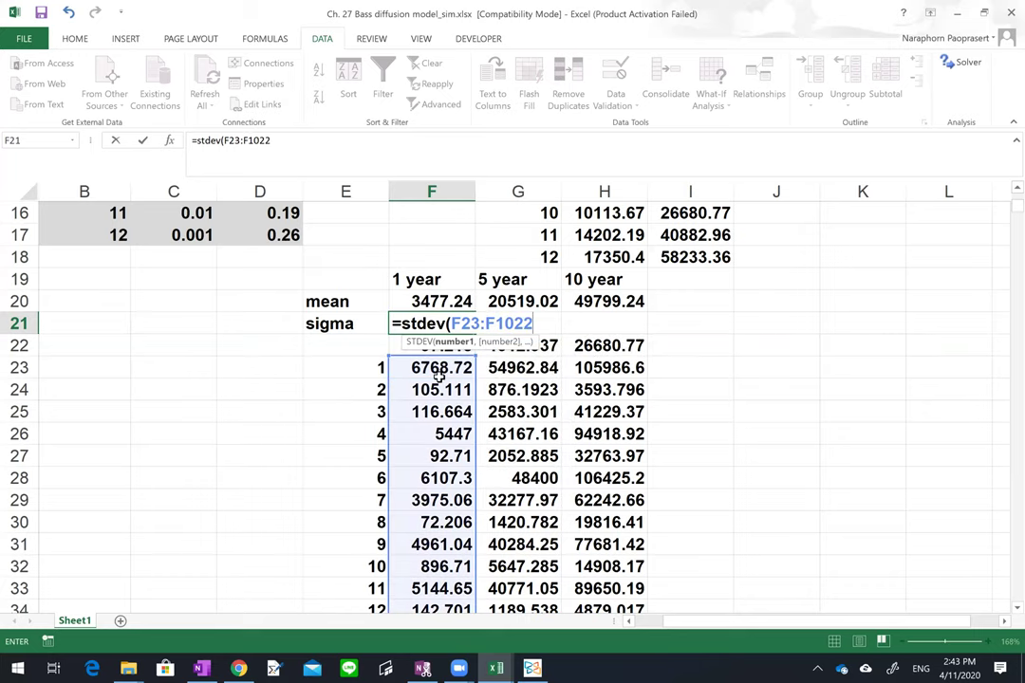
key(Return)
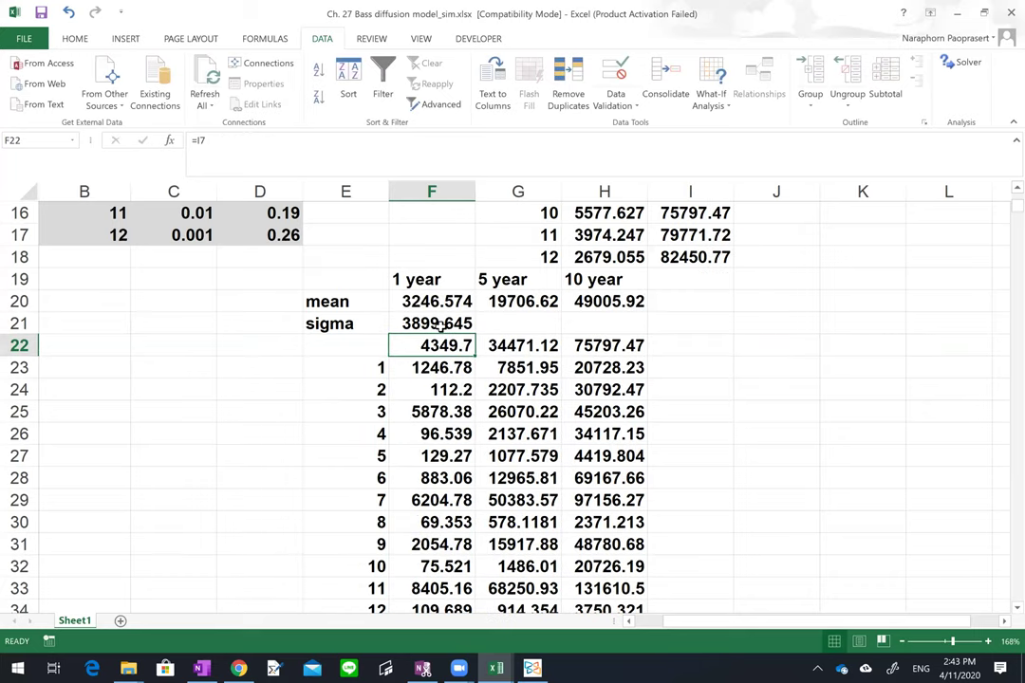
click(472, 324)
drag(475, 325, 647, 327)
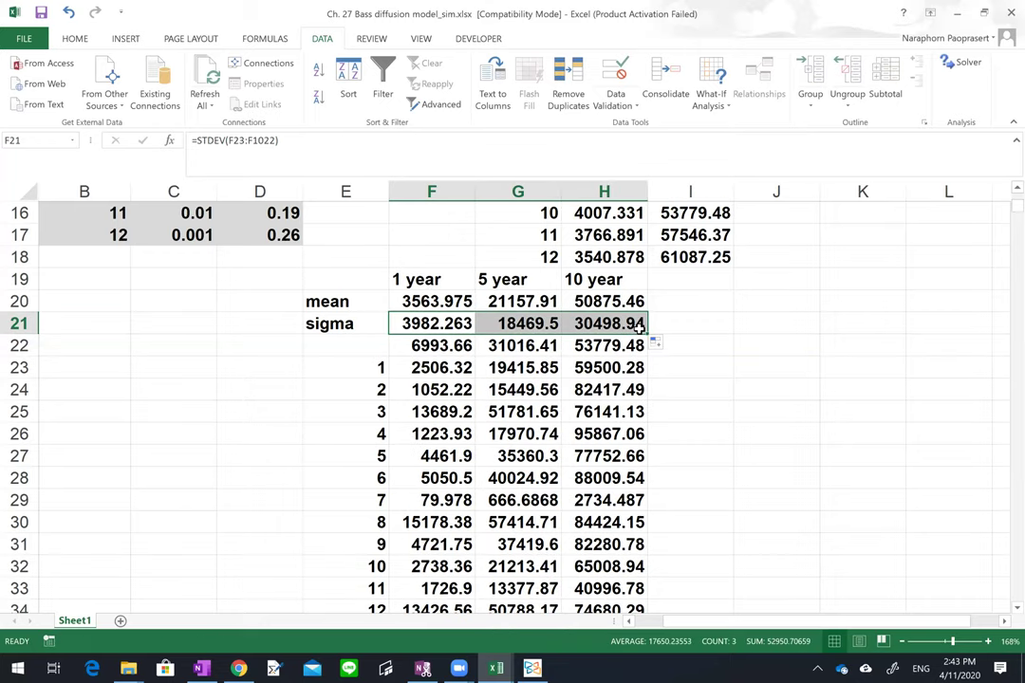
Review the 1-year and 10-year means in row 20 alongside the yearly n(t) and N(t) table above.
click(707, 329)
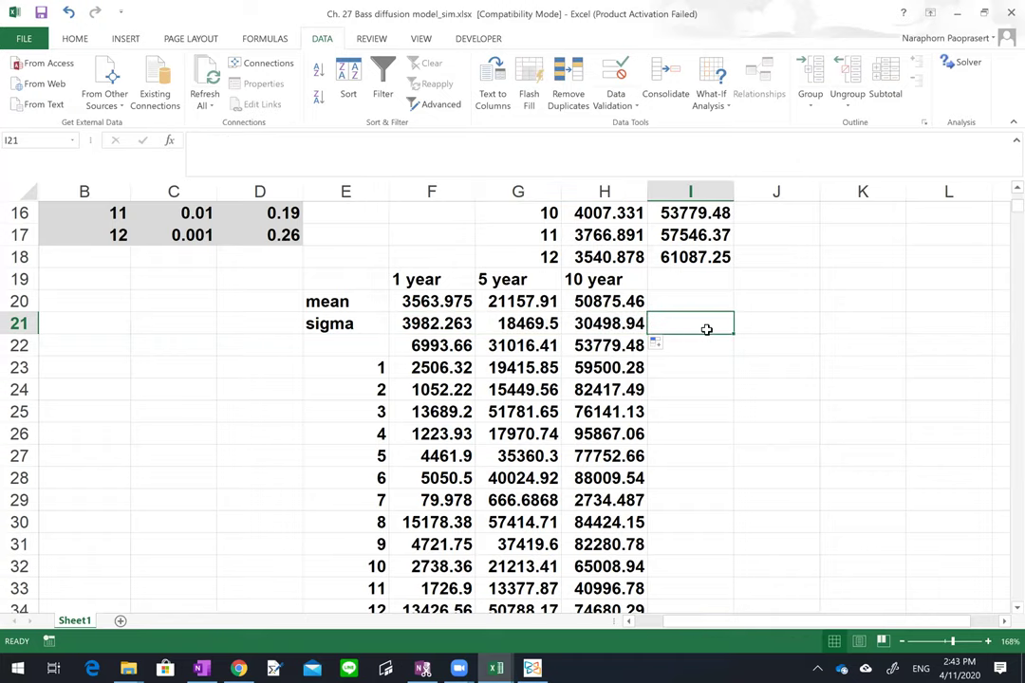
key(Left)
key(Left)
key(Left)
key(Up)
key(Up)
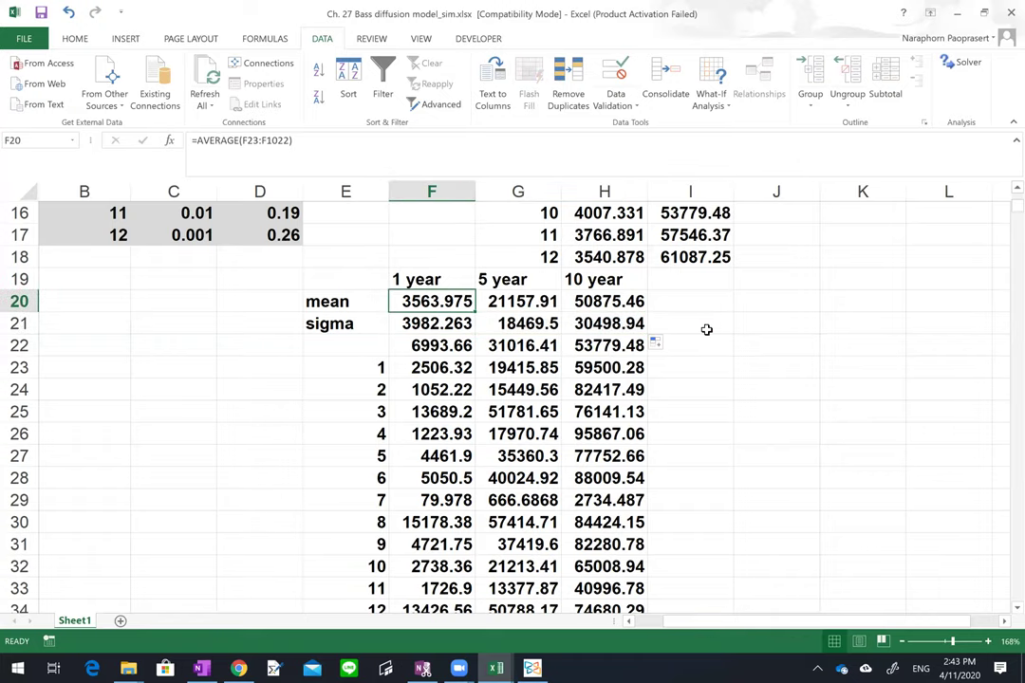
key(Up)
key(Up)
key(Up)
key(Up)
key(Up)
key(Up)
key(Up)
key(Up)
key(Up)
key(Up)
key(Up)
key(Up)
key(Up)
key(Up)
key(Up)
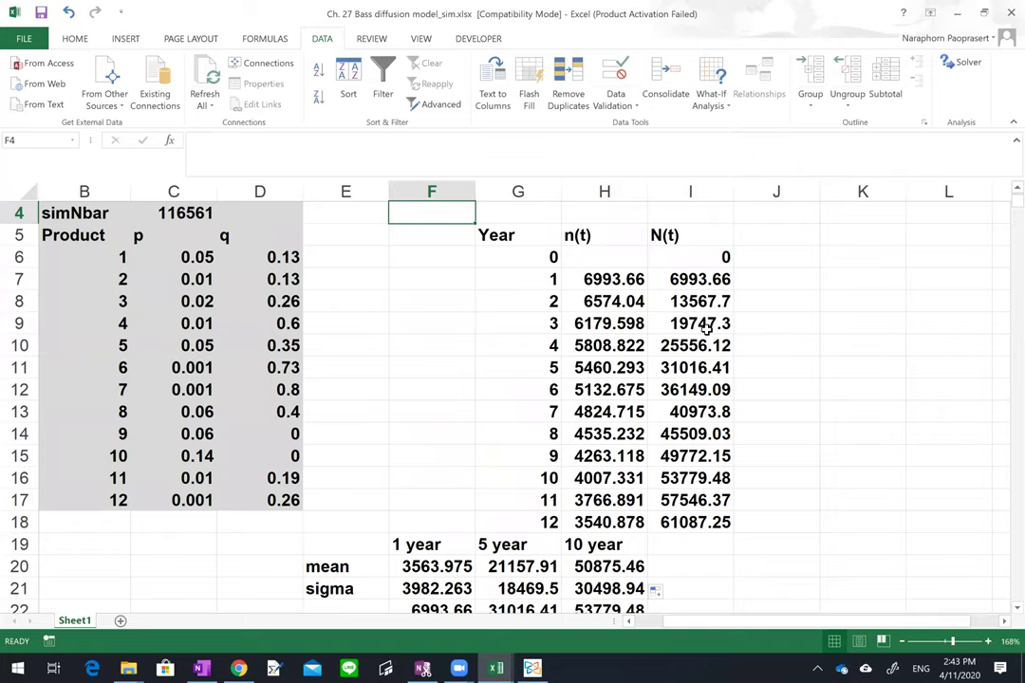
click(435, 566)
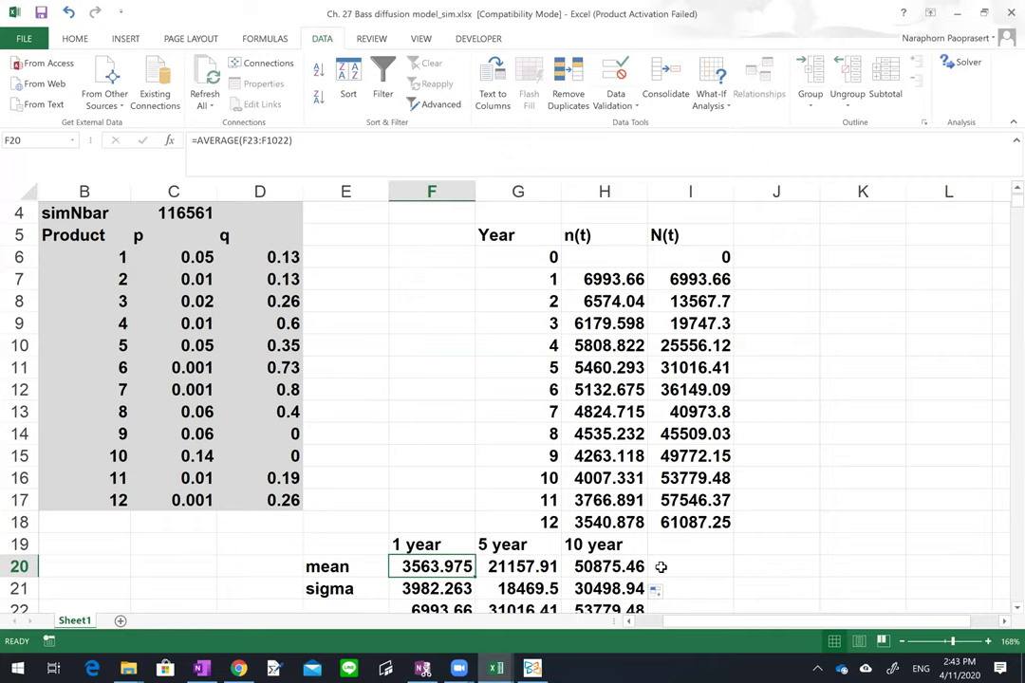
click(612, 567)
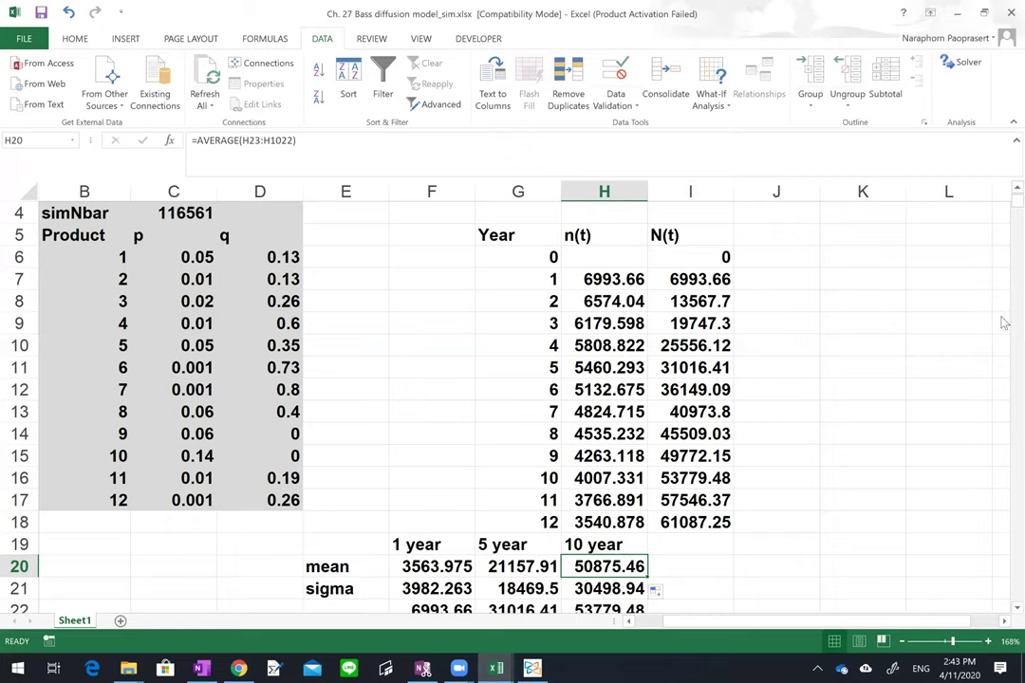
Examine the first five 1-year simulation results in F23 to F27.
drag(1003, 211, 1003, 214)
scroll(553, 364, up, 2)
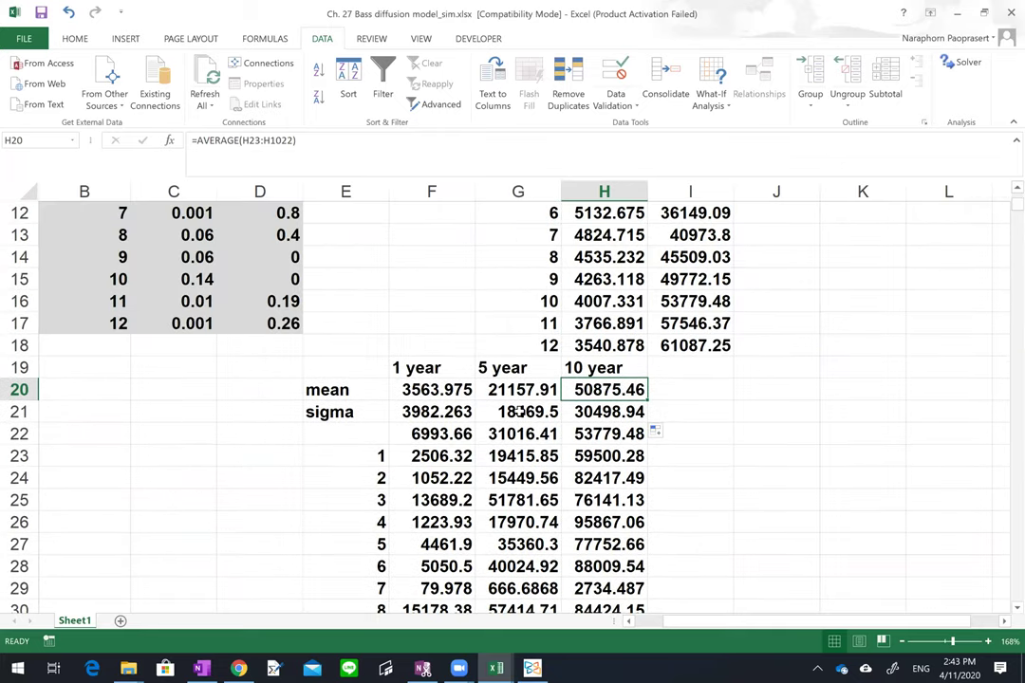
click(448, 457)
drag(448, 457, 442, 544)
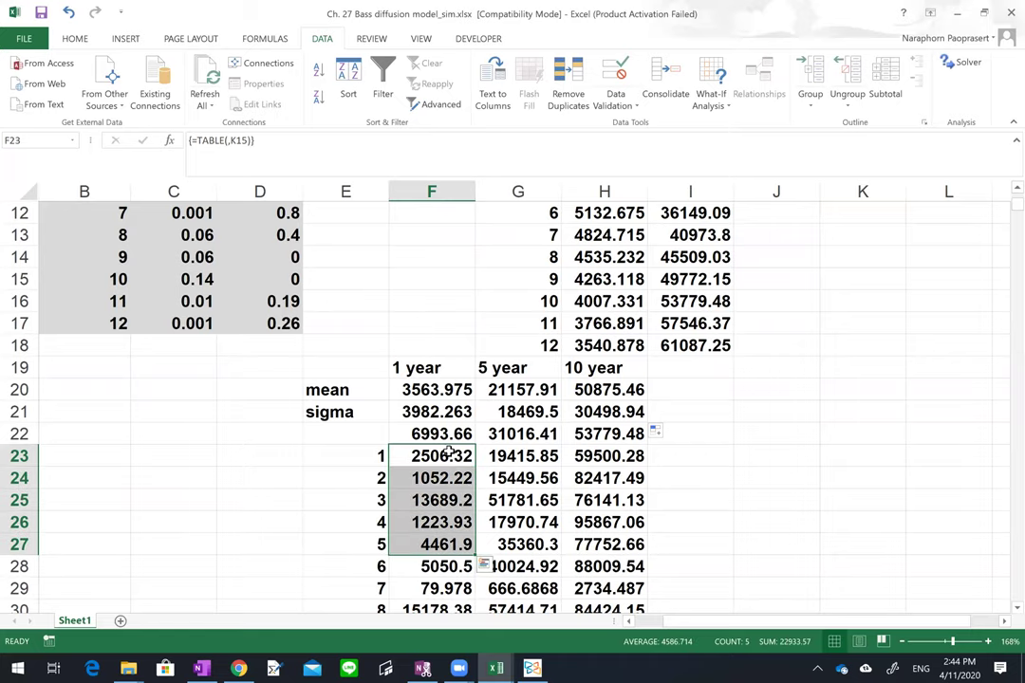
Set the workbook's calculation option to Automatic so that the simulation recalculates.
click(384, 39)
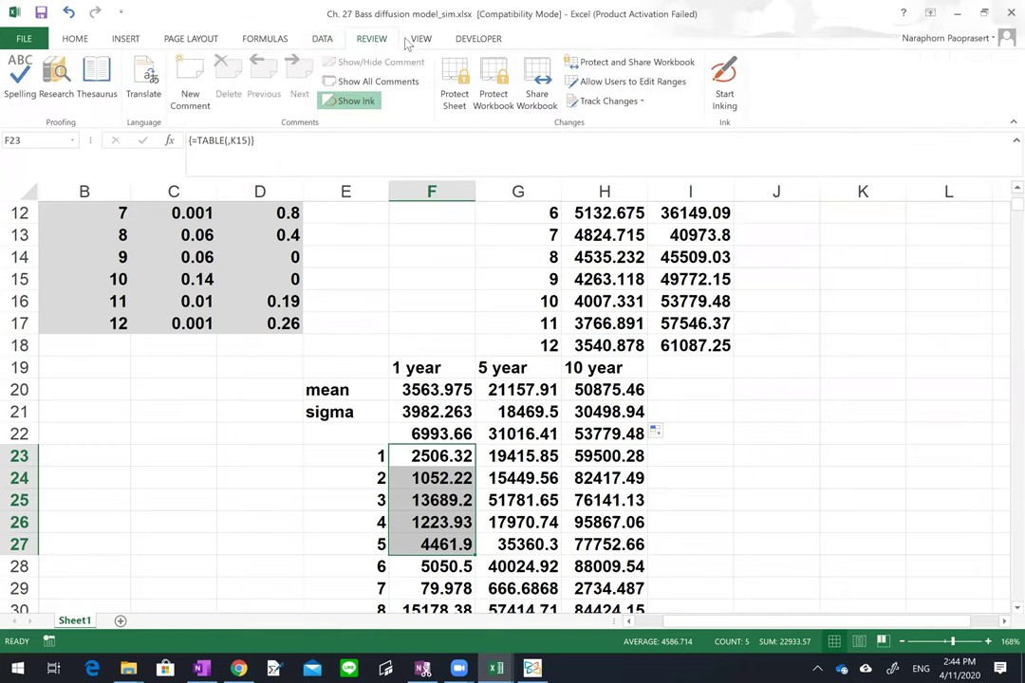
click(407, 40)
click(380, 41)
click(327, 43)
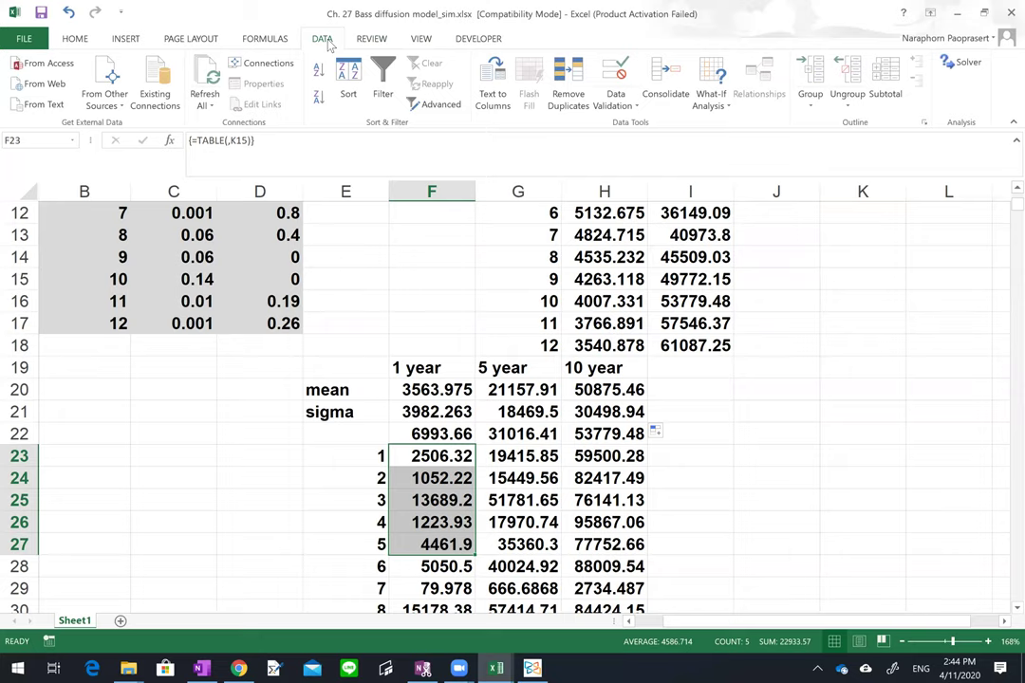
click(256, 39)
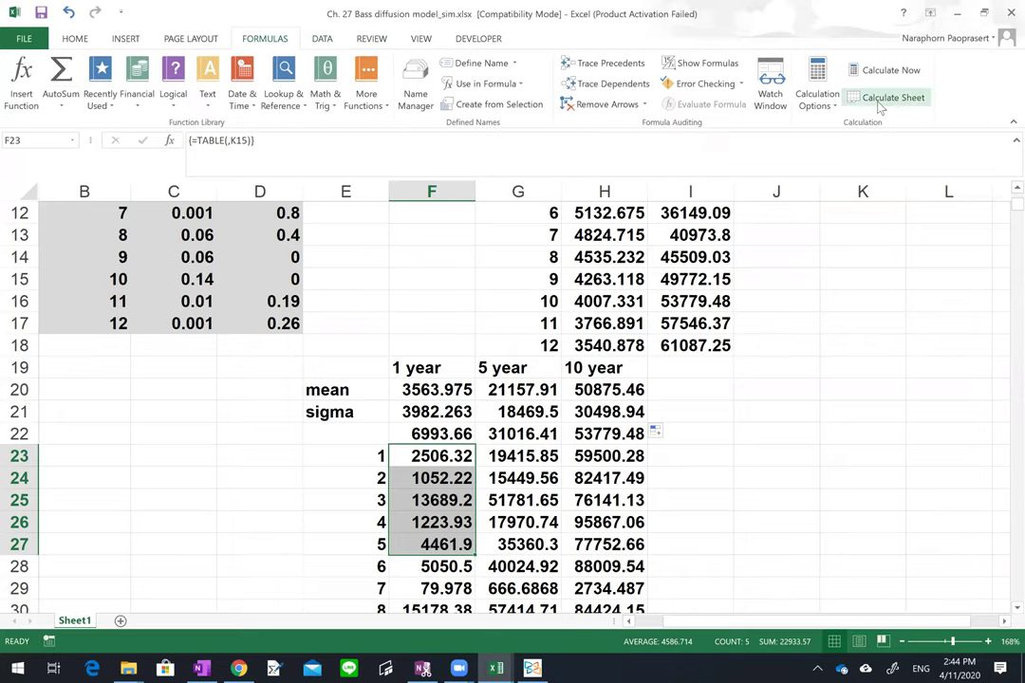
click(828, 111)
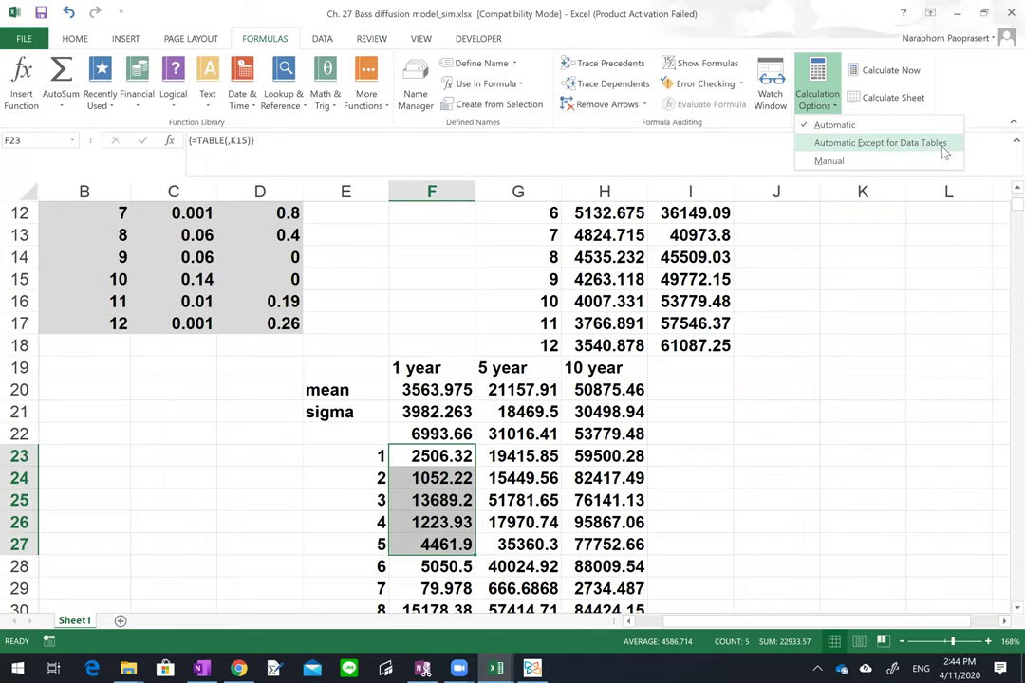
click(831, 129)
Compare the first five 1-year simulation results in F23:F27 again and check which calculation option is active.
click(457, 477)
drag(446, 456, 446, 544)
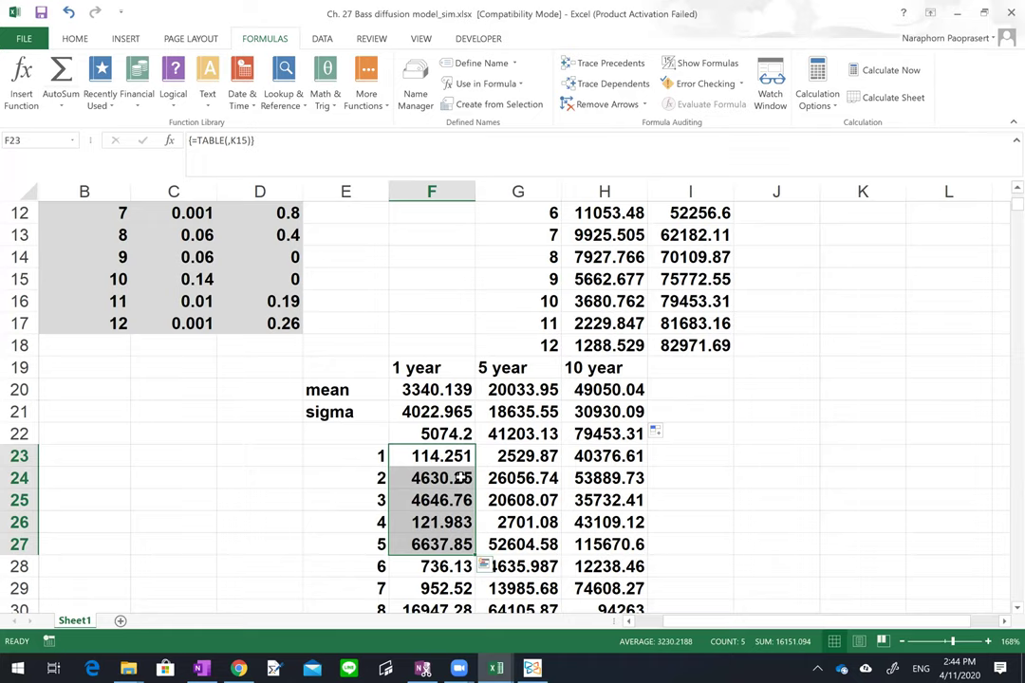
click(817, 106)
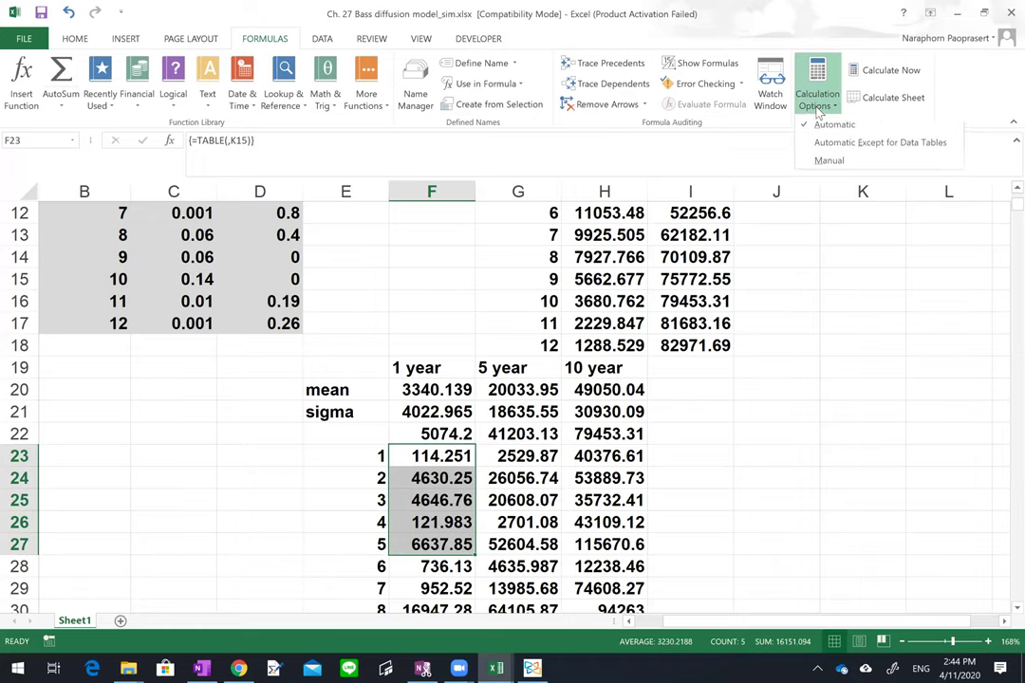
click(855, 376)
Return to cell J1 to review the scenario inputs and the yearly n(t) and N(t) table from its start.
click(736, 396)
key(Up)
key(Up)
key(Up)
key(Up)
key(Up)
key(Up)
key(Up)
key(Up)
key(Up)
key(Up)
key(Up)
key(Up)
key(Up)
key(Up)
key(Up)
key(Up)
key(Up)
key(Up)
key(Up)
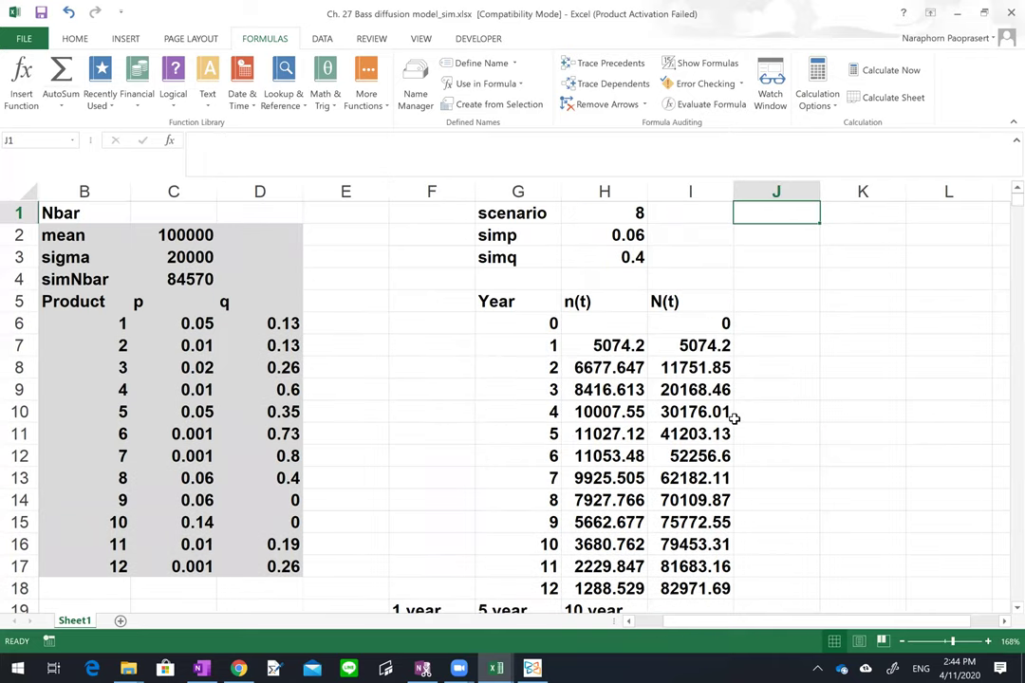